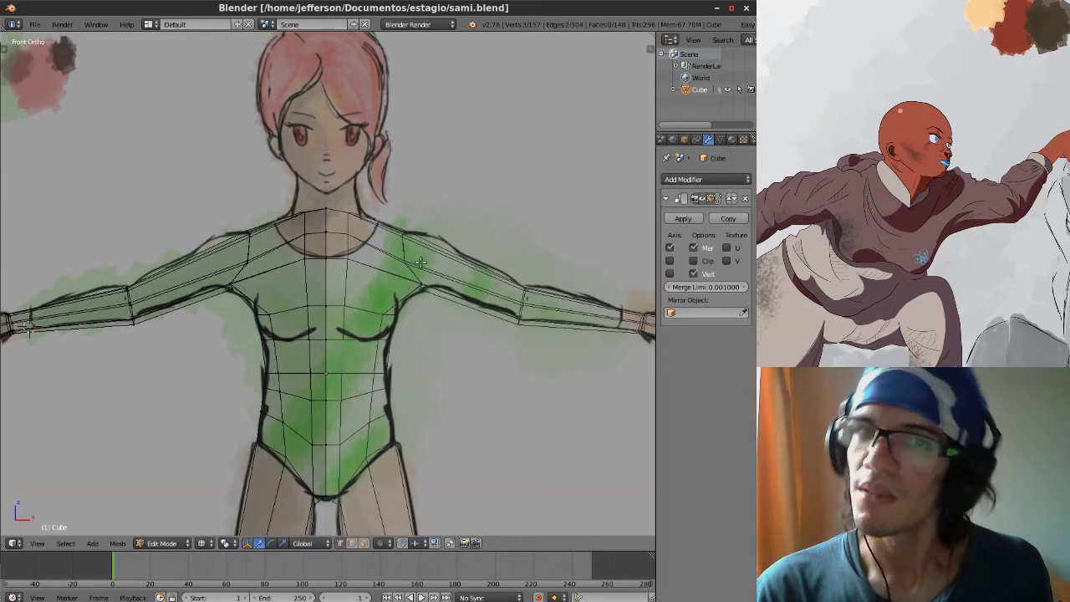
Reposition the protruding front chest vertex along the Y axis to refine the torso's depth, and select the vertex beside it.
scroll(420, 416, "down", 4)
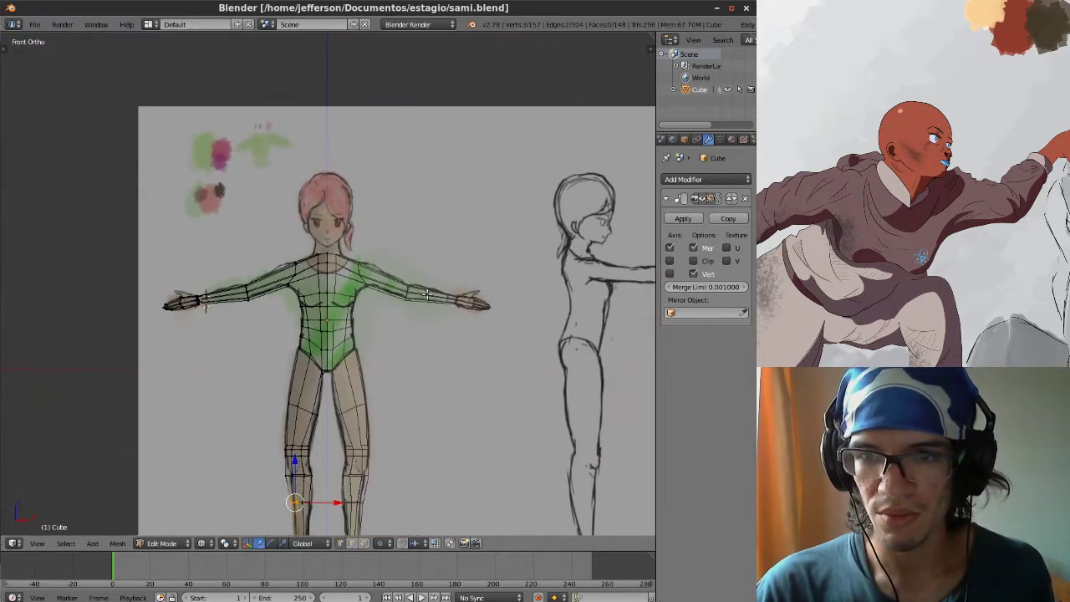
scroll(418, 360, "down", 2)
scroll(426, 270, "up", 8)
scroll(427, 228, "down", 1)
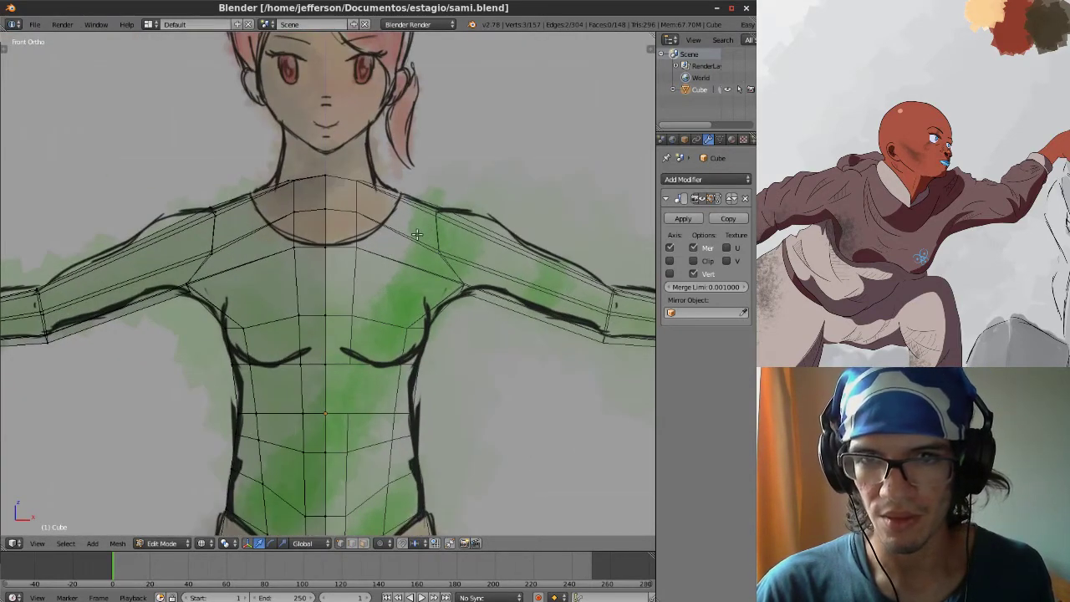
middle_click_drag(427, 228, 290, 284)
middle_click_drag(262, 327, 443, 411)
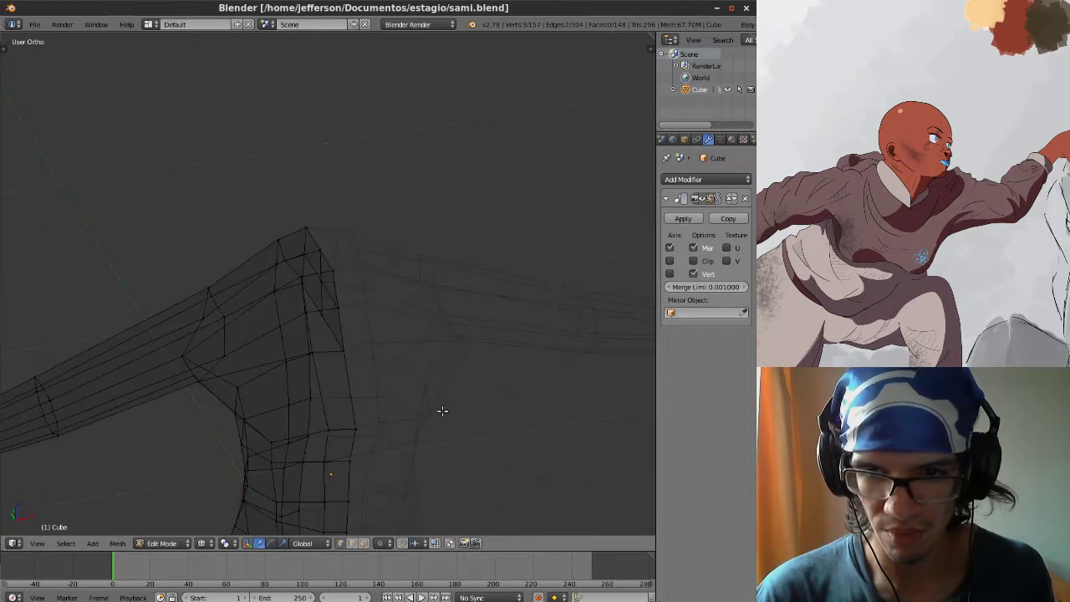
right_click(275, 434)
middle_click_drag(275, 433, 278, 447)
mouse_move(236, 363)
left_mouse_down()
mouse_move(244, 352)
mouse_move(272, 389)
mouse_move(242, 350)
left_mouse_up()
middle_click_drag(322, 391, 242, 339)
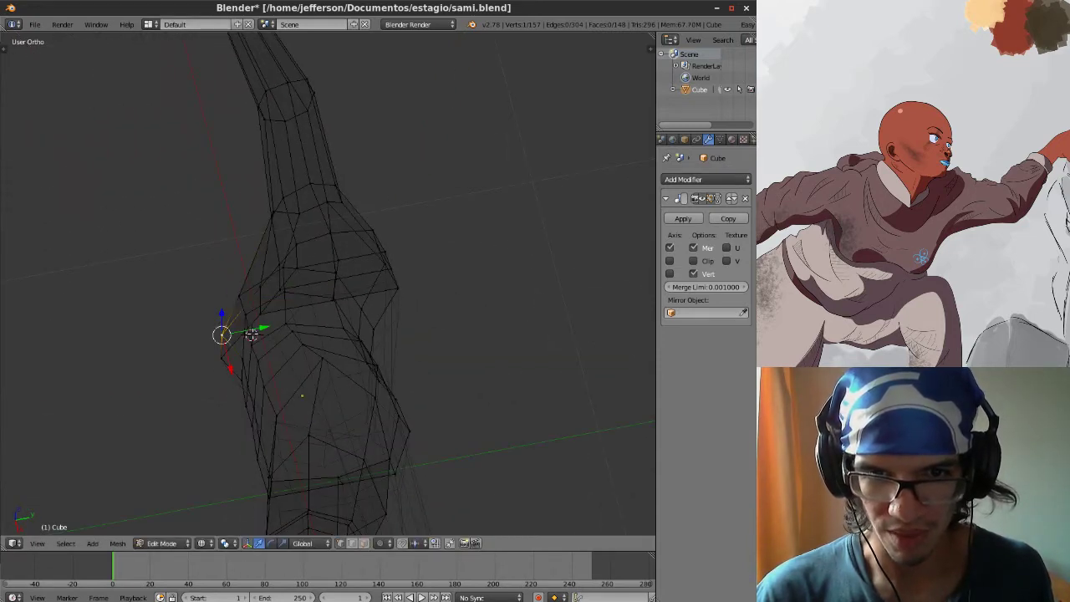
left_click_drag(260, 330, 270, 354)
right_click(225, 356)
middle_click_drag(337, 342, 358, 309)
middle_click_drag(260, 351, 356, 318)
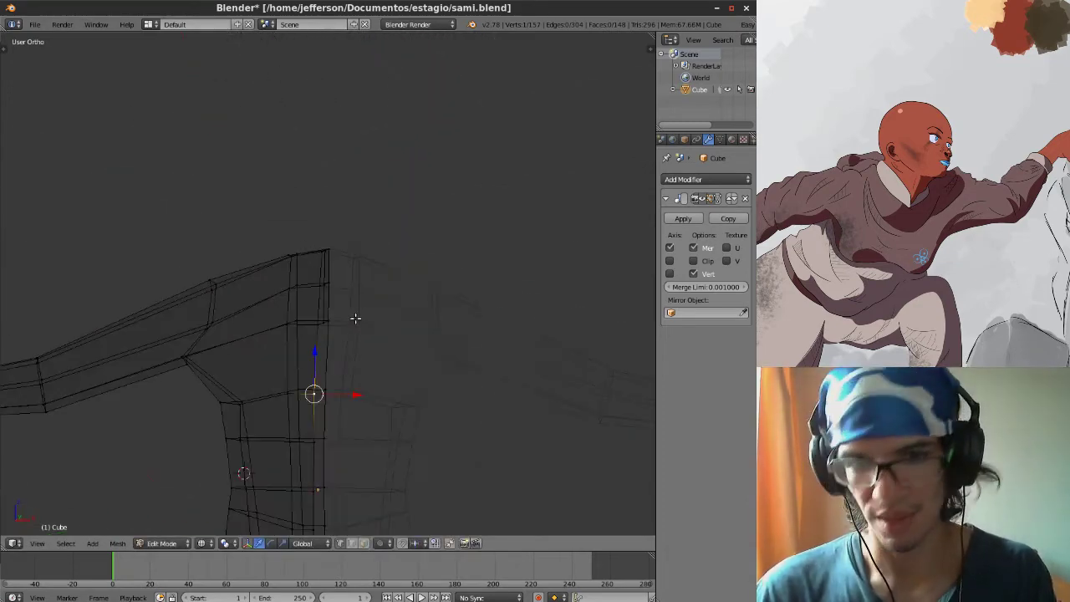
Select the vertices of the torso's upper neck opening in front view and extrude them up to about nose level on the reference.
key("KP_1")
mouse_move(361, 280)
middle_mouse_down("shift")
mouse_move(346, 298)
mouse_move(359, 312)
middle_mouse_up("shift")
key("a")
mouse_move(274, 271)
left_mouse_down("ctrl")
mouse_move(320, 321)
mouse_move(373, 271)
mouse_move(313, 261)
left_mouse_up("ctrl")
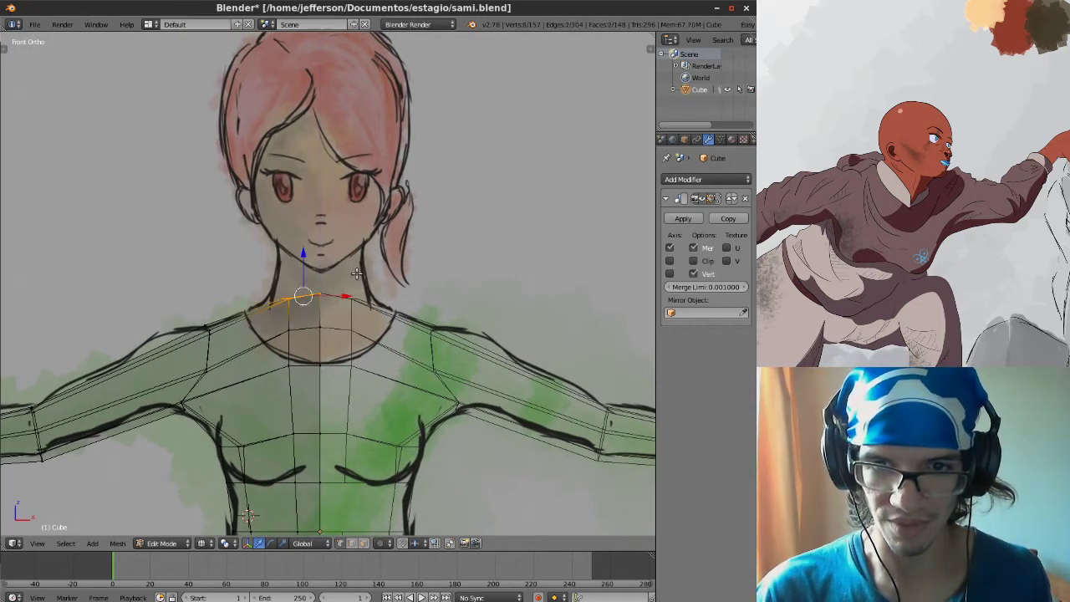
middle_click_drag(327, 276, 321, 293, "shift")
key("e")
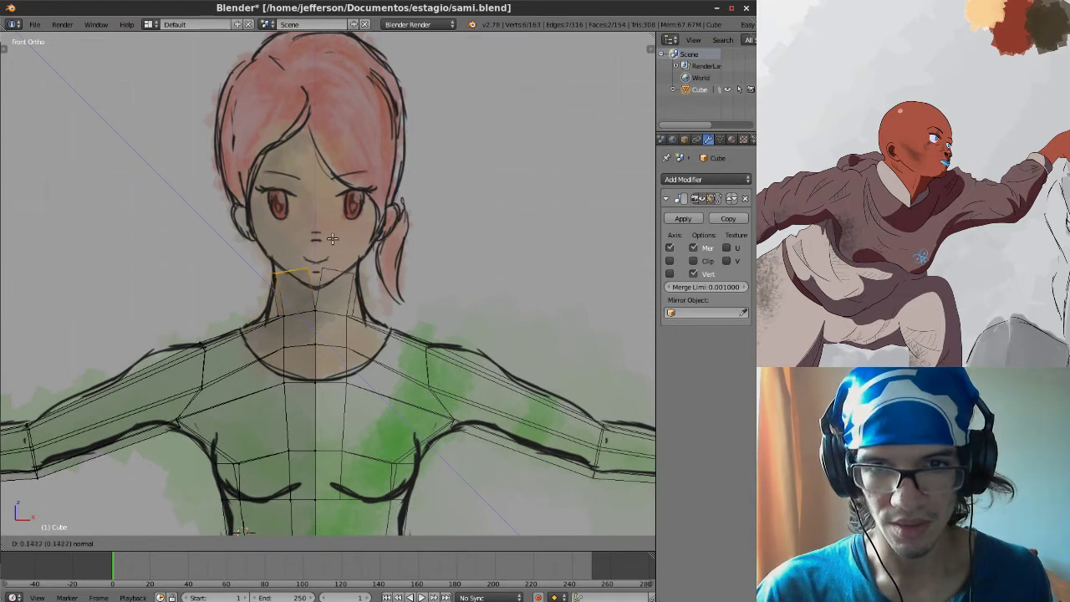
left_click(345, 215)
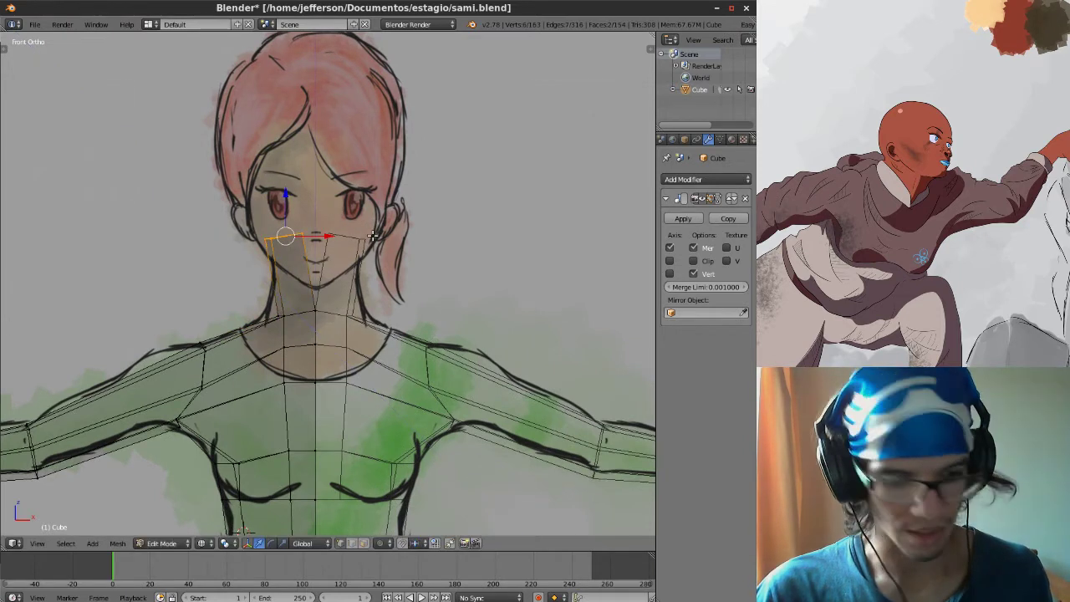
Rotate the extruded upper neck loop until it is level, and shift it along the X axis toward the character's centre.
key("r")
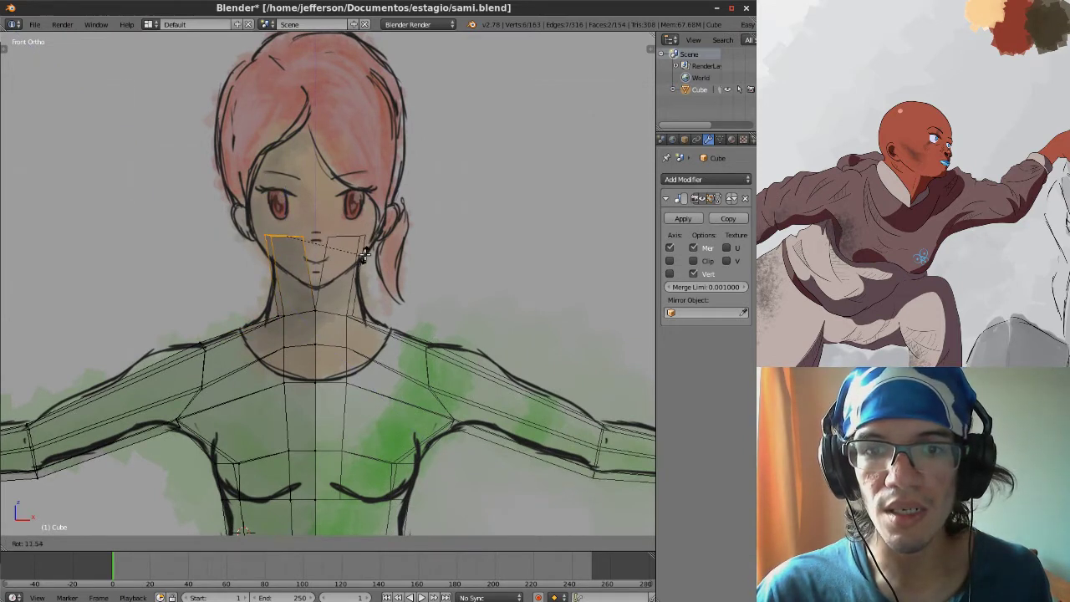
key("Escape")
key("g")
key("x")
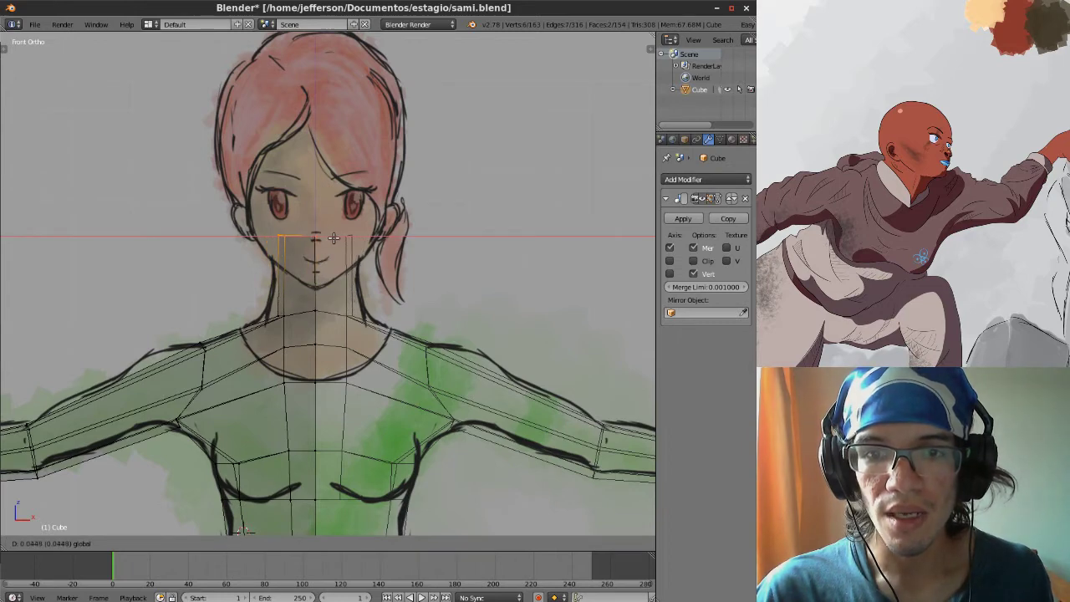
left_click(332, 238)
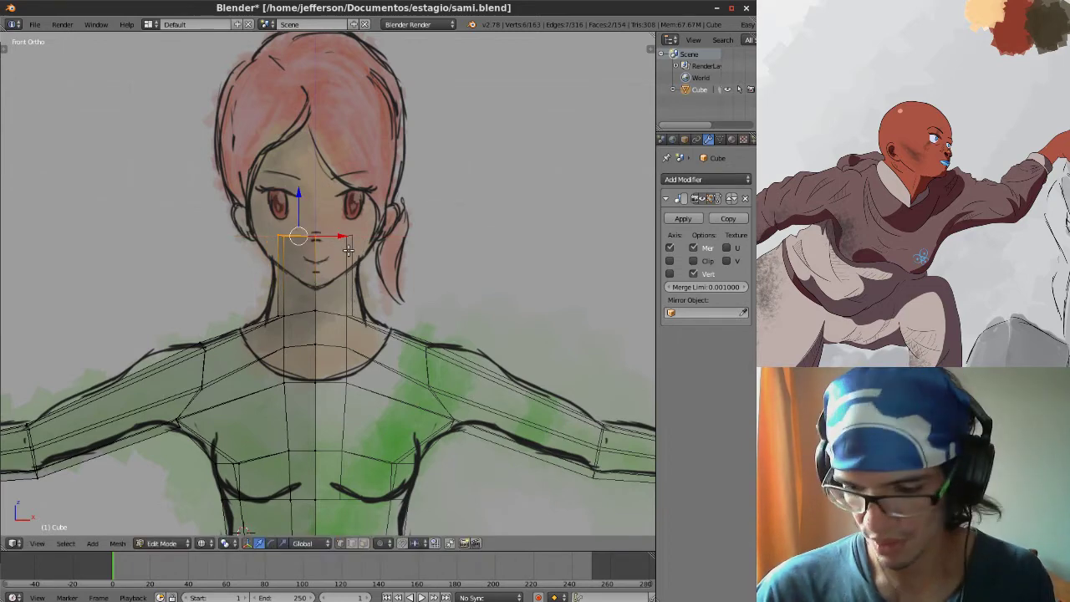
In the right side view, scale down the upper neck loop and move it along the Y axis toward the front.
key("KP_3")
middle_click_drag(419, 279, 379, 322, "shift")
scroll(380, 322, "down", 3)
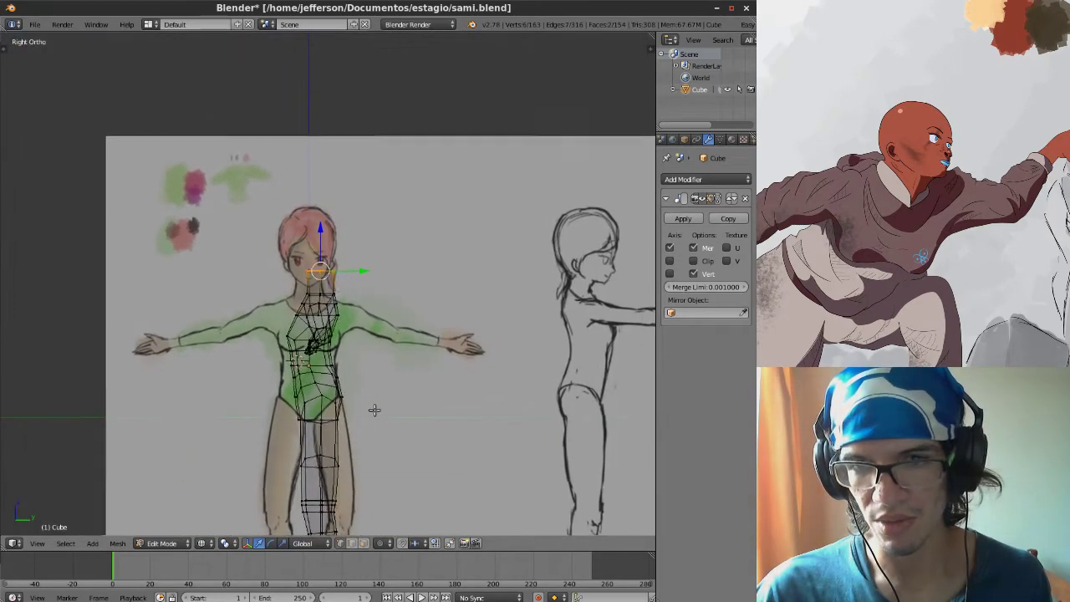
scroll(371, 394, "up", 5)
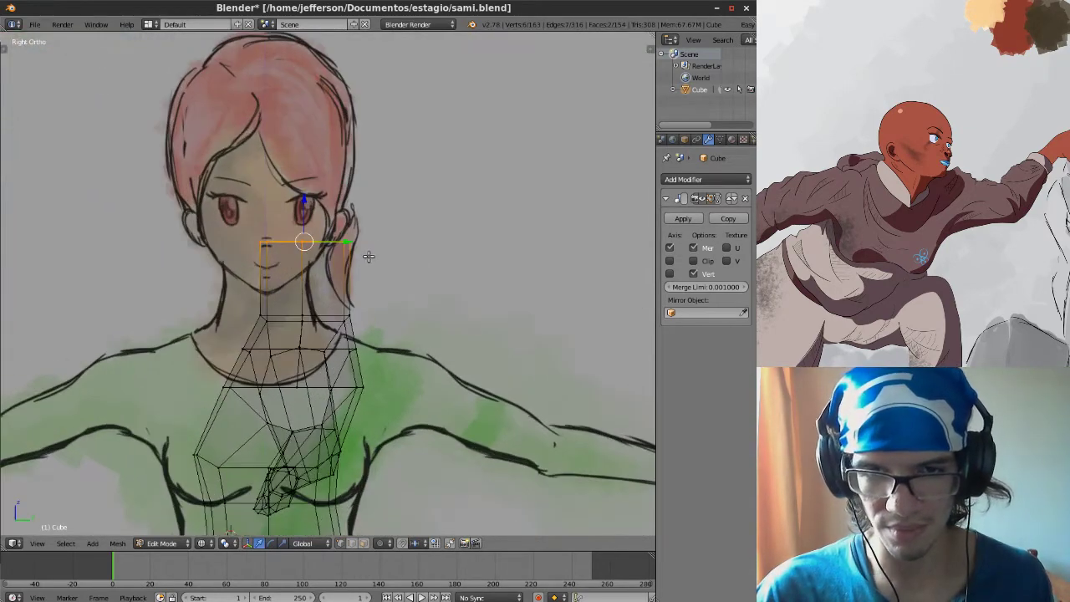
scroll(362, 282, "up", 2)
scroll(348, 338, "up", 3)
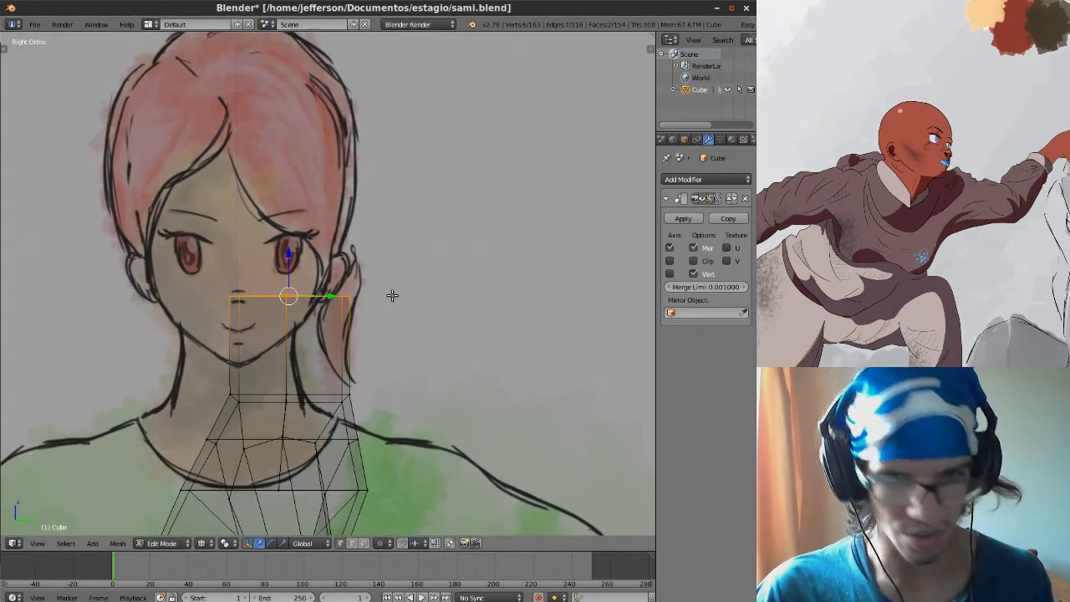
key("s")
left_click(348, 298)
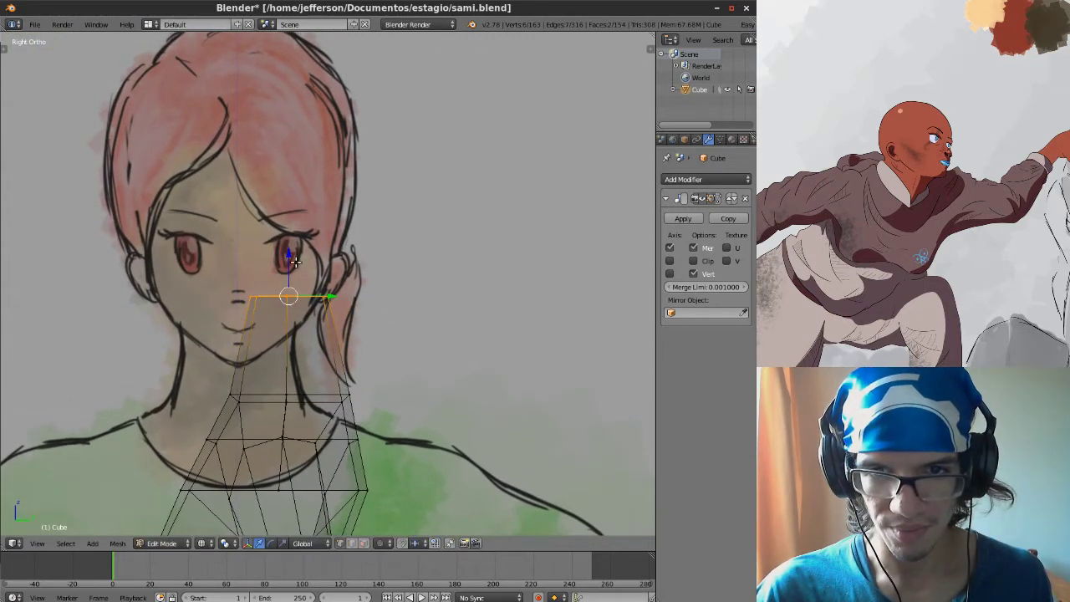
left_click_drag(336, 297, 322, 300)
Add a loop cut around the neck and slide it down close to the neck's base.
middle_click_drag(321, 366, 317, 348, "shift")
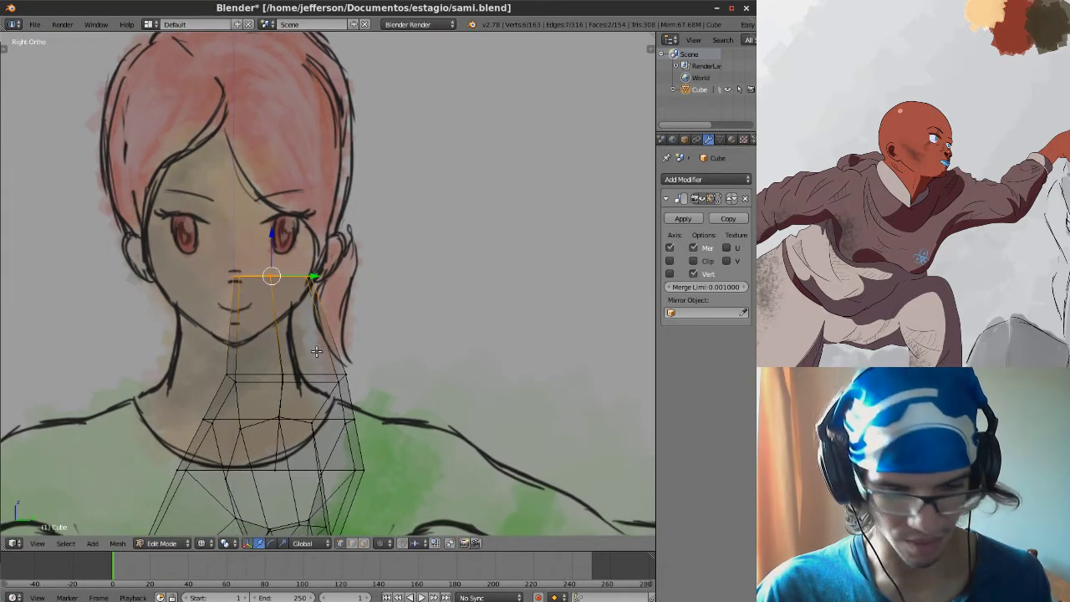
key("ctrl+r")
left_click(317, 341)
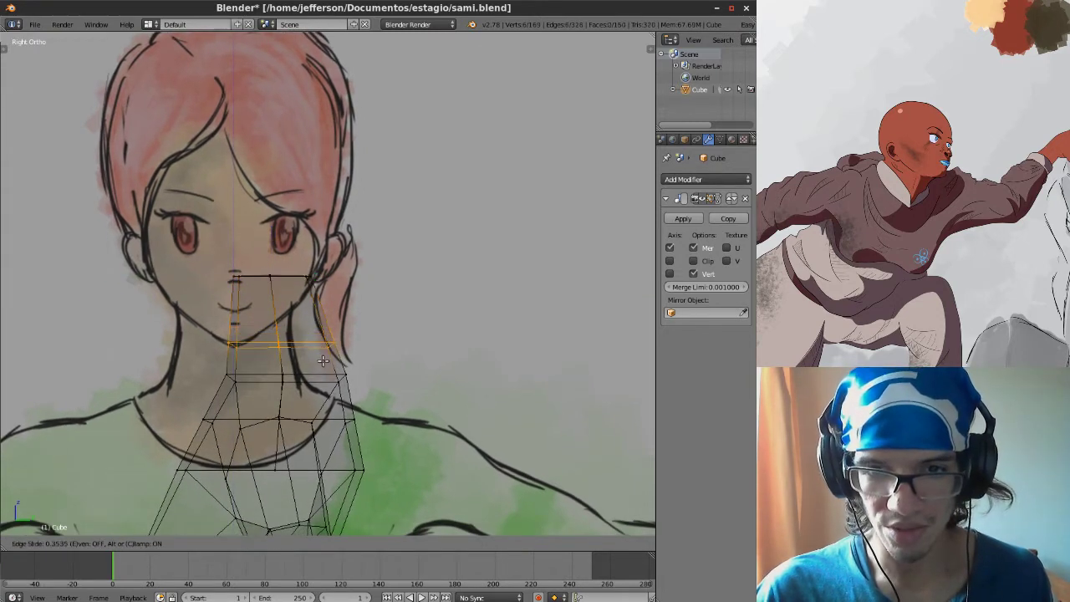
left_click(327, 357)
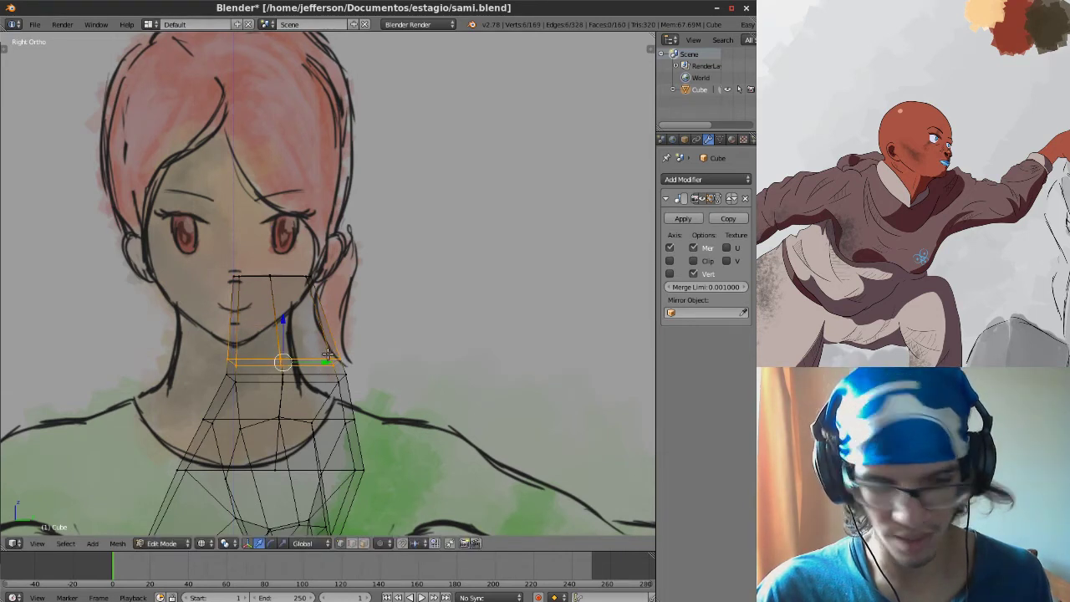
Move the back and front vertices of the new neck loop inward along the Y axis to narrow the neck's base.
key("a")
right_click(354, 355)
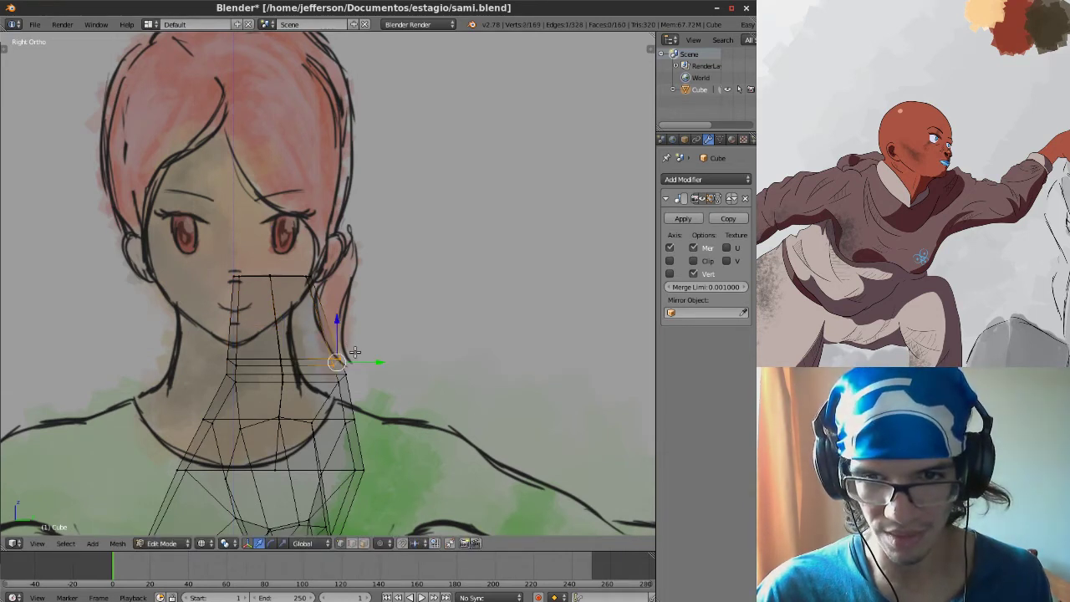
left_click_drag(360, 363, 355, 365)
middle_click_drag(354, 364, 358, 354, "shift")
key("a")
mouse_move(229, 331)
left_mouse_down("ctrl")
mouse_move(239, 359)
mouse_move(279, 352)
mouse_move(267, 329)
left_mouse_up("ctrl")
right_click(224, 342)
key("a")
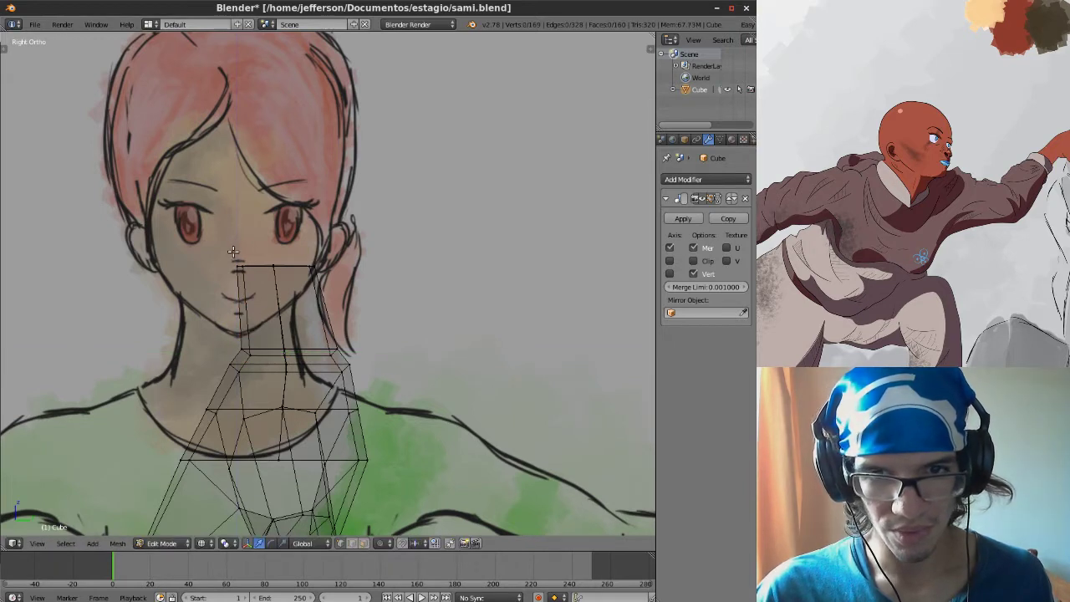
Select the whole upper neck loop and extrude it vertically to the top of the reference head.
left_click_drag(337, 266, 335, 267, "ctrl")
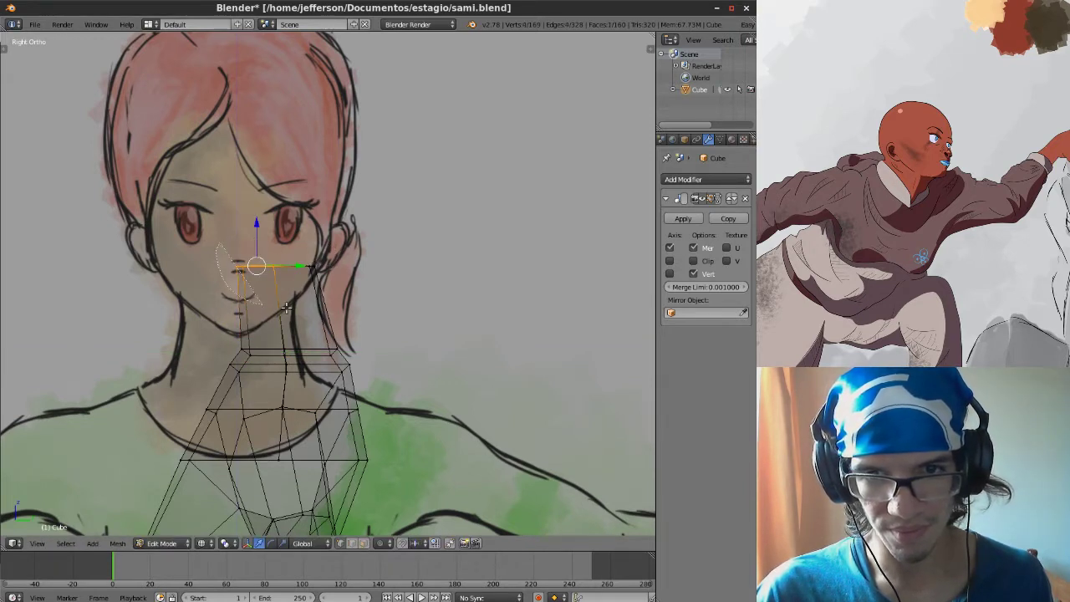
middle_click_drag(311, 291, 314, 297, "shift")
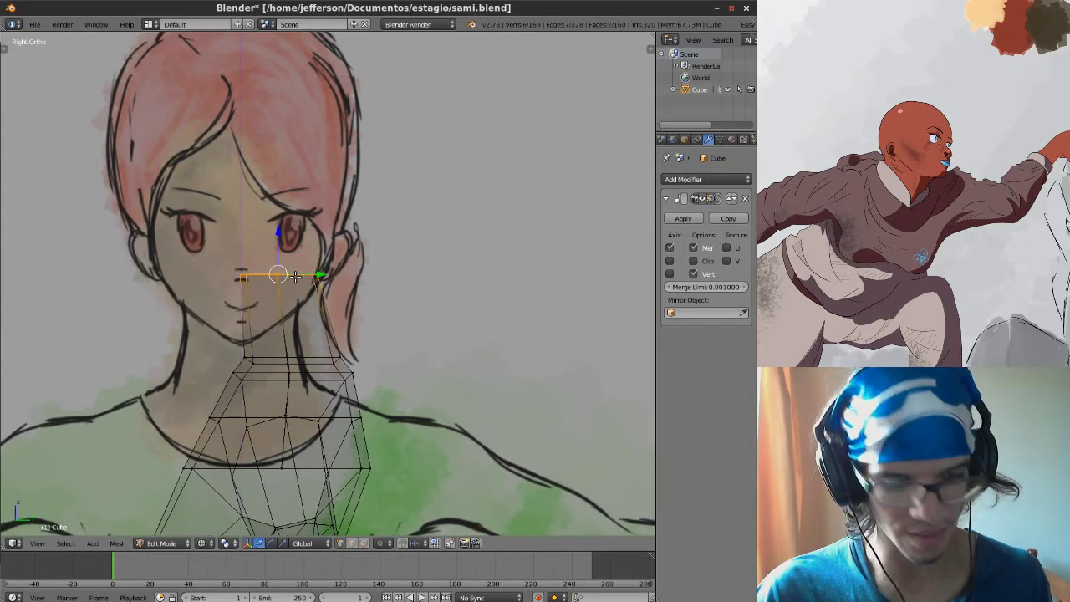
key("e")
left_click(311, 102)
middle_click_drag(303, 256, 304, 343, "shift")
key("g")
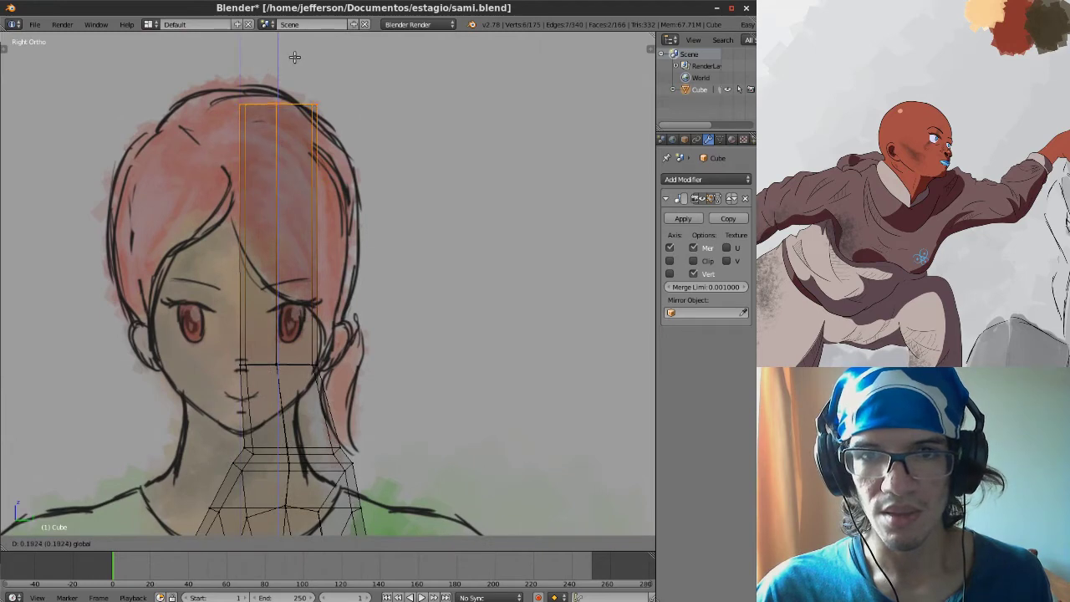
left_click(296, 54)
In front view, select the inner vertices at nose level and at the head's top and move them about 0.019 along X to the centreline.
key("KP_1")
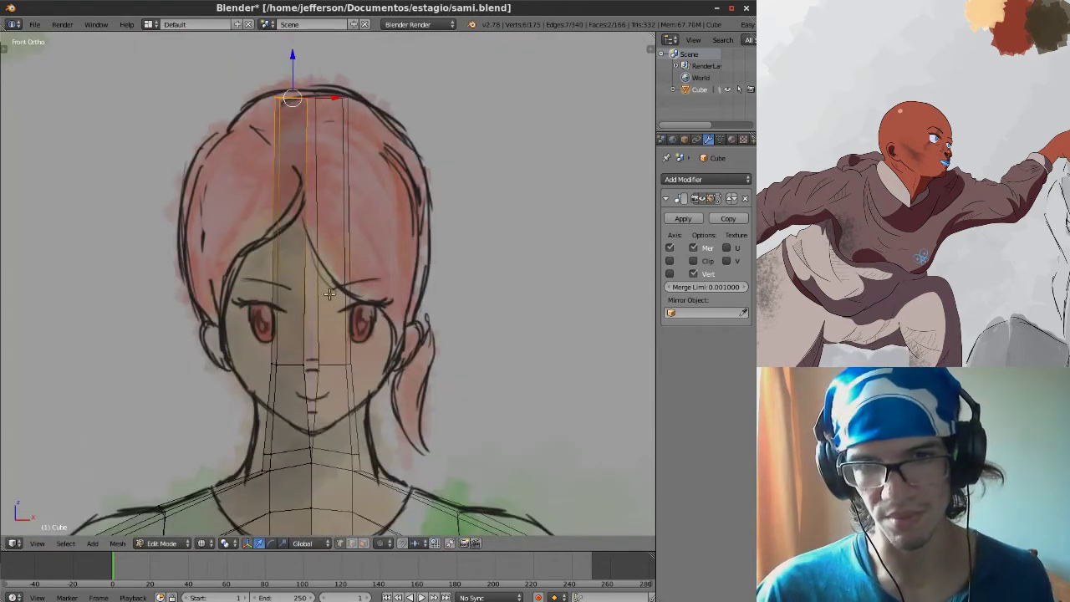
middle_click_drag(329, 321, 322, 311, "shift")
key("a")
left_click_drag(312, 362, 300, 326, "ctrl")
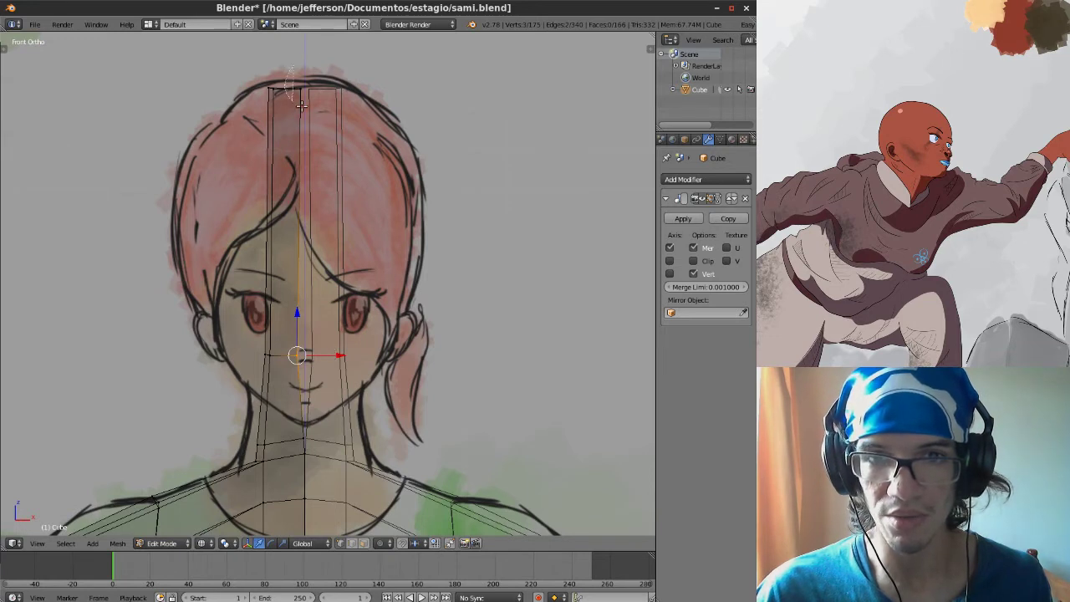
left_click_drag(301, 106, 332, 66, "ctrl")
left_click_drag(338, 223, 344, 226)
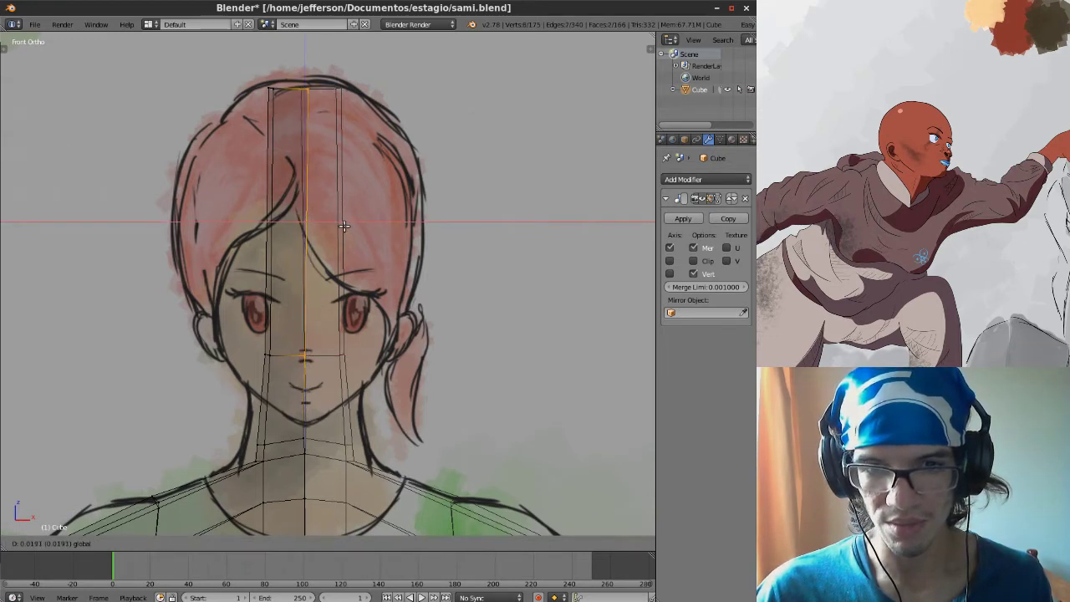
left_click(343, 223)
Select only the inner vertices at the head's top and move them about -0.007 along X to line up with the centreline.
key("a")
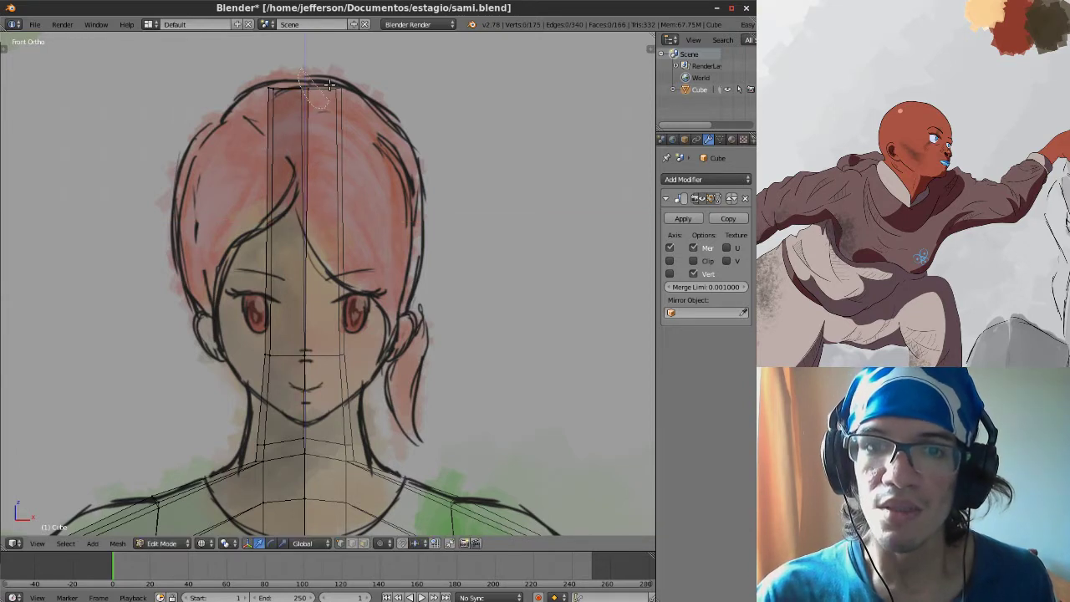
left_click_drag(330, 85, 335, 68, "ctrl")
key("g")
key("x")
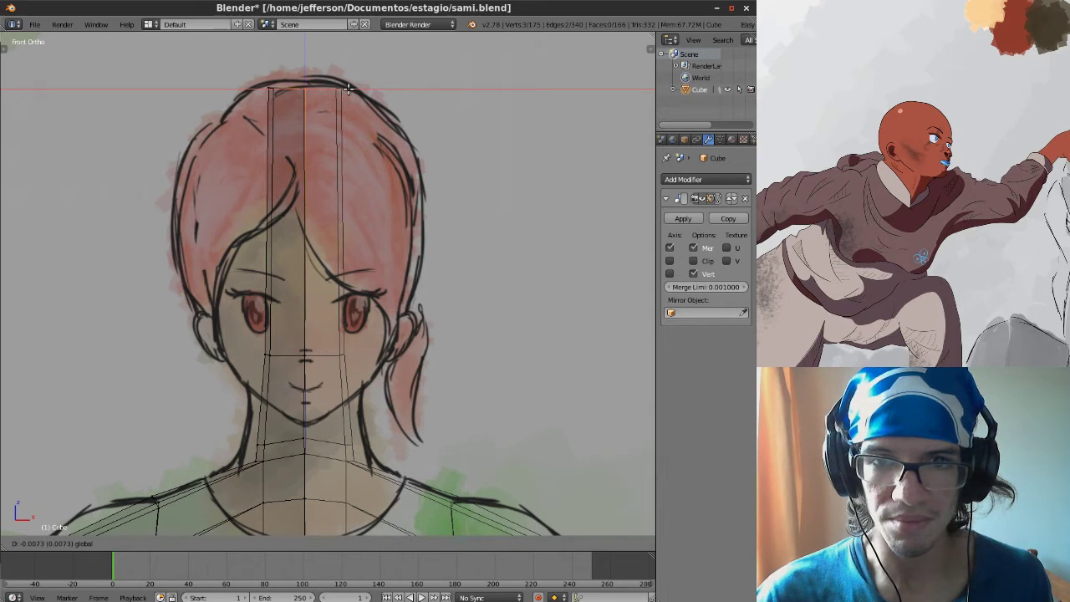
left_click(348, 87)
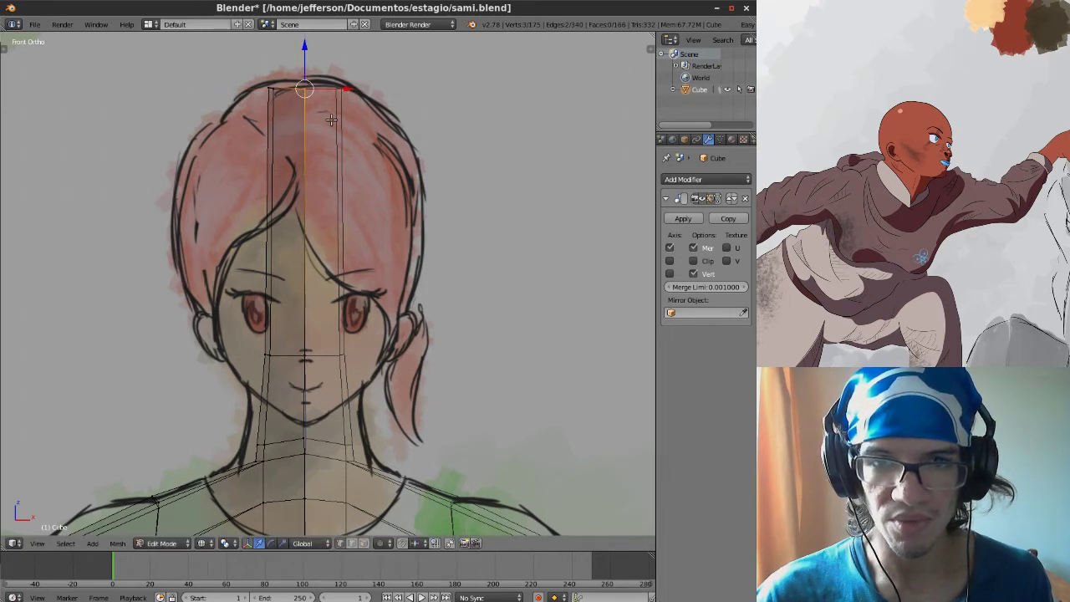
key("a")
Add a horizontal loop cut around the head block and lower it along the Z axis to eye level.
middle_click_drag(318, 228, 319, 206, "shift")
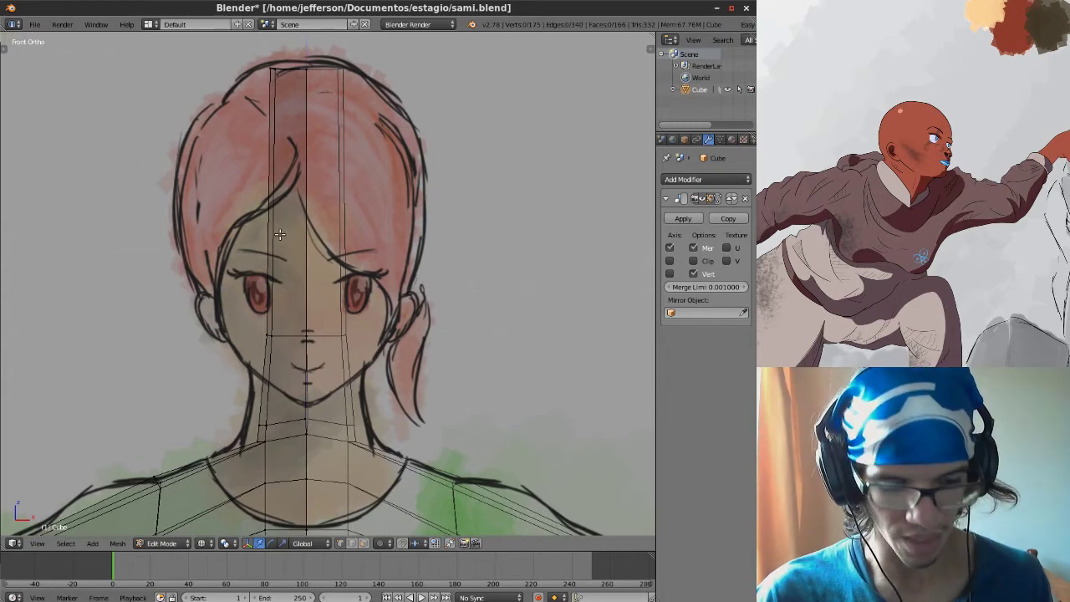
mouse_move(330, 194)
middle_mouse_down()
mouse_move(327, 212)
mouse_move(295, 221)
mouse_move(237, 148)
middle_mouse_up()
right_click(232, 84)
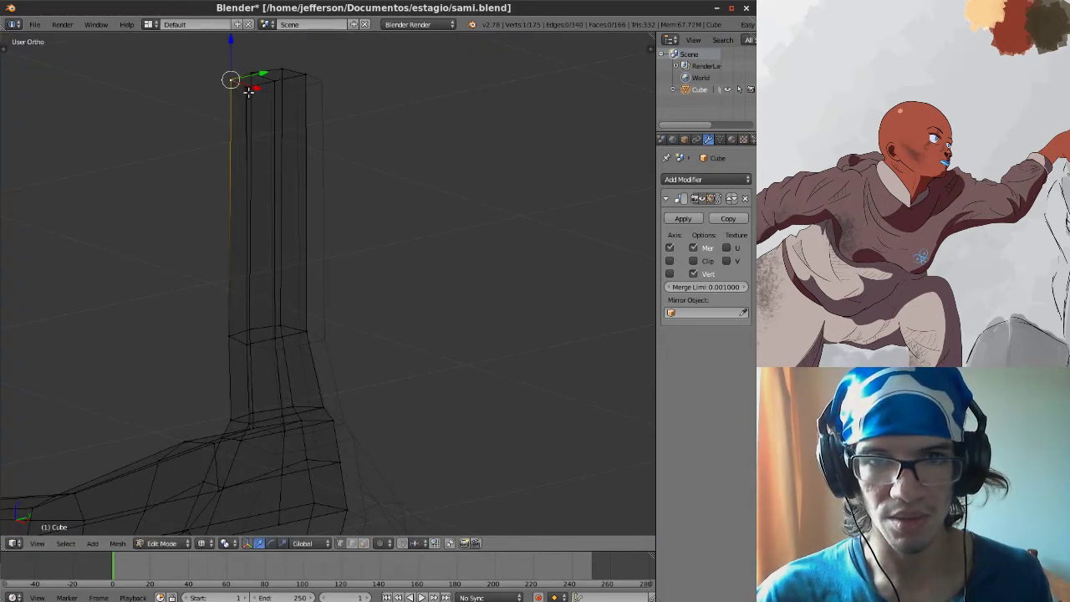
key("KP_1")
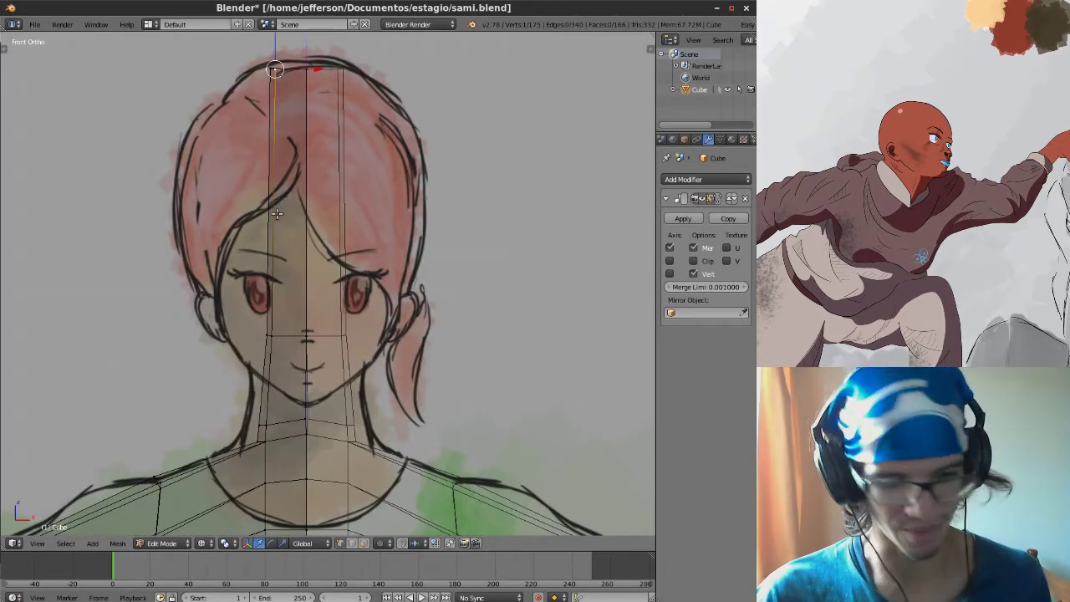
key("ctrl+r")
left_click(284, 207)
left_click(287, 203)
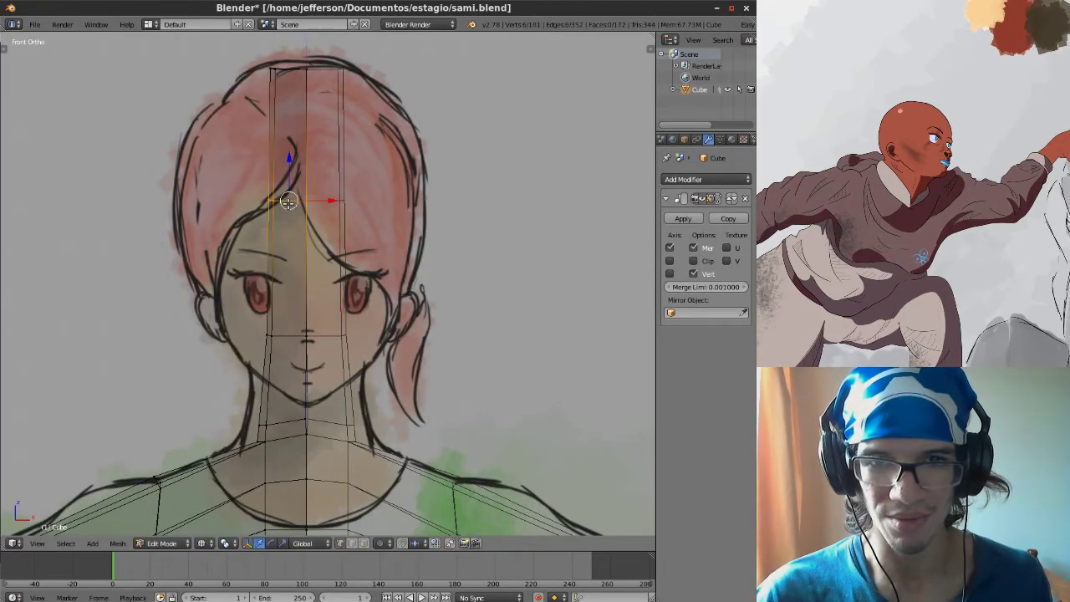
left_click_drag(288, 167, 294, 258)
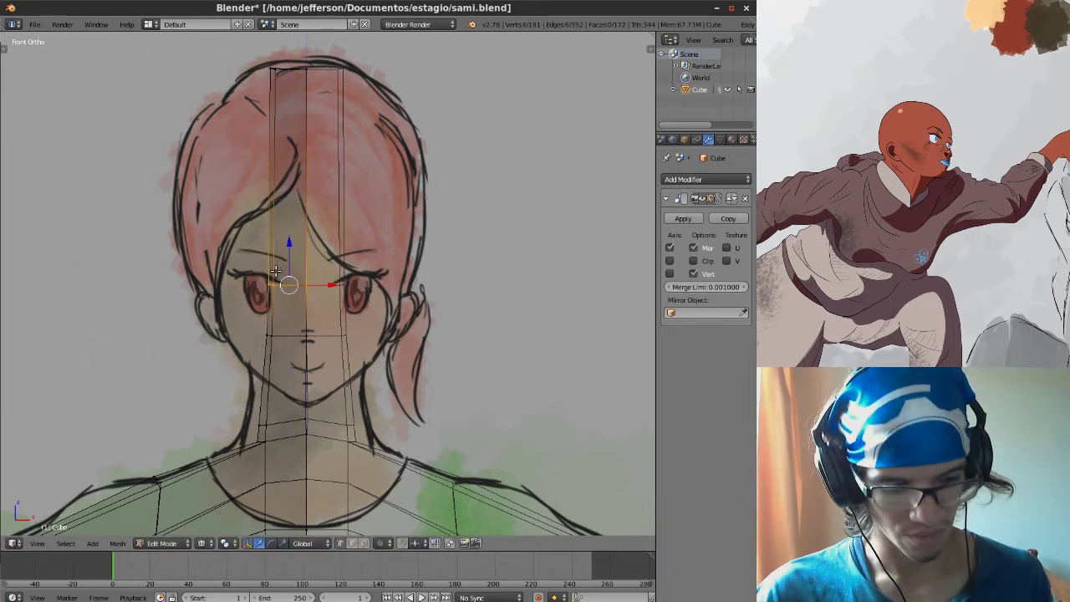
Select only the outer eye-level vertices and adjust them along X to line up with the head block's side.
key("a")
key("b")
left_click_drag(251, 294, 288, 247)
left_click_drag(301, 285, 288, 284)
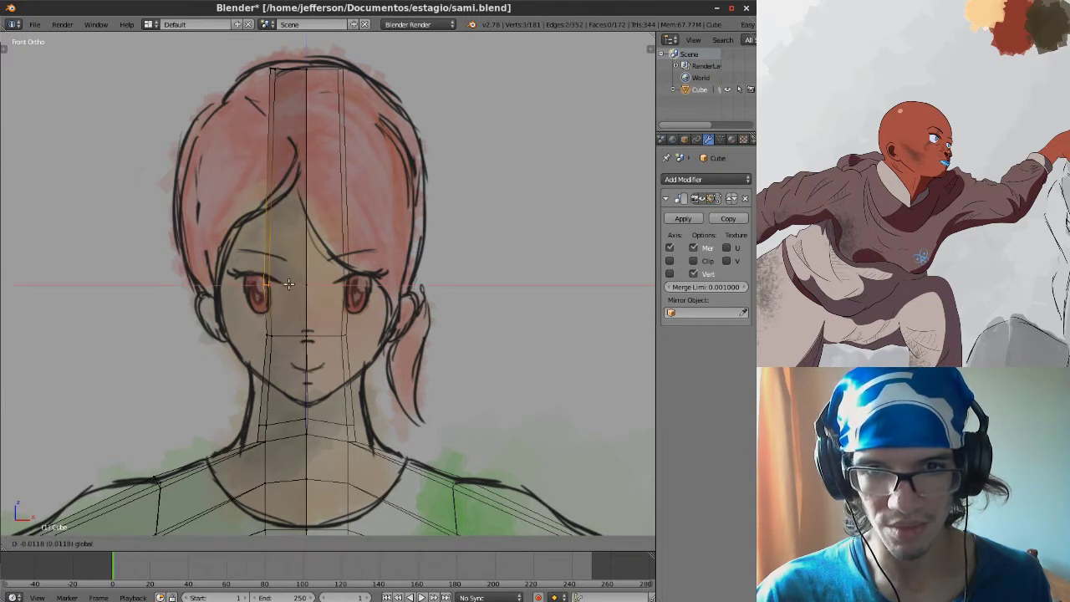
left_click(241, 285)
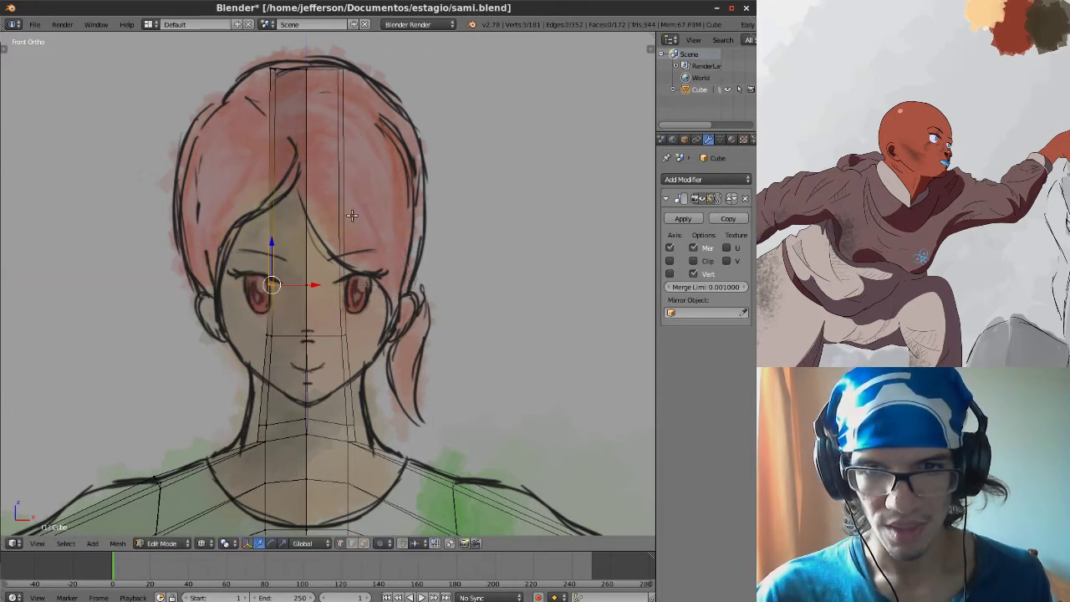
Select the single outer vertex at nose level and move it inward about 0.013 along X, in line with the edge above.
mouse_move(285, 289)
middle_mouse_down()
mouse_move(325, 260)
mouse_move(282, 270)
mouse_move(276, 315)
middle_mouse_up()
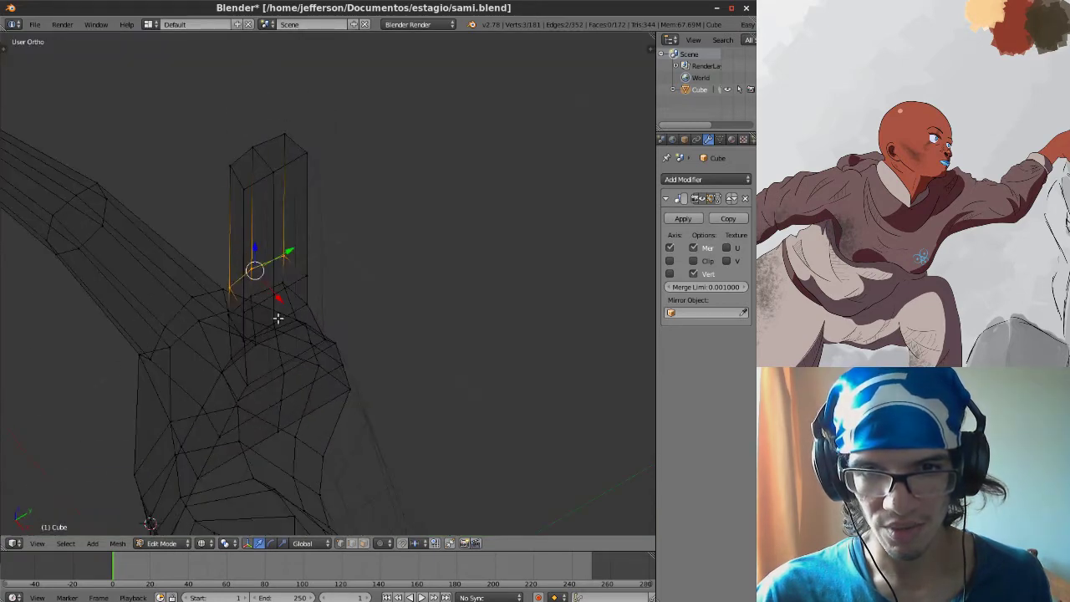
right_click(230, 314)
left_click_drag(250, 338, 257, 345)
right_click(281, 281)
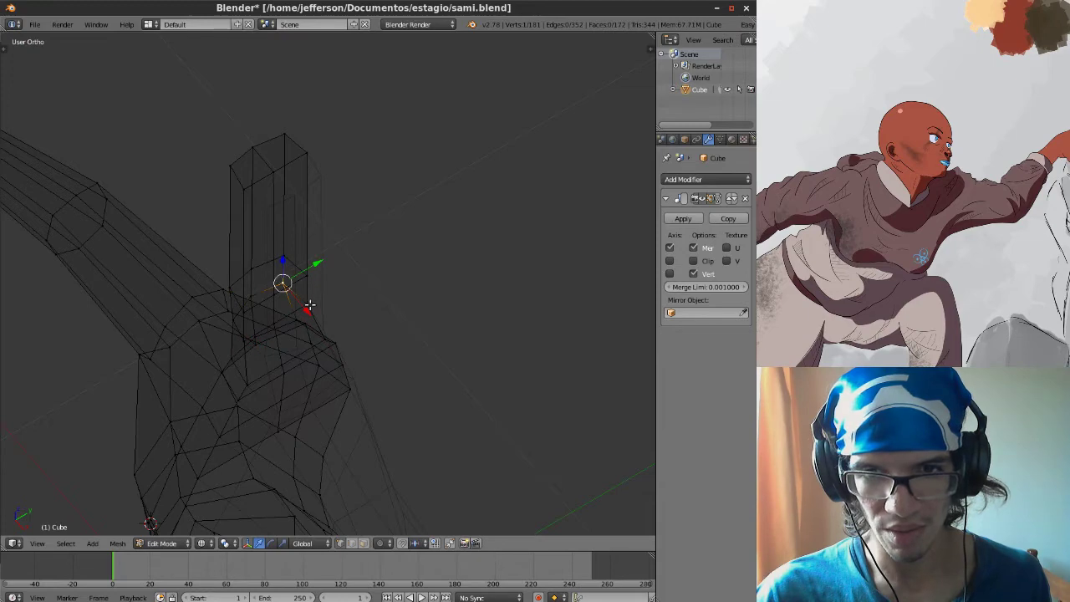
key("g")
left_click(297, 302)
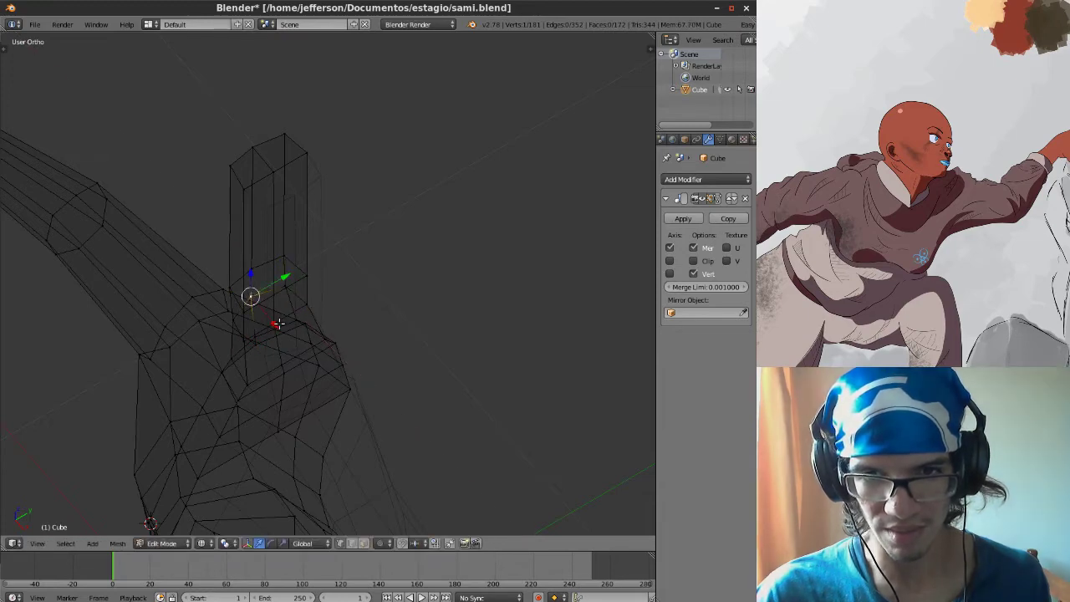
left_click_drag(275, 323, 275, 322)
middle_click_drag(253, 321, 318, 335)
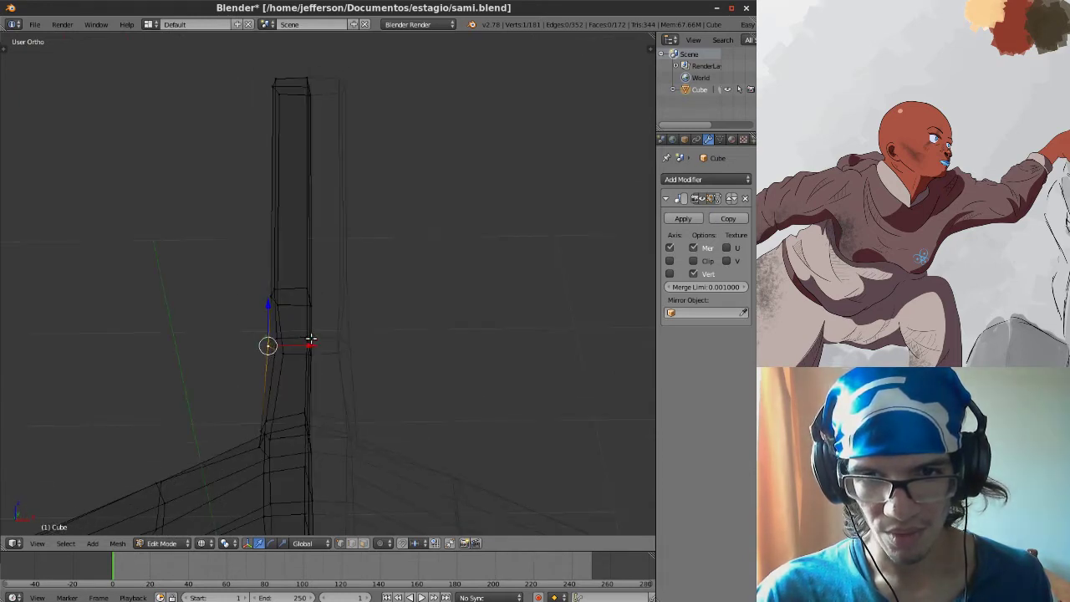
key("g")
key("x")
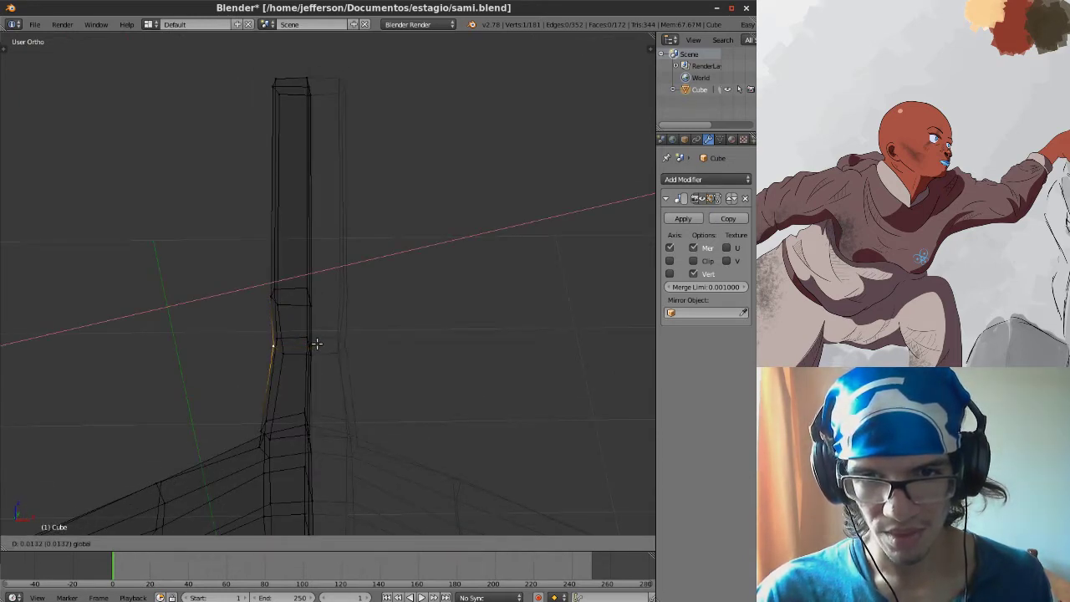
left_click(316, 343)
Adjust the neighbouring outer nose-level vertices along X so they line up with the side of the head block.
middle_click_drag(316, 344, 268, 322)
right_click(262, 338)
right_click(250, 308)
left_click_drag(268, 322, 274, 322)
middle_click_drag(274, 321, 300, 322)
left_click_drag(330, 295, 322, 296)
mouse_move(354, 256)
middle_mouse_down()
mouse_move(310, 284)
mouse_move(232, 292)
mouse_move(356, 268)
mouse_move(275, 256)
middle_mouse_up()
mouse_move(359, 276)
middle_mouse_down()
mouse_move(258, 275)
mouse_move(287, 288)
mouse_move(296, 308)
middle_mouse_up()
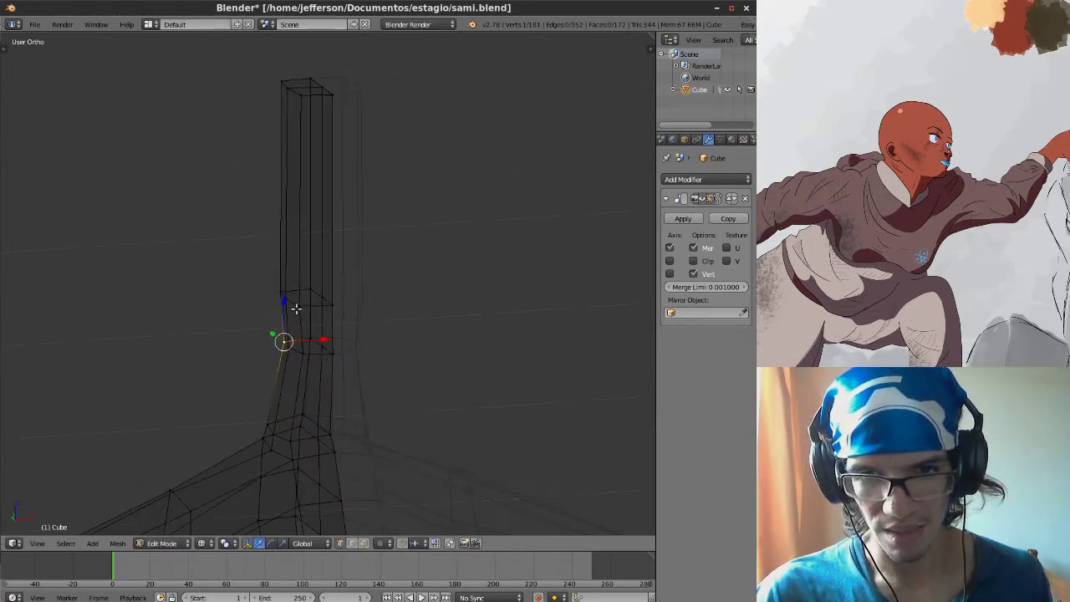
Select the two front faces between nose level and the head's top and extrude them forward.
right_click(333, 351)
right_click(301, 302, "shift")
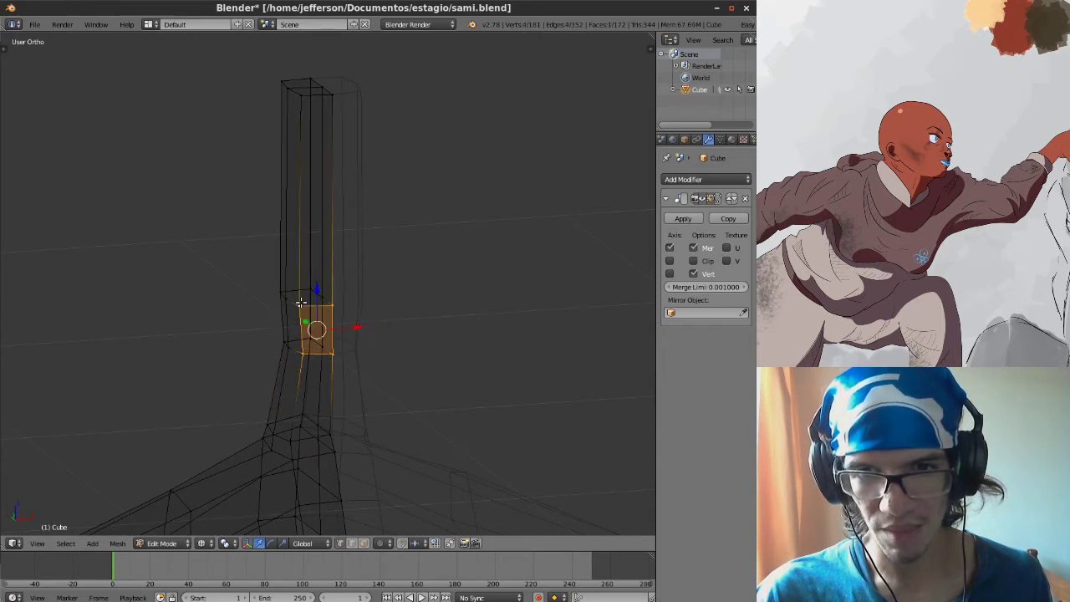
right_click(301, 101, "shift")
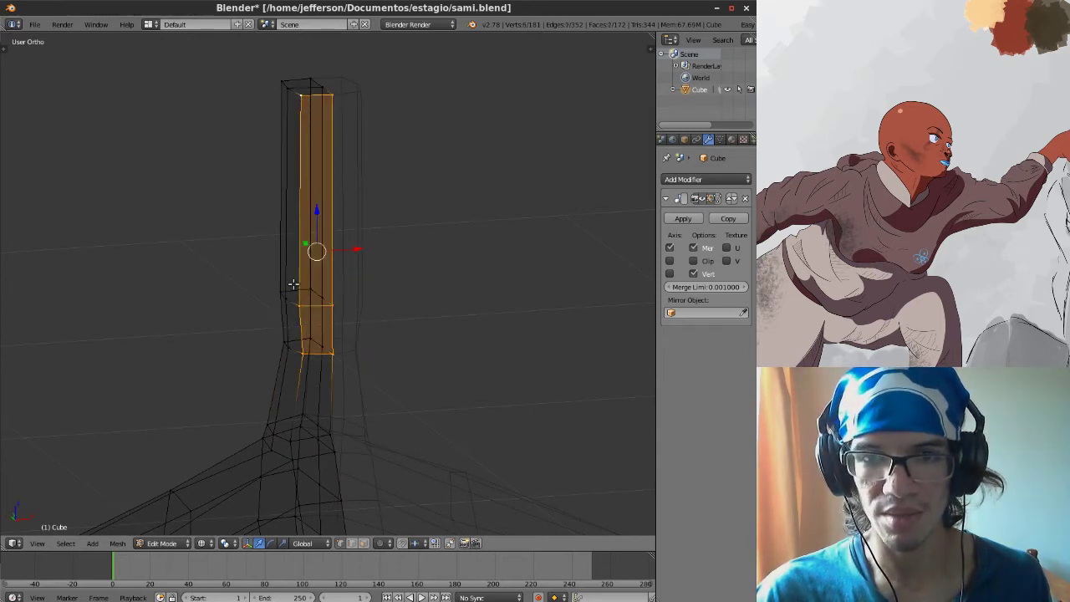
key("e")
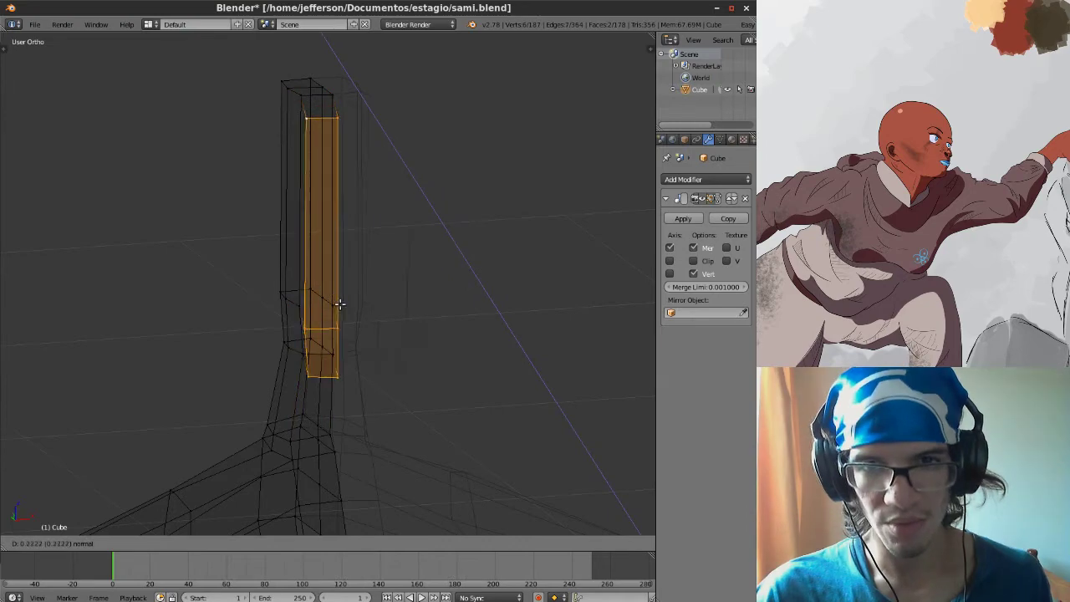
left_click(365, 326)
Shift the extruded front faces along X back to the centreline and along Y to the face edge of the reference drawing.
key("KP_1")
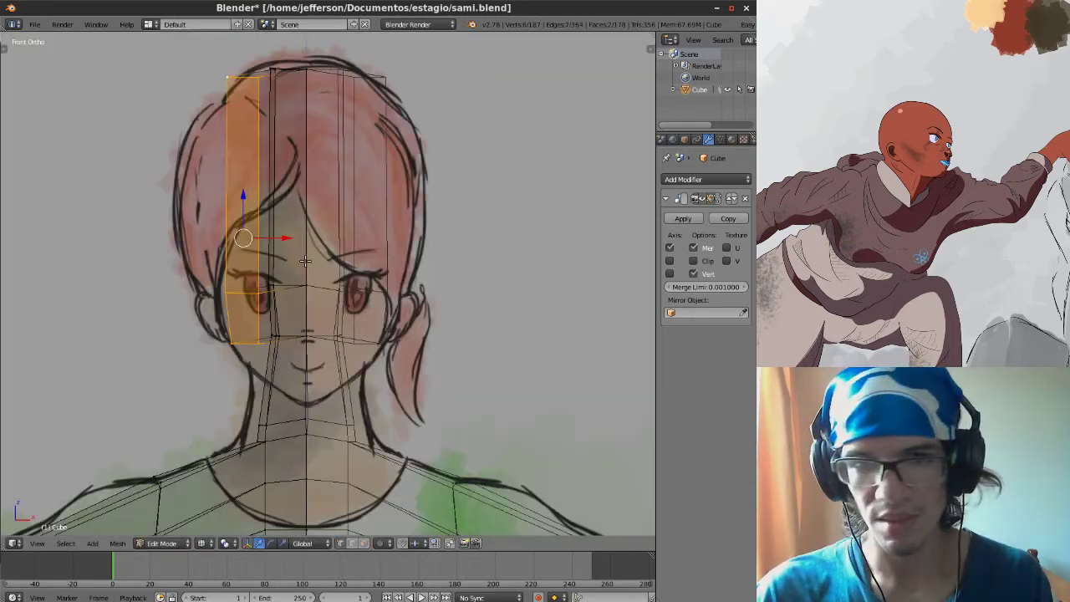
left_click_drag(286, 238, 339, 245)
mouse_move(290, 347)
middle_mouse_down("shift")
mouse_move(304, 277)
mouse_move(362, 305)
middle_mouse_up("shift")
key("KP_3")
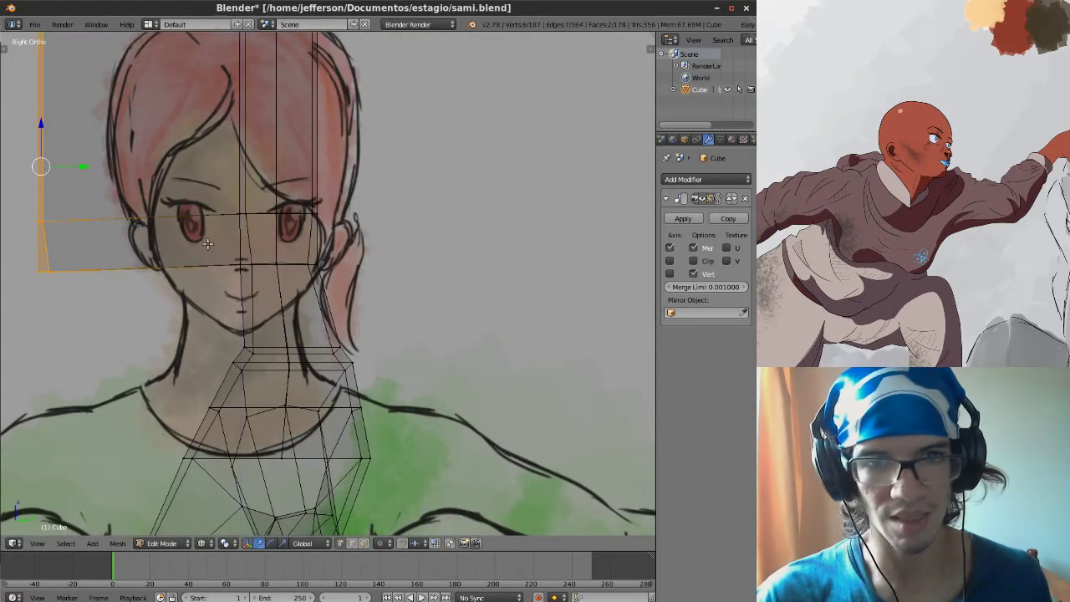
middle_click_drag(208, 244, 265, 291, "shift")
left_click_drag(159, 213, 264, 219)
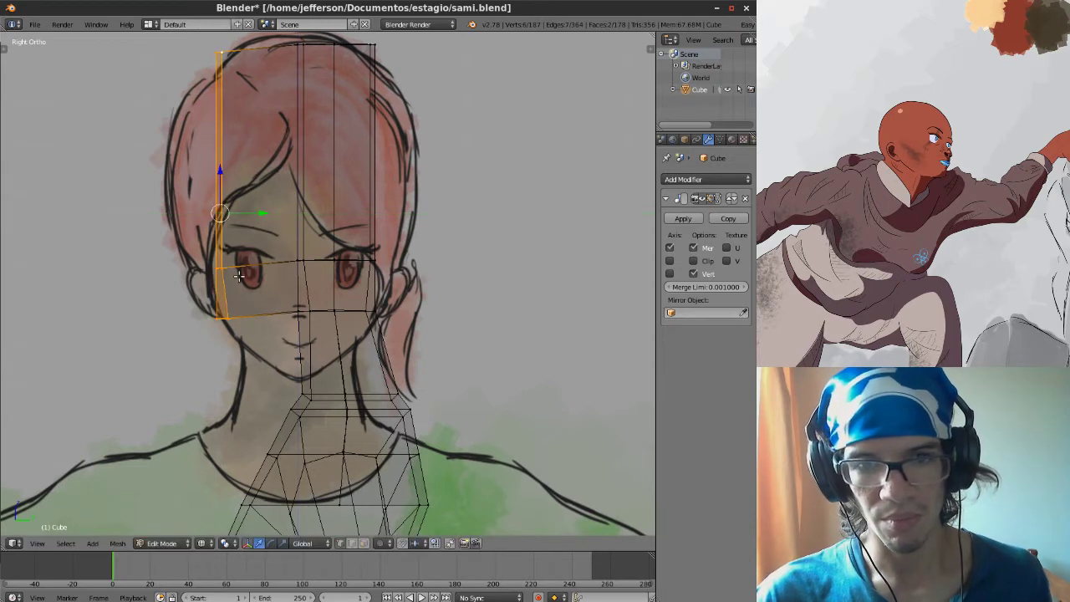
Select the underside of the extruded front block at nose level and extrude it down to chin level.
key("a")
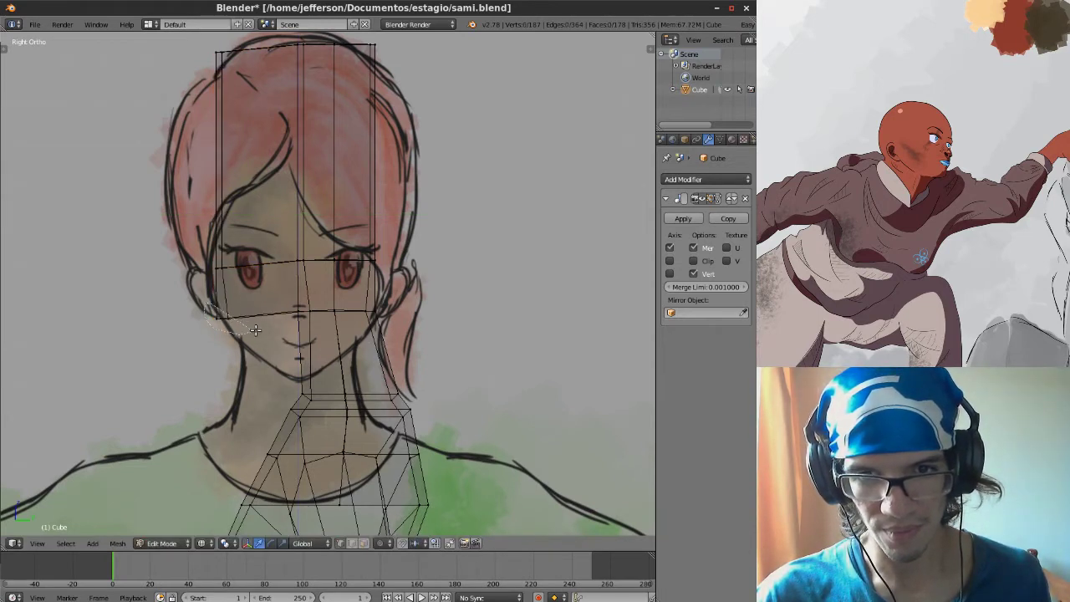
mouse_move(304, 325)
left_mouse_down("ctrl")
mouse_move(297, 289)
mouse_move(289, 291)
left_mouse_up("ctrl")
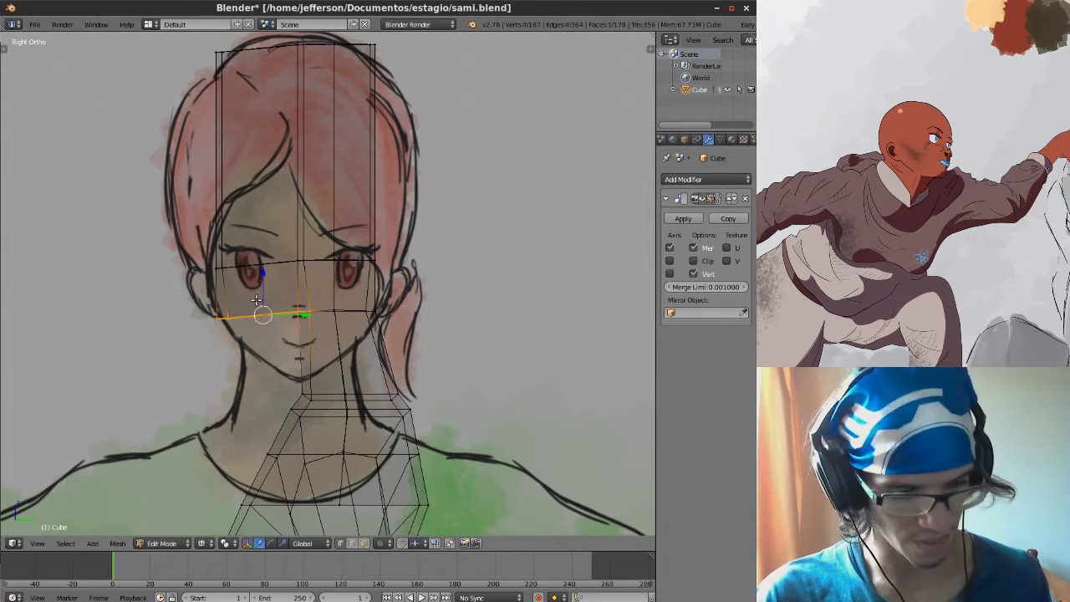
key("e")
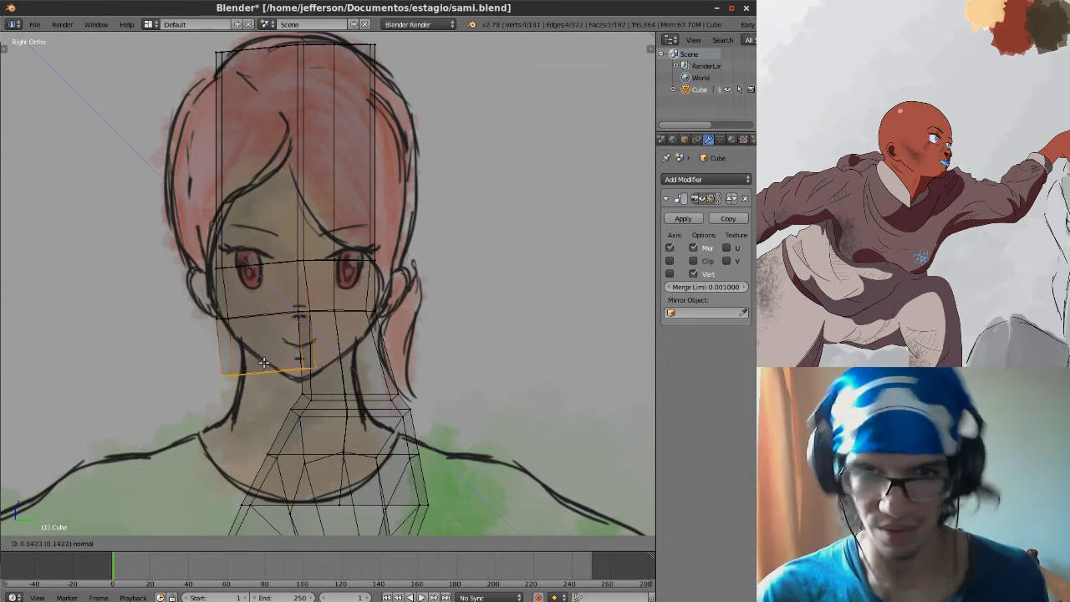
left_click(266, 376)
Shift the extruded chin face forward along Y and scale it narrower along the same axis.
left_click_drag(310, 381, 288, 387)
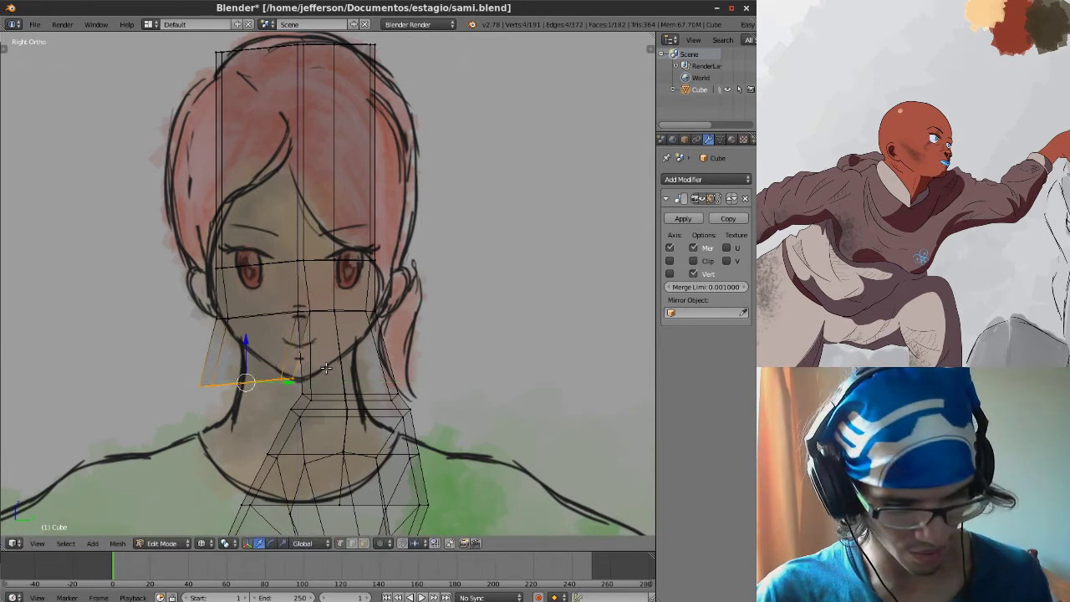
key("s")
key("y")
left_click(309, 376)
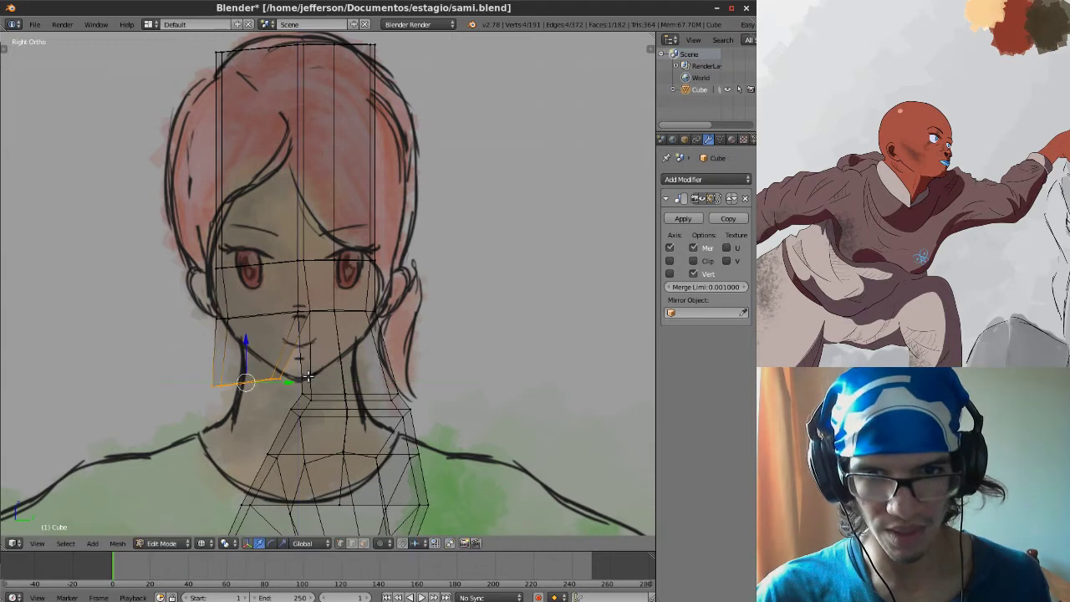
Move the front chin vertices back along Y and the front eye-level and nose-level vertices slightly forward.
key("a")
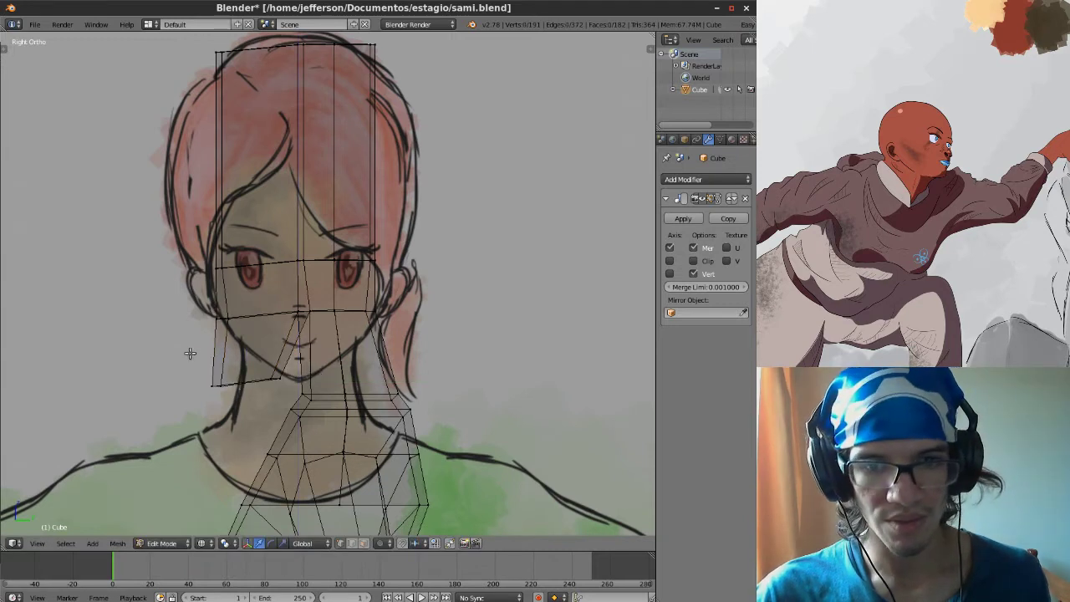
left_click_drag(255, 383, 271, 384, "ctrl")
key("a")
mouse_move(189, 291)
left_mouse_down("ctrl")
mouse_move(247, 321)
mouse_move(205, 237)
mouse_move(192, 284)
left_mouse_up("ctrl")
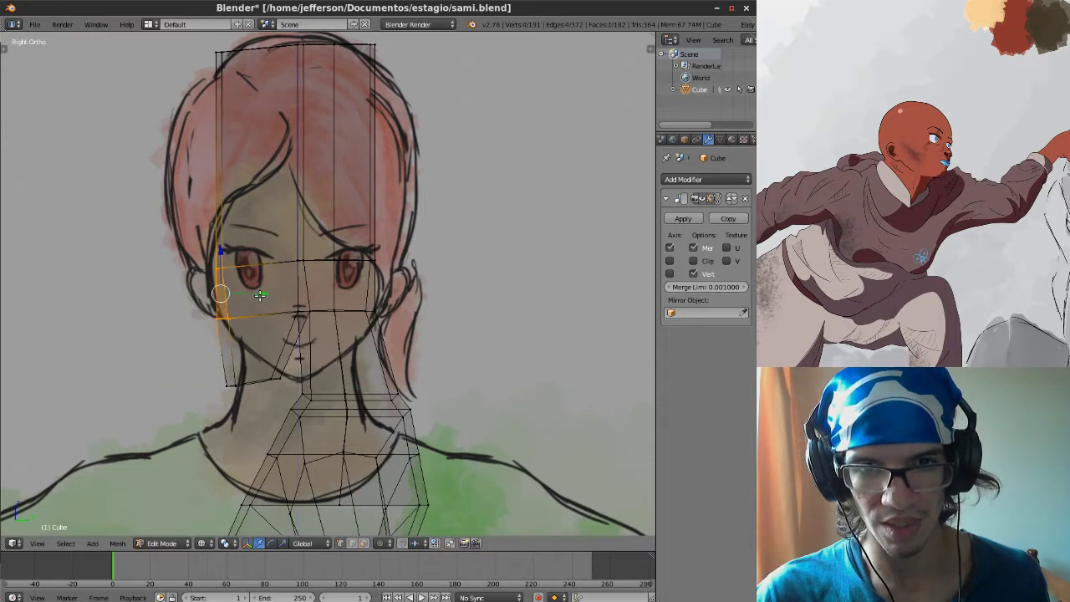
left_click_drag(260, 294, 242, 295)
left_click(241, 295)
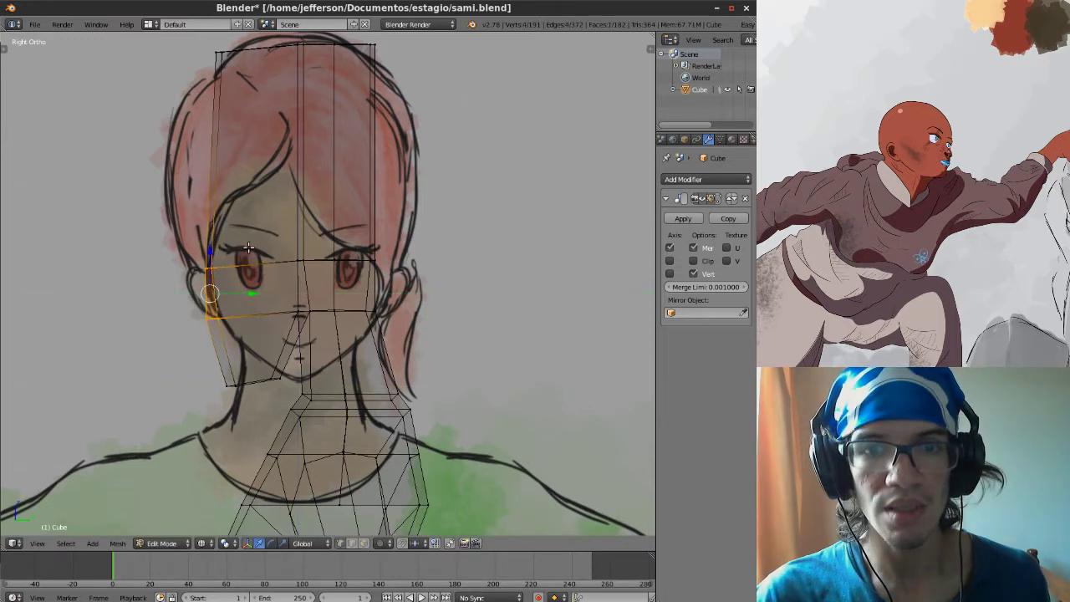
Select the upper rear face between eye level and the head's top and extrude it backward to the drawn hair outline.
middle_click_drag(352, 145, 343, 165, "shift")
key("a")
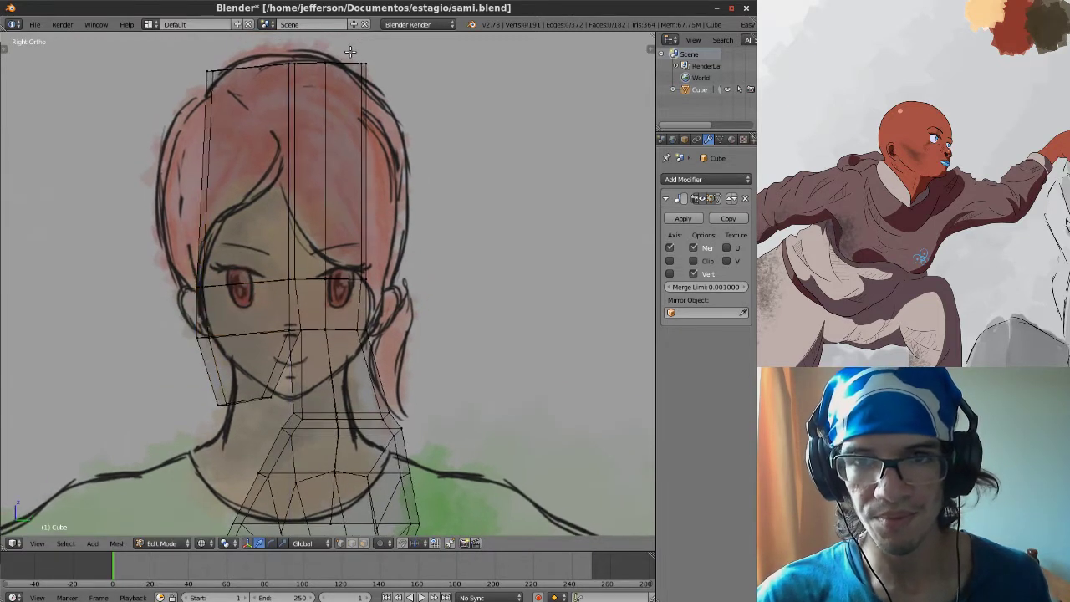
mouse_move(361, 97)
left_mouse_down("ctrl")
mouse_move(348, 250)
mouse_move(389, 276)
mouse_move(360, 53)
mouse_move(322, 42)
left_mouse_up("ctrl")
middle_click_drag(382, 151, 362, 154, "shift")
key("e")
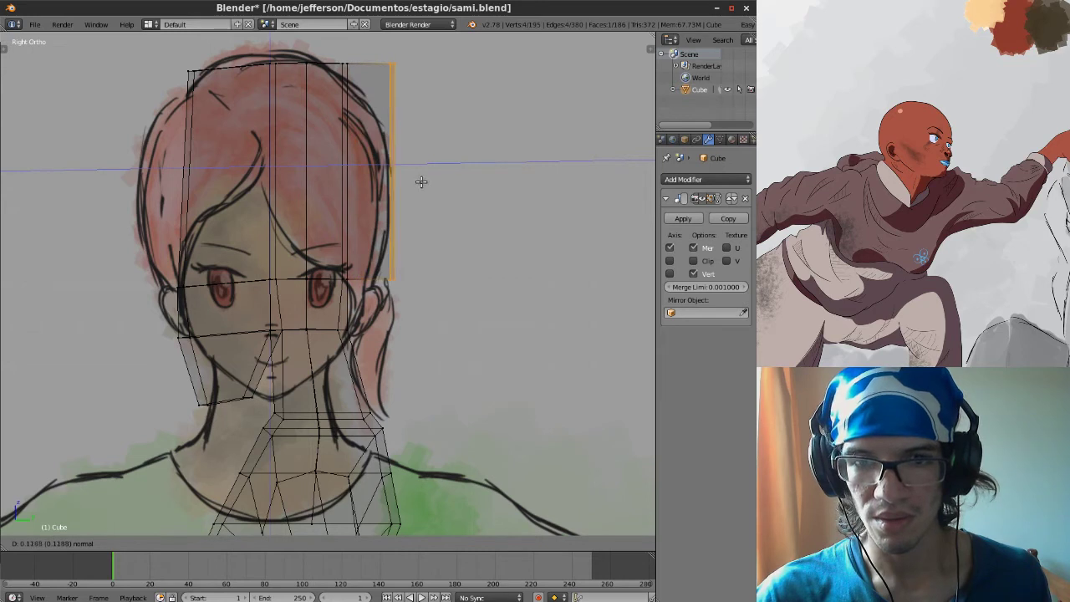
left_click(418, 176)
Add a centred horizontal loop cut around the head between eye level and the top.
middle_click_drag(418, 176, 410, 181, "shift")
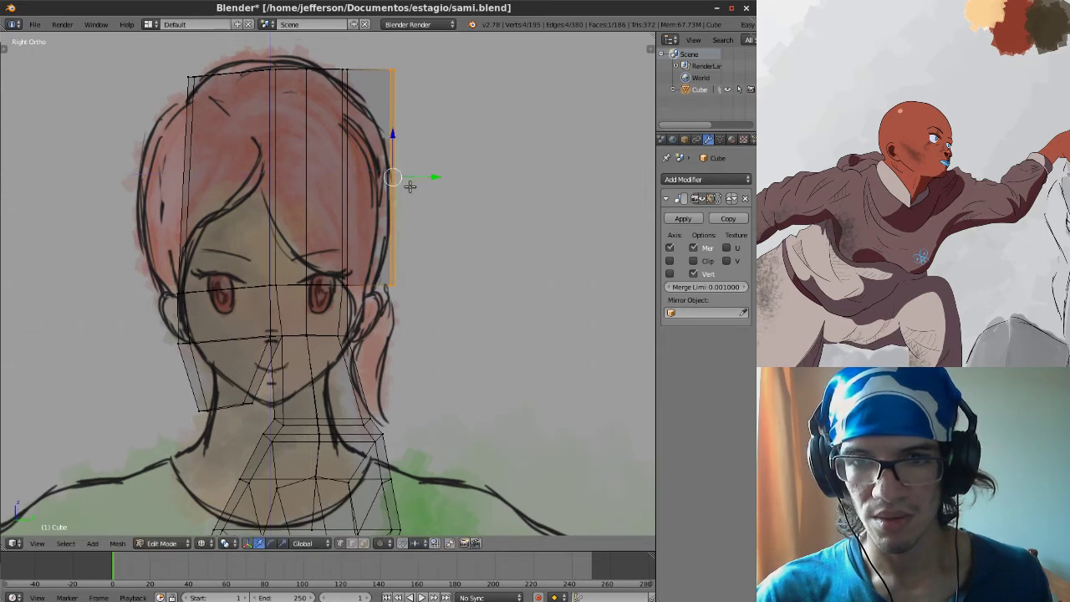
key("ctrl+r")
left_click(308, 185)
right_click(307, 185)
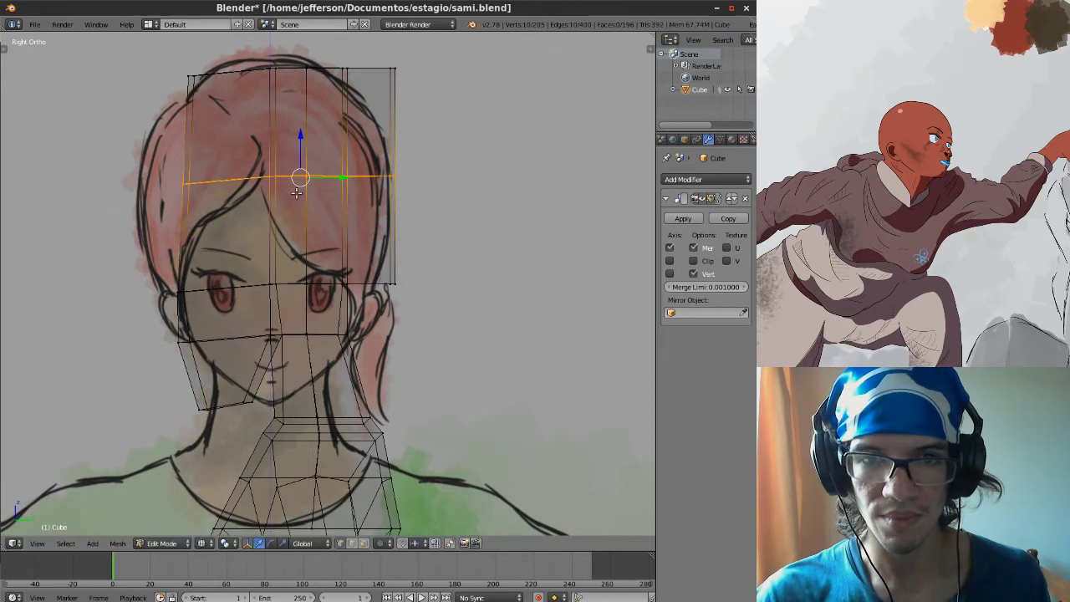
Select the front edge of the new loop and move it forward about 0.116 along Y to the hair outline.
key("a")
right_click(183, 168)
key("g")
key("y")
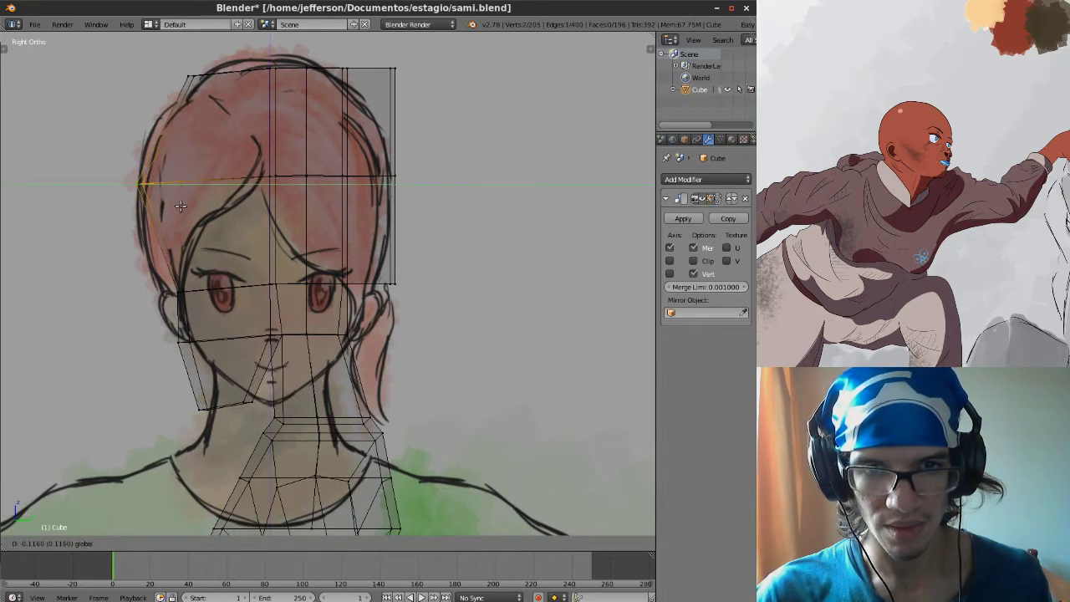
left_click(181, 206)
Move the eye-level front edge forward about 0.05 and the nose-level front edge forward about 0.022 along Y.
right_click(179, 293)
key("g")
key("y")
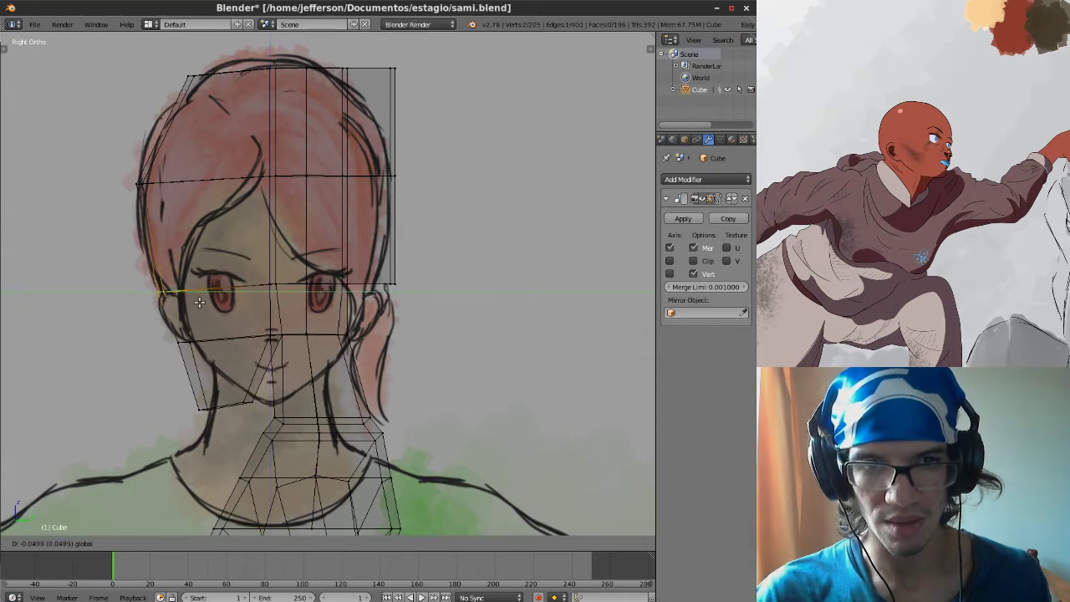
left_click(199, 302)
right_click(177, 340)
key("g")
key("y")
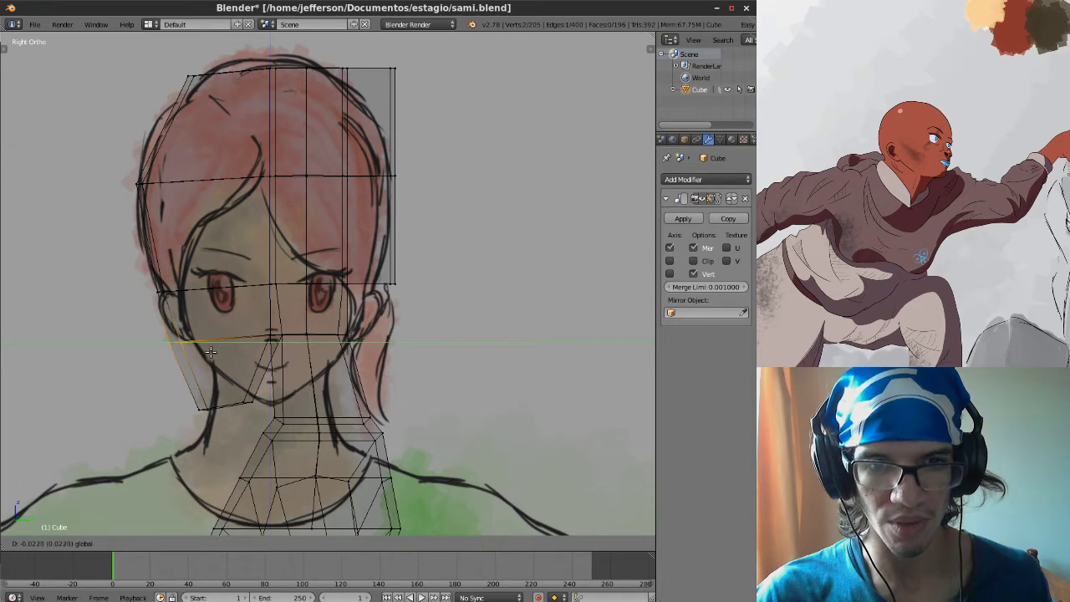
left_click(211, 351)
Select the eye-level front edge again and nudge it slightly along Y to follow the drawn outline.
right_click(161, 289)
key("g")
key("y")
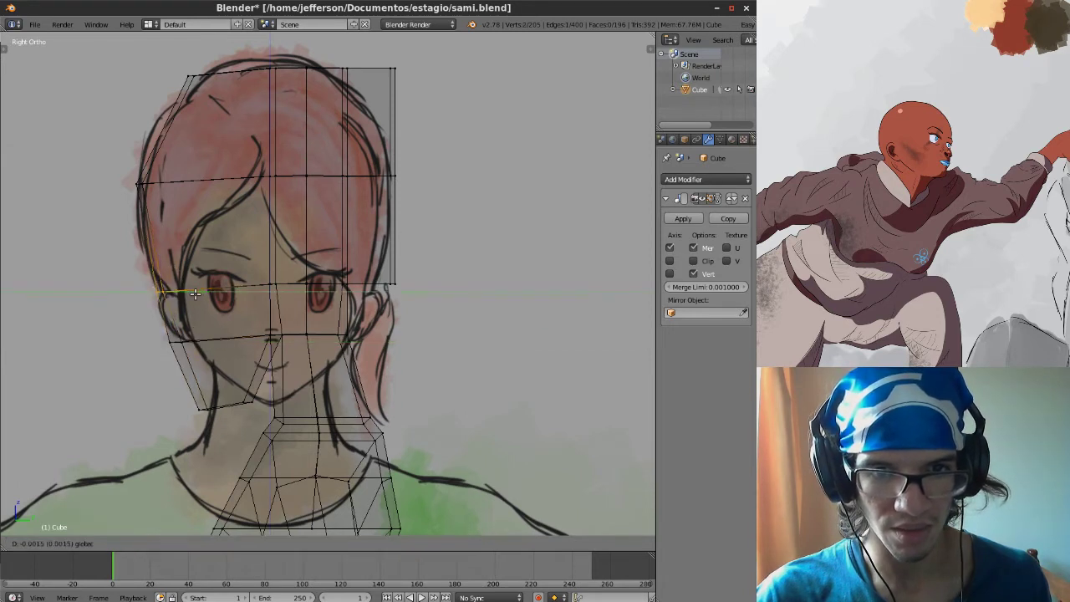
left_click(194, 290)
Lower the head's front top edge along Z and shift it slightly forward to round the forehead to the drawing.
middle_click_drag(212, 173, 206, 212, "shift")
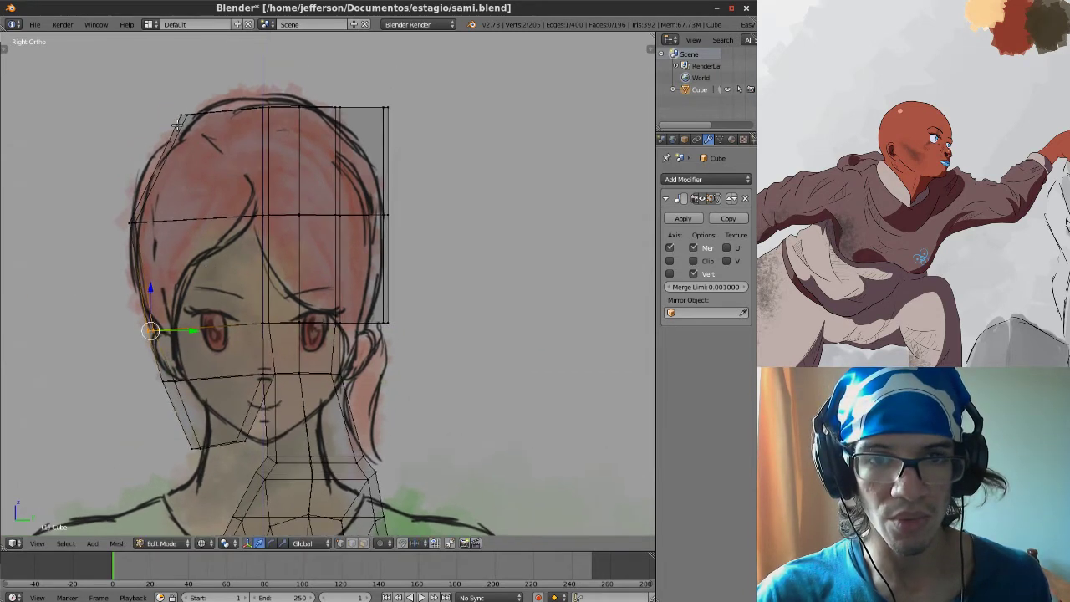
key("a")
mouse_move(154, 102)
left_mouse_down("ctrl")
mouse_move(213, 132)
mouse_move(188, 102)
left_mouse_up("ctrl")
right_click(186, 104)
key("g")
key("z")
left_click_drag(225, 140, 218, 141)
middle_click_drag(178, 190, 156, 203, "shift")
Select the top edge just before the rear extrusion and lower it slightly along Z to the head outline.
key("a")
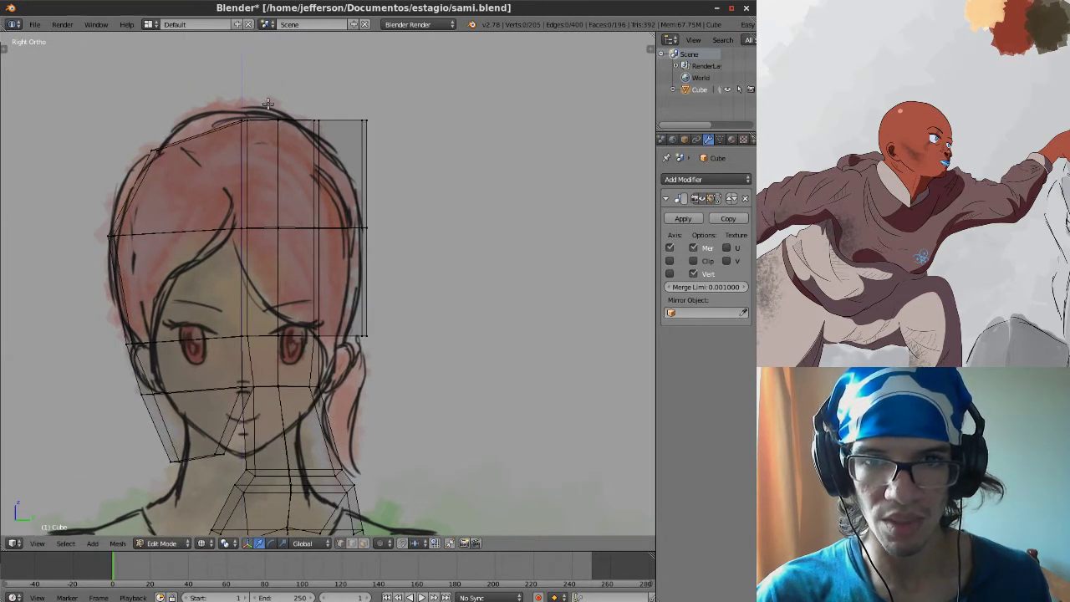
left_click(328, 83)
key("g")
key("z")
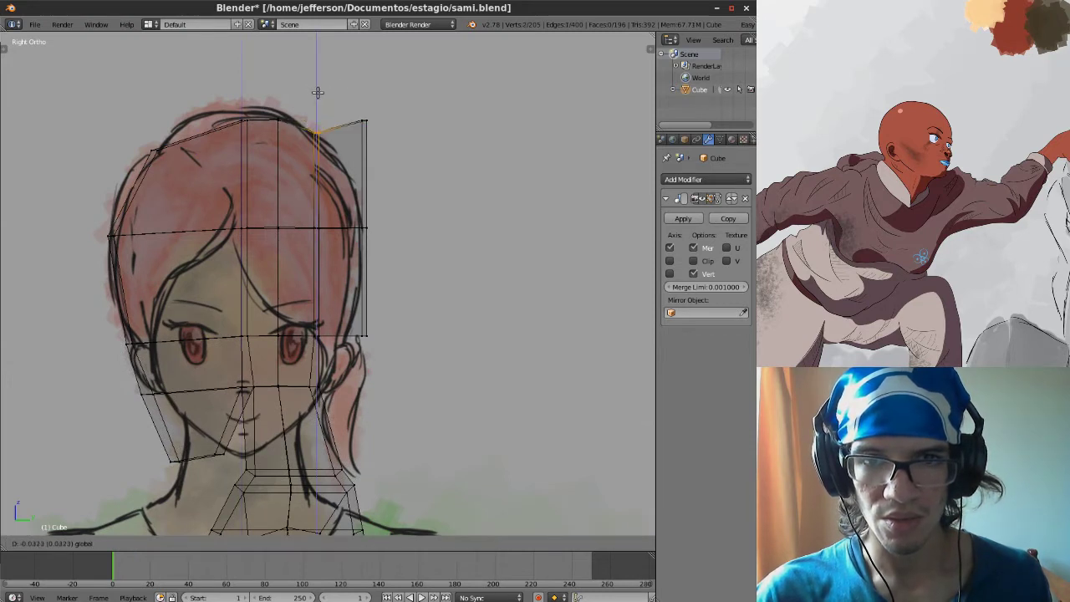
left_click(308, 93)
key("a")
mouse_move(259, 106)
left_mouse_down("ctrl")
mouse_move(301, 100)
mouse_move(277, 83)
left_mouse_up("ctrl")
key("a")
left_click_drag(220, 106, 247, 83, "ctrl")
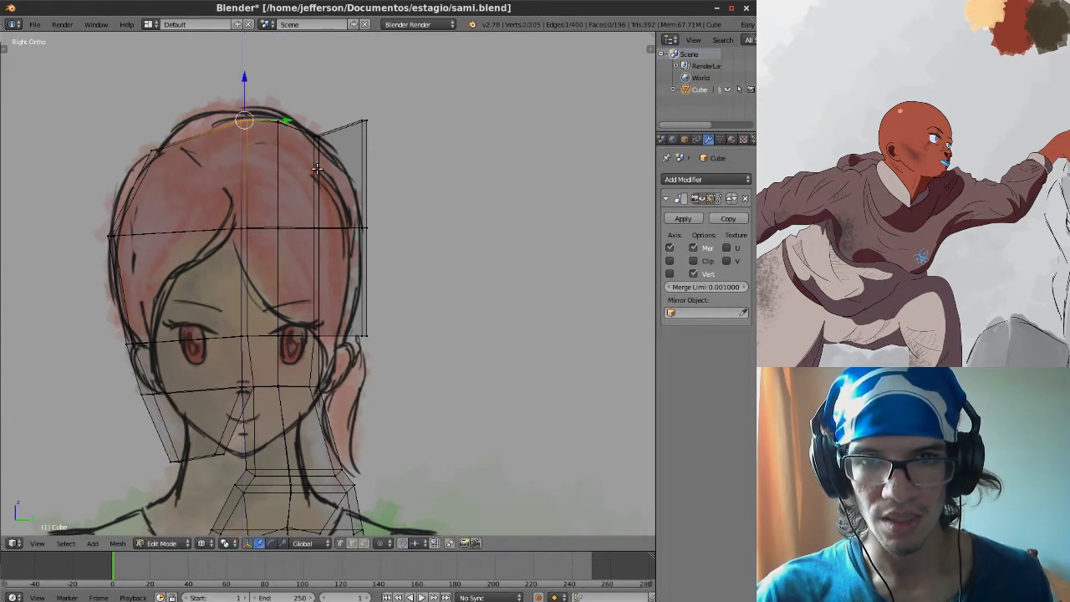
Select the rearmost top edge of the head and lower it along Z to slope the back of the head.
middle_click_drag(248, 83, 189, 75, "shift")
key("a")
mouse_move(279, 93)
left_mouse_down("ctrl")
mouse_move(308, 144)
mouse_move(301, 83)
mouse_move(313, 126)
left_mouse_up("ctrl")
Select the rear edge of the head at mid-forehead height and move it outward along Y to round the back.
middle_click_drag(302, 207, 304, 177, "shift")
key("a")
mouse_move(294, 174)
left_mouse_down("ctrl")
mouse_move(296, 200)
mouse_move(333, 170)
mouse_move(354, 194)
left_mouse_up("ctrl")
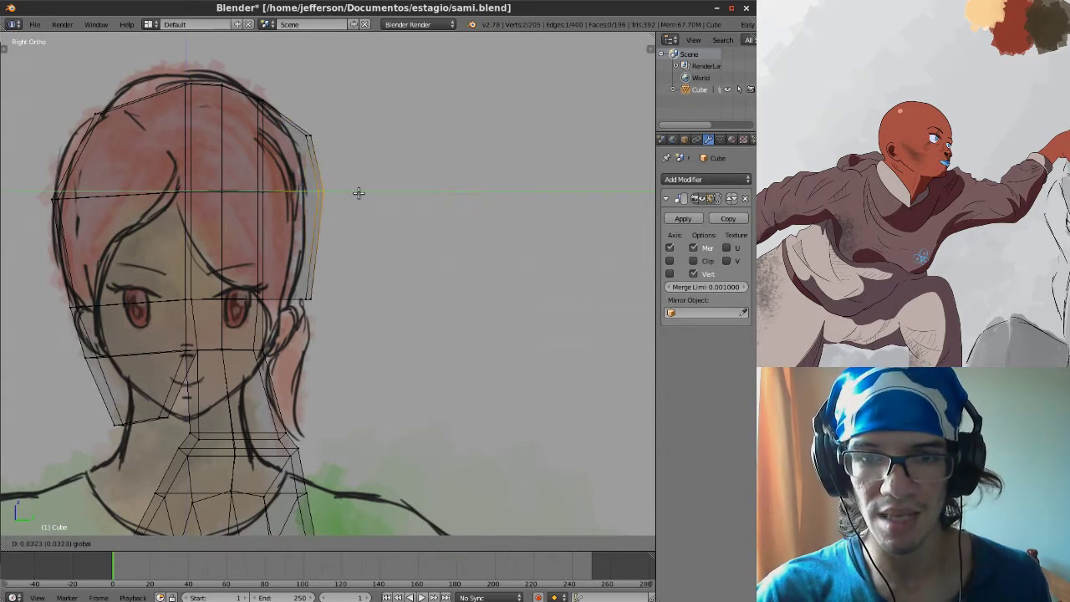
left_click(361, 196)
middle_click_drag(362, 192, 368, 159, "shift")
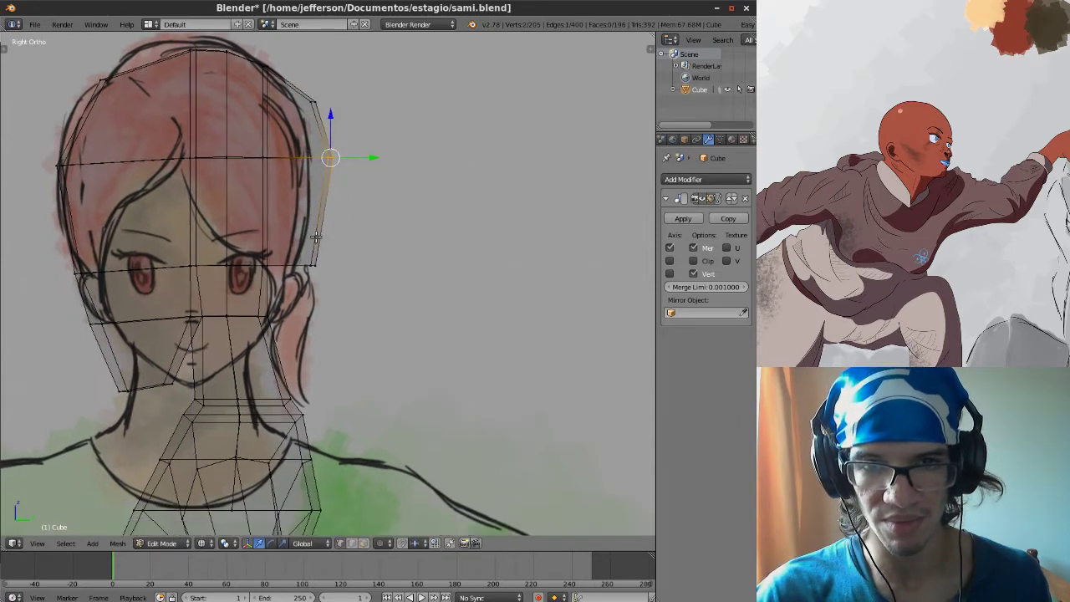
Move the lowest rear edge of the head forward along Y and slightly up to taper the back toward the nape.
left_click_drag(337, 231, 354, 263)
key("Escape")
key("g")
key("y")
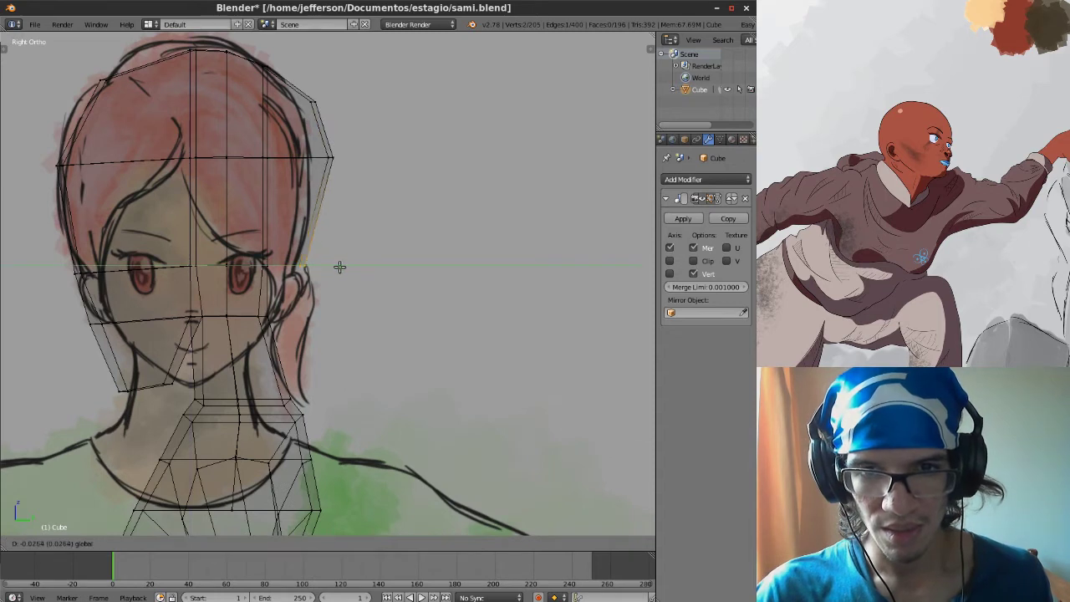
left_click(297, 207)
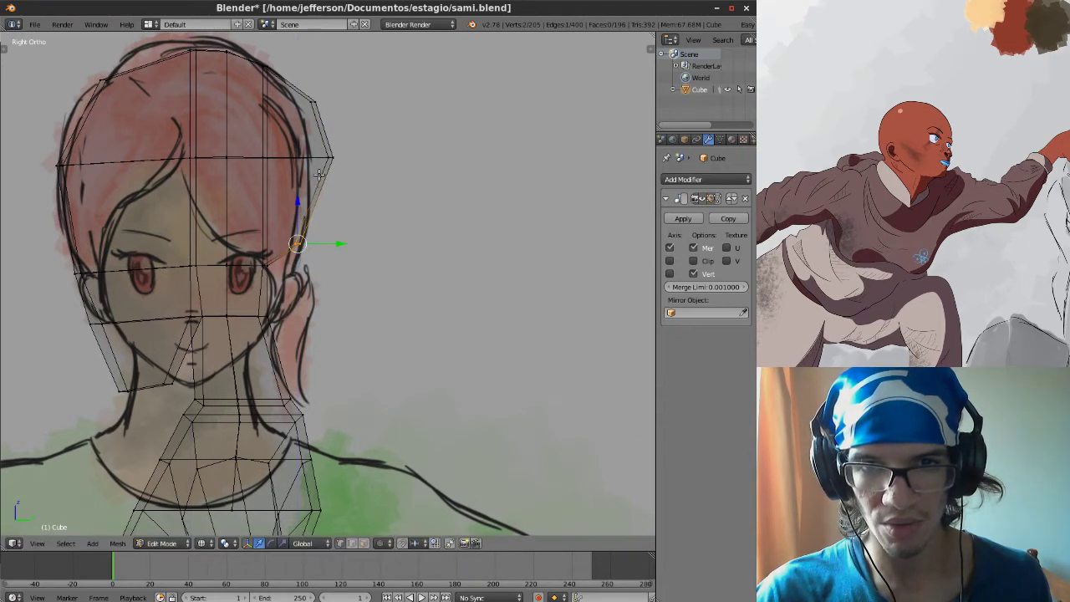
Select the outermost rear edge of the head again and nudge it slightly inward along Y.
key("a")
key("b")
left_click_drag(319, 142, 351, 169)
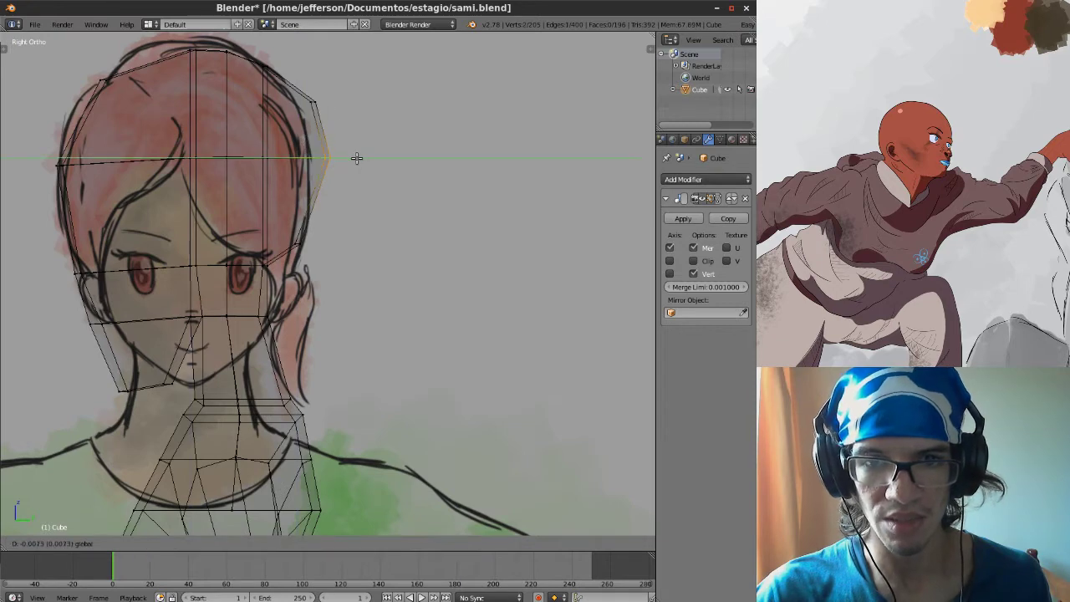
Move the three off-centre vertices at the back of the head along X onto the mirror centre line.
mouse_move(356, 158)
middle_mouse_down()
mouse_move(304, 191)
mouse_move(301, 210)
middle_mouse_up()
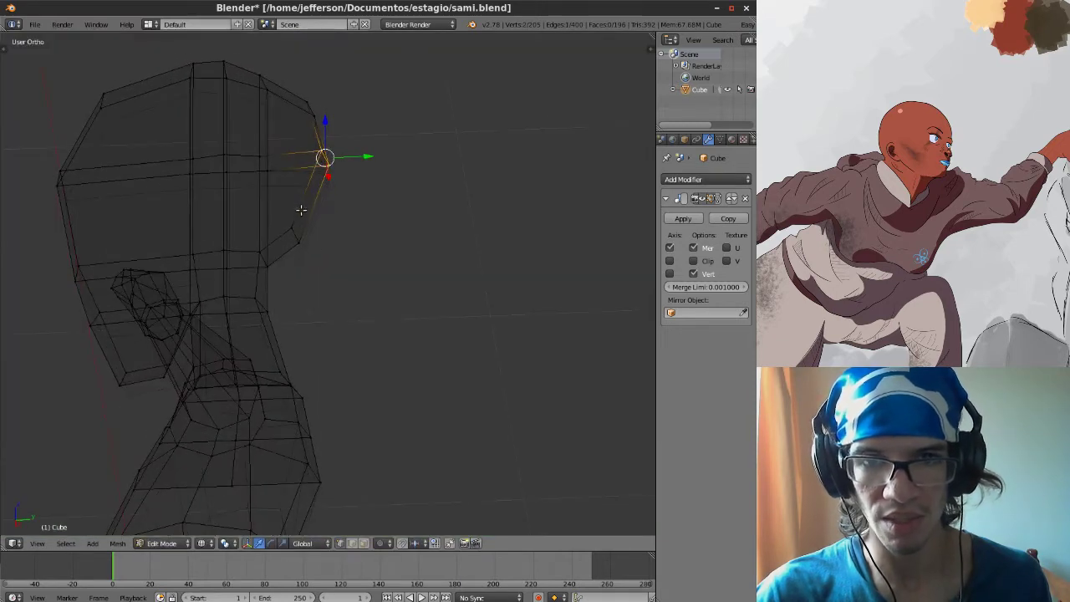
key("KP_1")
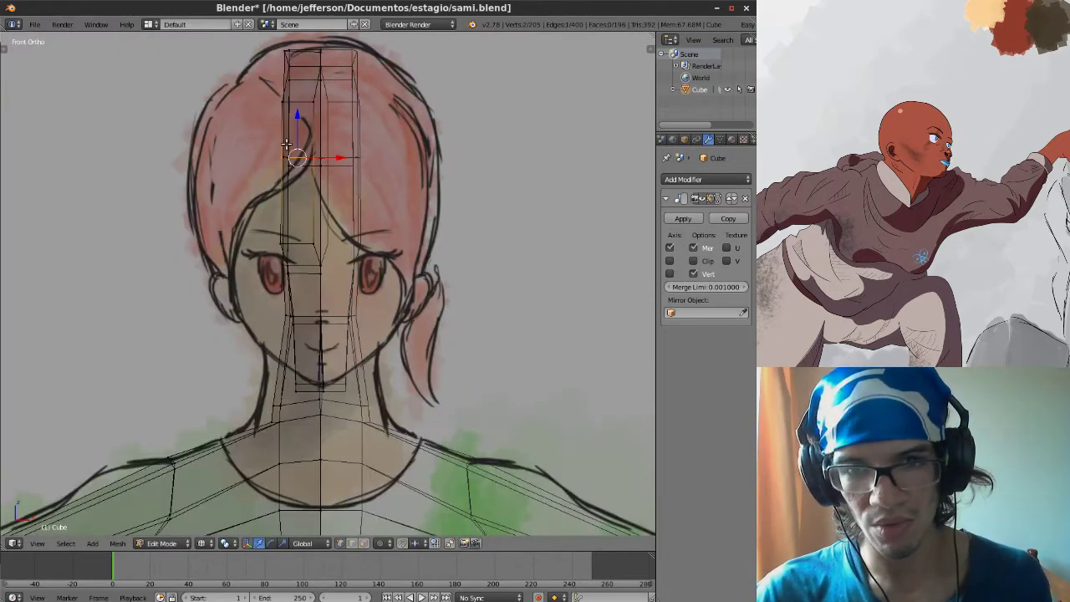
middle_click_drag(300, 204, 291, 194, "shift")
key("a")
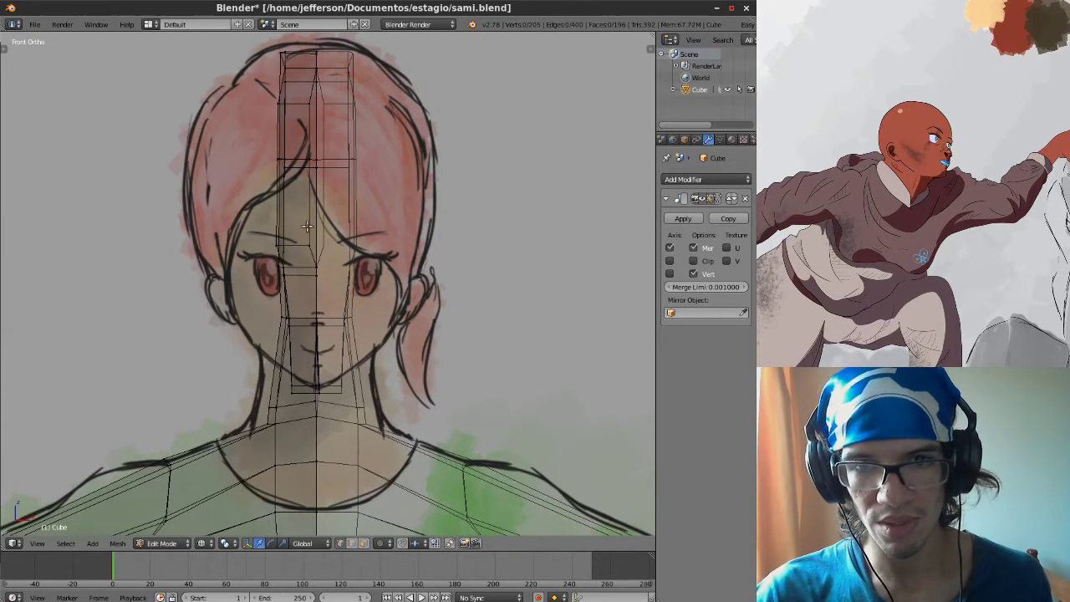
left_click_drag(334, 245, 344, 242)
right_click(309, 160)
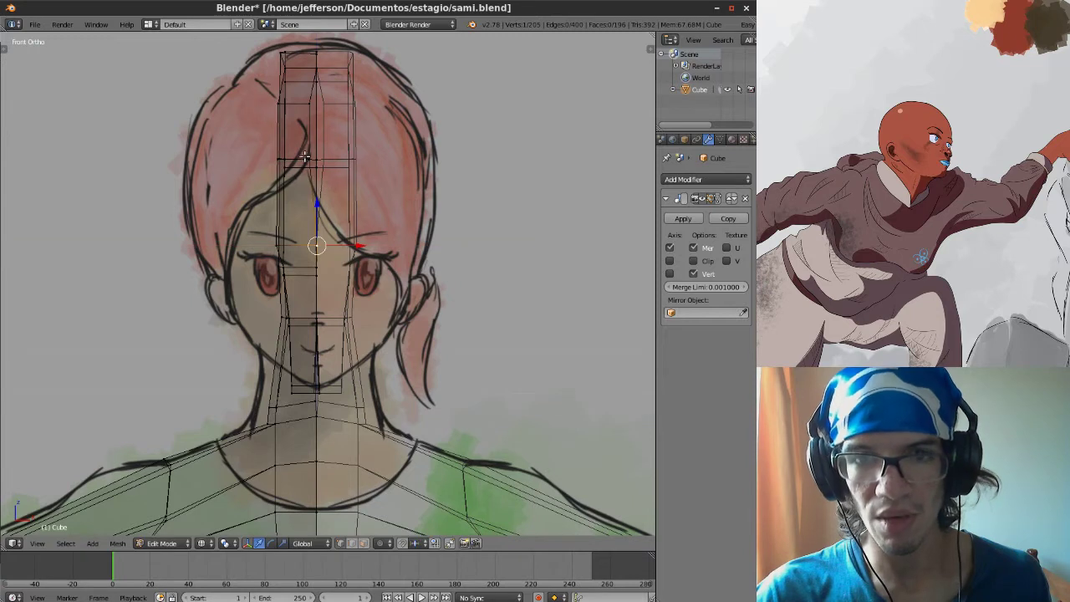
left_click_drag(343, 160, 350, 160)
right_click(307, 105)
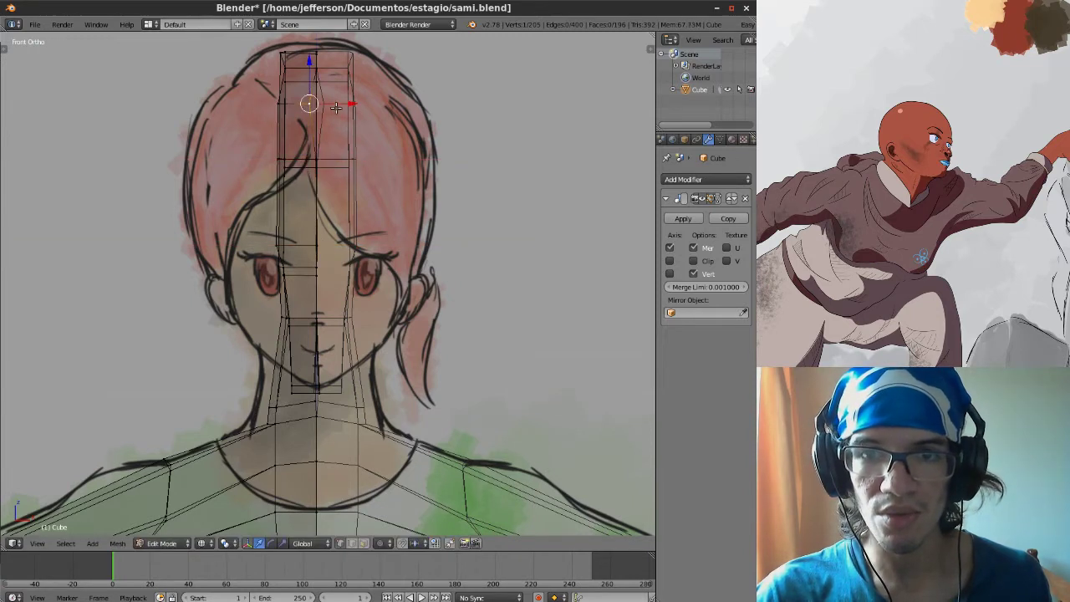
left_click_drag(339, 107, 274, 46)
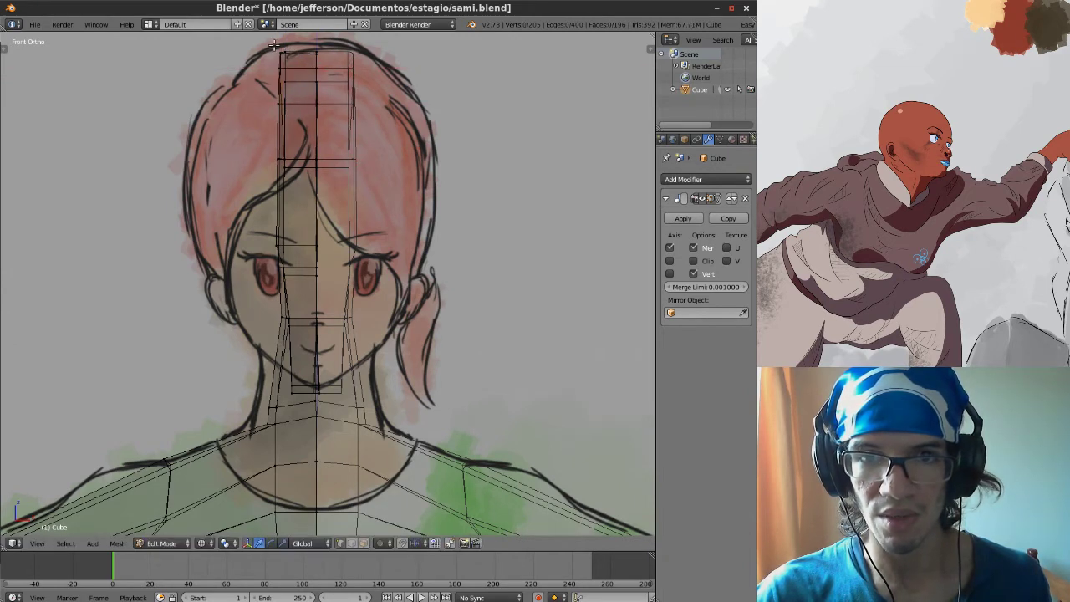
Select all outer side faces of the head half, from the crown down to the back of the head and jaw.
mouse_move(253, 138)
left_mouse_down("ctrl")
mouse_move(299, 171)
mouse_move(288, 33)
left_mouse_up("ctrl")
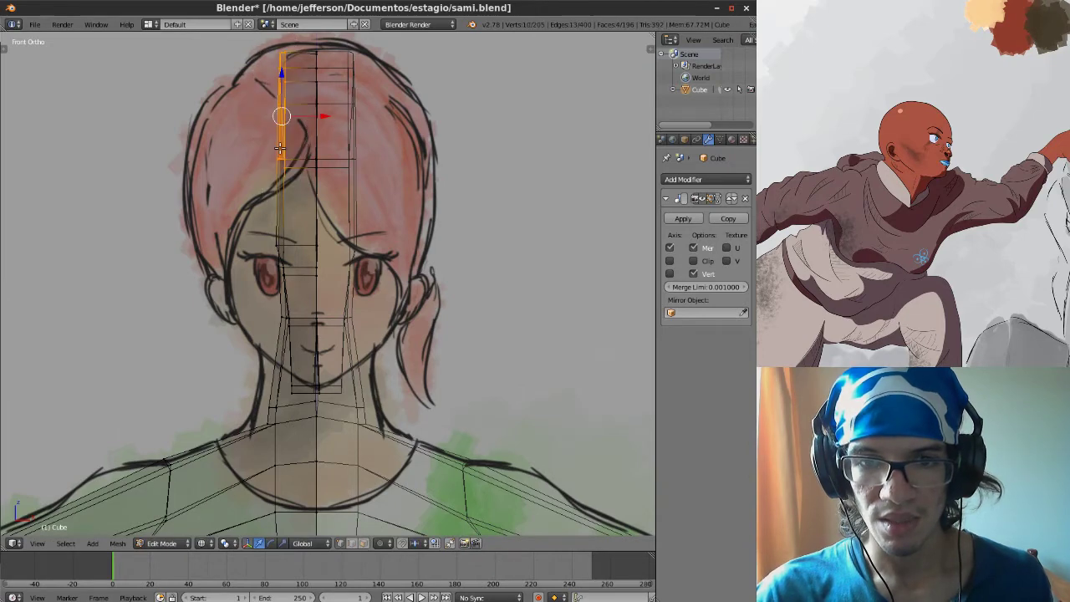
mouse_move(282, 175)
middle_mouse_down()
mouse_move(270, 209)
mouse_move(239, 215)
middle_mouse_up()
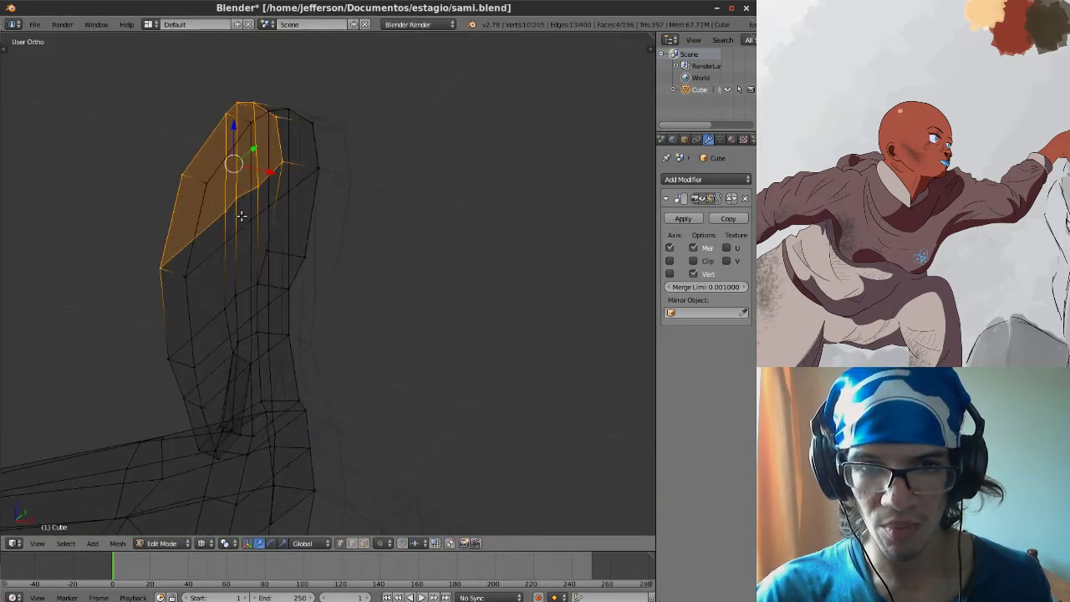
right_click(256, 280, "shift")
right_click(239, 287, "shift")
right_click(214, 309, "shift")
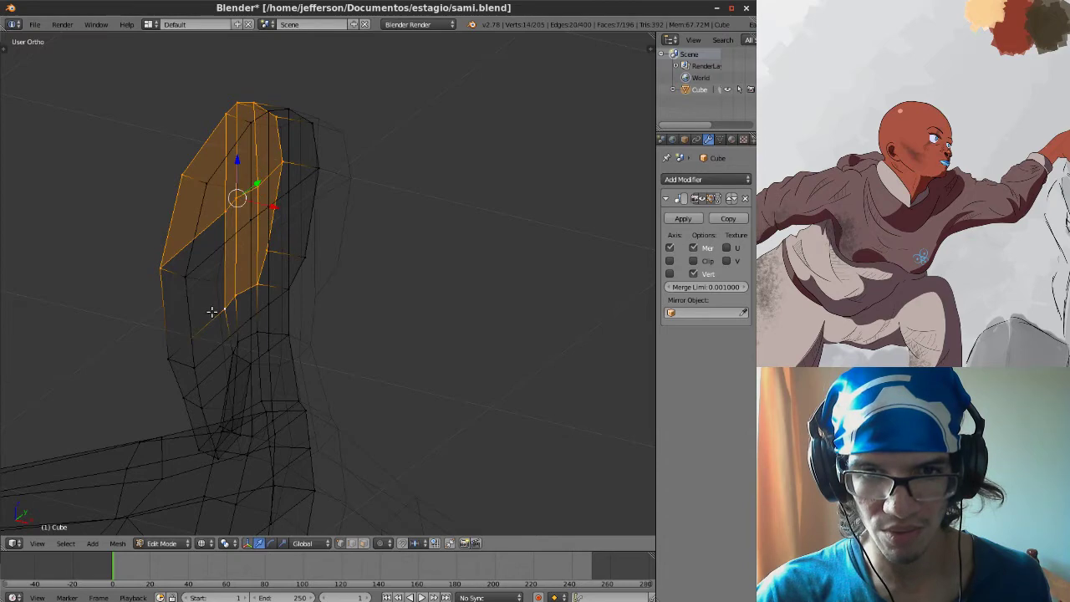
right_click(172, 355, "shift")
right_click(186, 398, "shift")
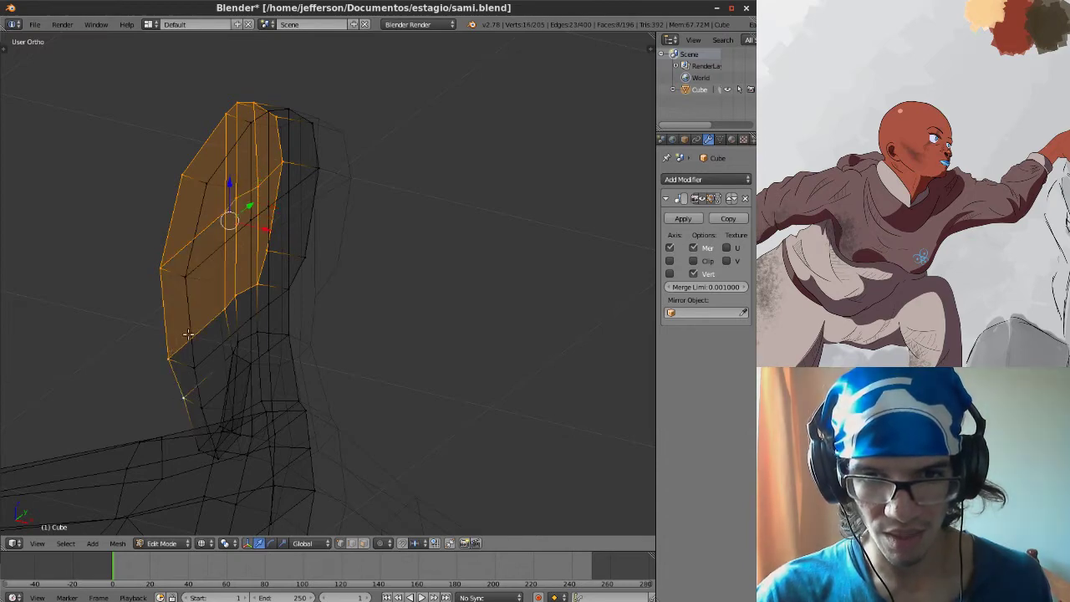
middle_click_drag(188, 335, 376, 341)
right_click(386, 344, "shift")
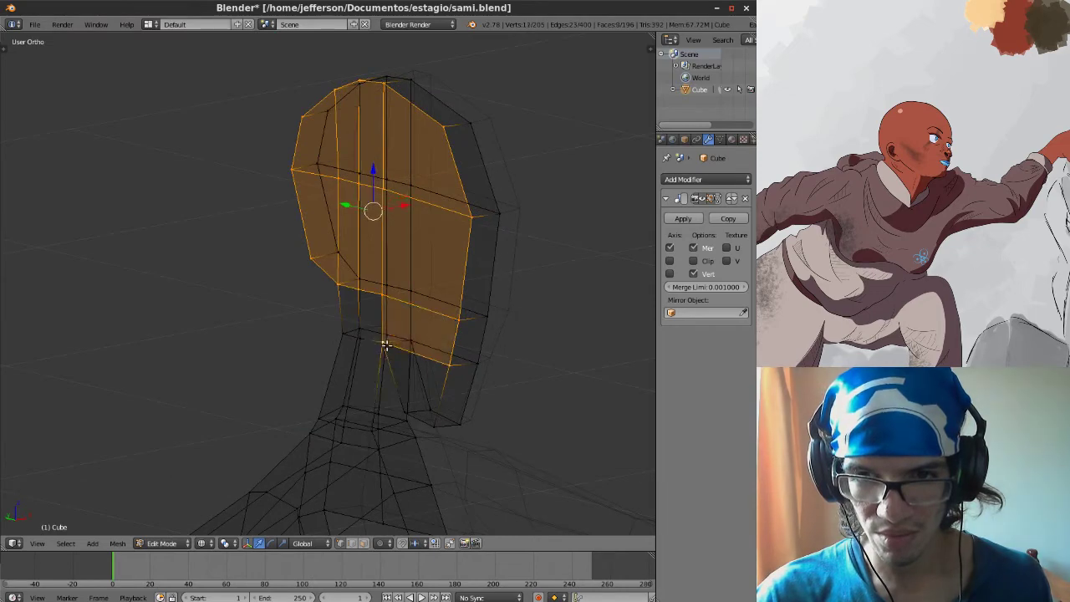
right_click(407, 408, "shift")
right_click(424, 413, "shift")
Extrude the head's side faces outward about 0.16 toward the drawn head outline in front view.
key("KP_3")
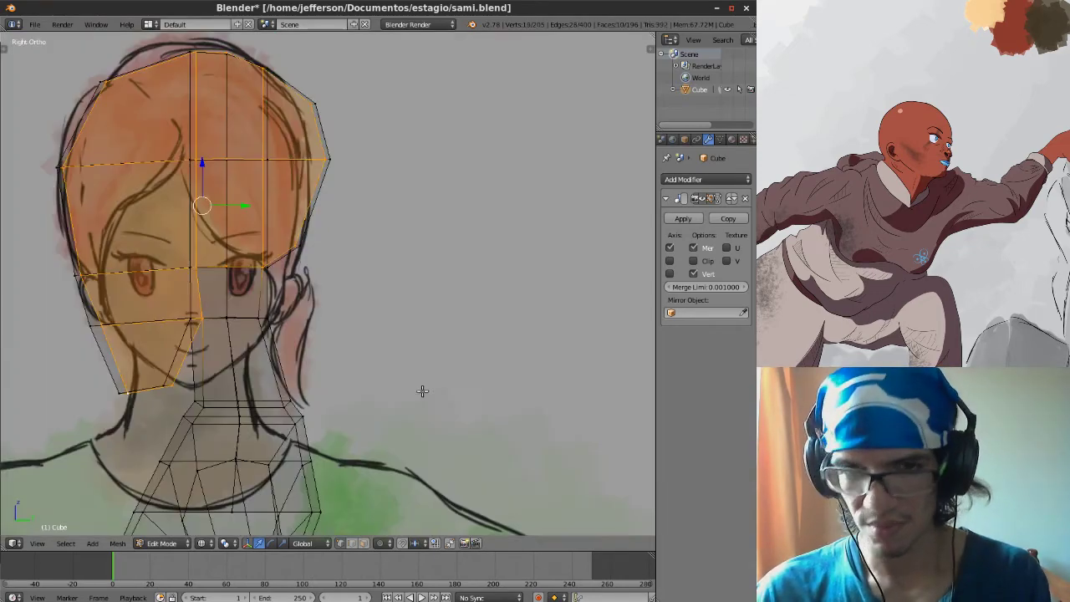
key("KP_1")
key("e")
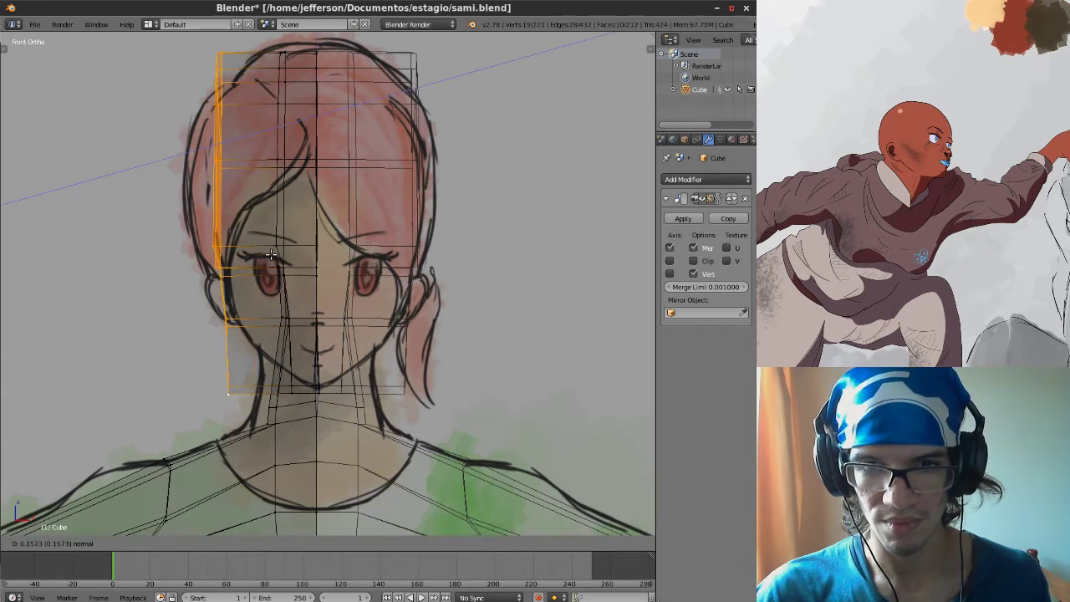
left_click(275, 252)
key("a")
Move the outer side vertices at and just above eye level slightly inward along X.
middle_click_drag(237, 268, 247, 278, "shift")
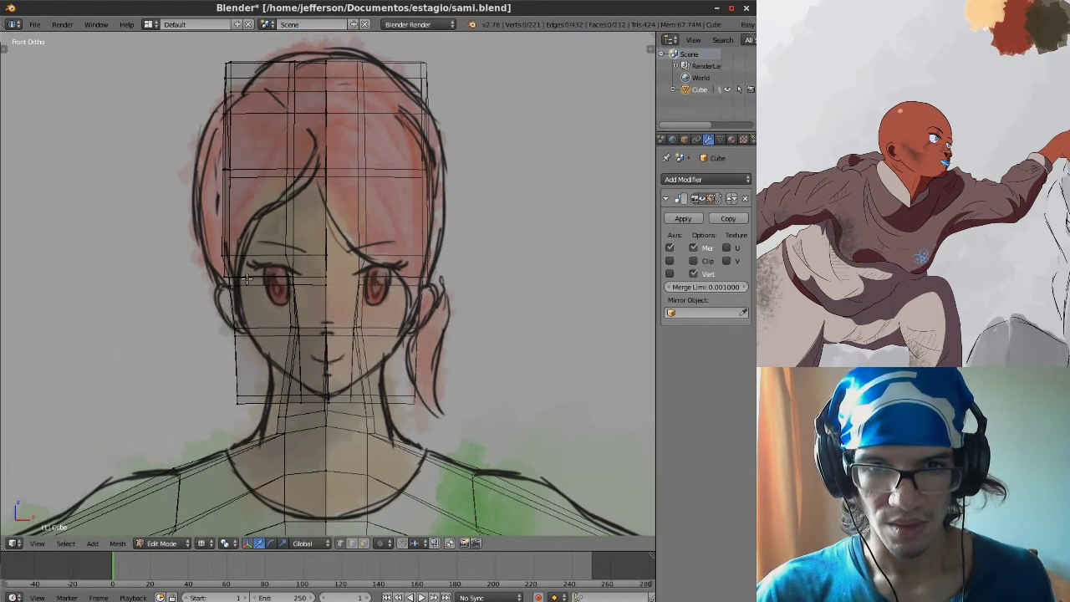
left_click_drag(229, 278, 224, 276)
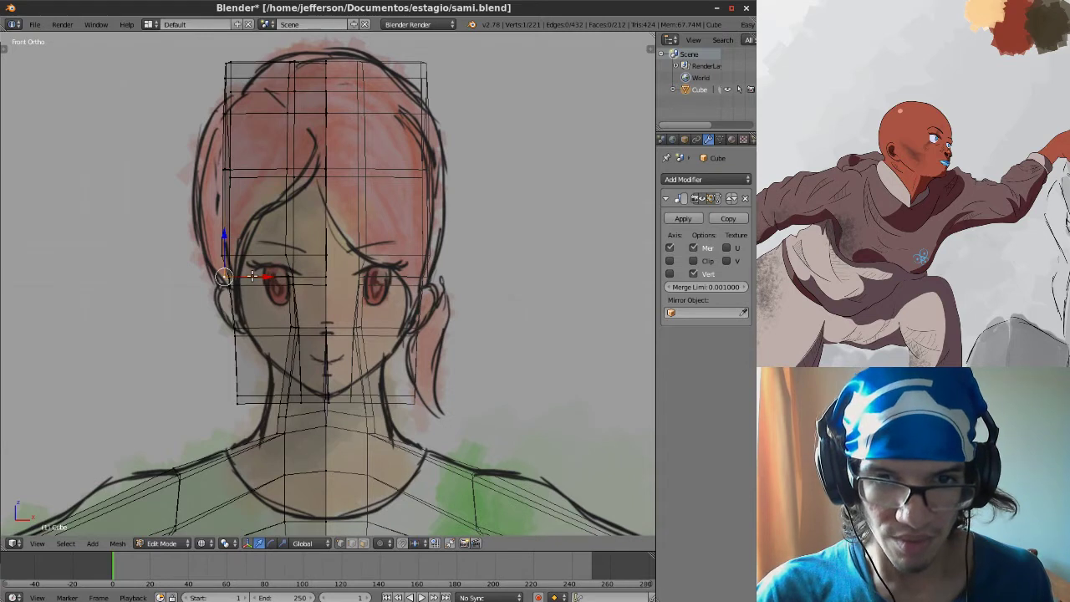
key("g")
left_click(256, 257)
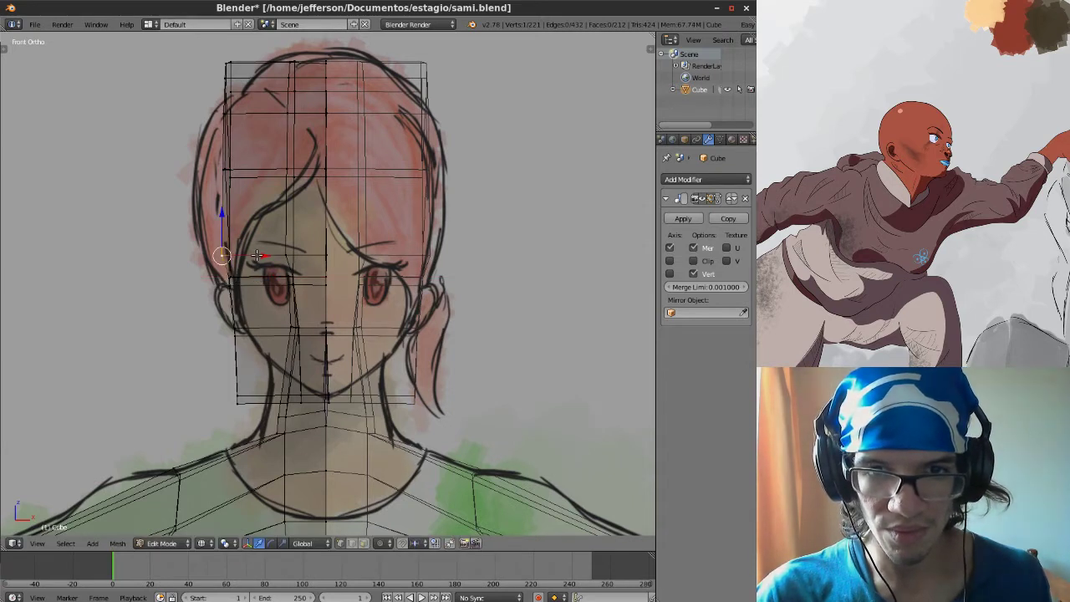
left_click_drag(256, 257, 262, 255)
left_click(263, 256)
Select the outer side vertices at mid-forehead height and move them outward along X to the drawn hair outline.
right_click(228, 171)
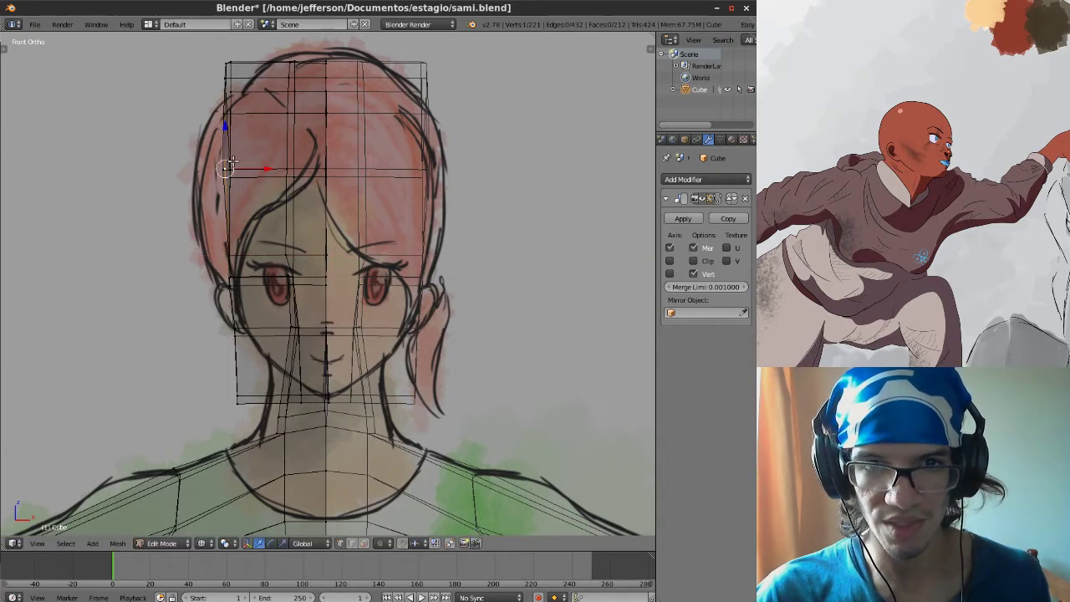
middle_click_drag(263, 174, 287, 186, "shift")
key("a")
key("b")
left_click_drag(225, 172, 261, 184)
key("a")
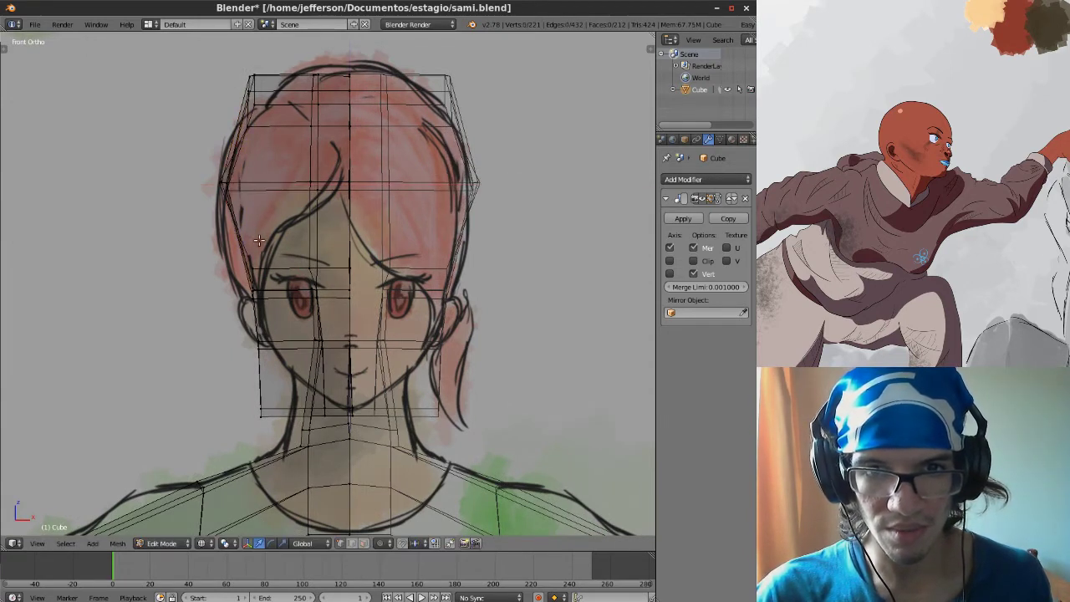
Adjust the outer side vertices just above eye level along X to refine the head's tapering outline.
middle_click_drag(260, 240, 258, 217, "shift")
key("b")
left_click_drag(228, 238, 280, 261)
key("g")
key("x")
left_click(272, 254)
key("a")
key("g")
key("x")
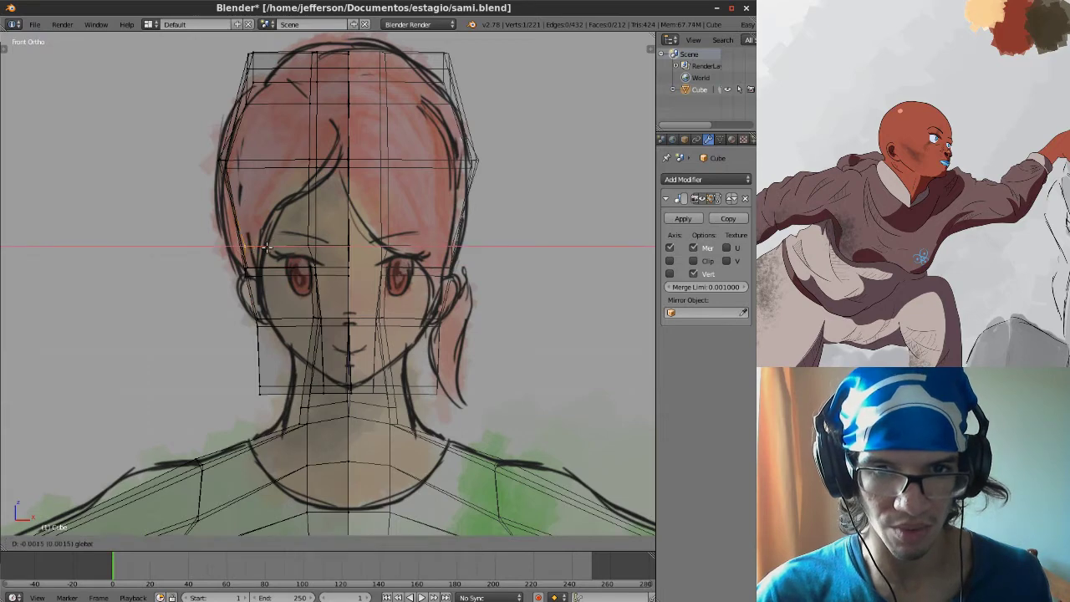
left_click(249, 243)
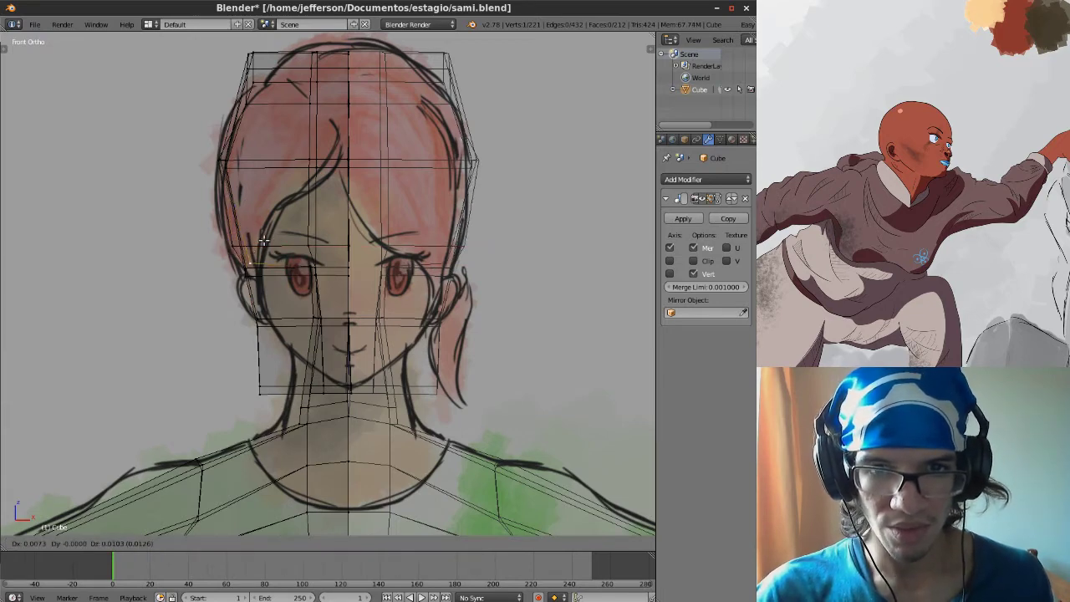
Move the lower, middle and upper rear outer vertices of the head inward along X to round its back corner.
middle_click_drag(249, 240, 288, 302)
right_click(253, 286)
key("g")
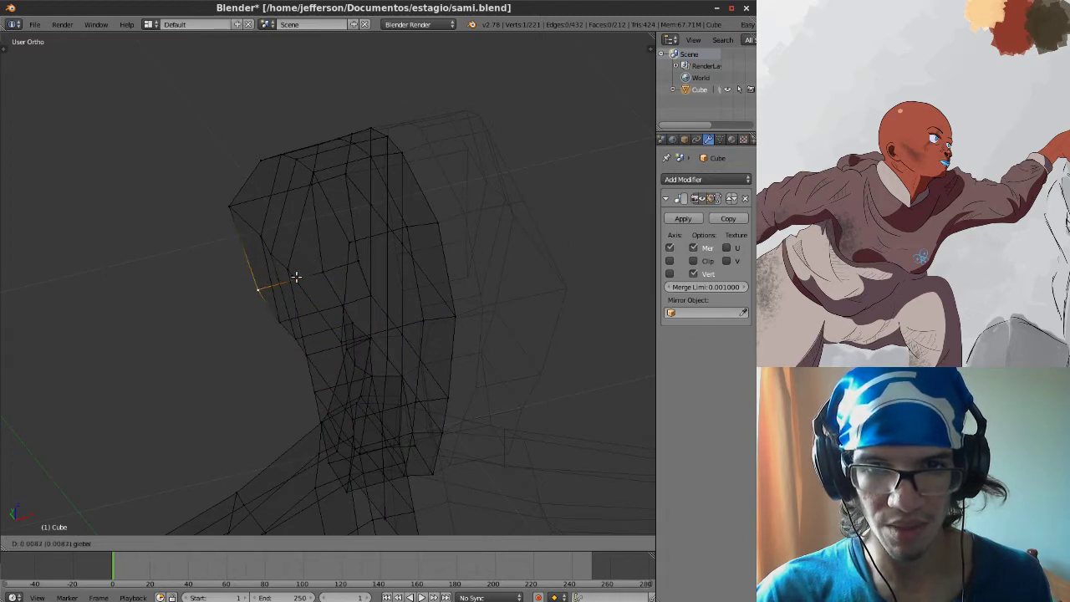
left_click(297, 276)
right_click(243, 218)
key("g")
left_click(294, 196)
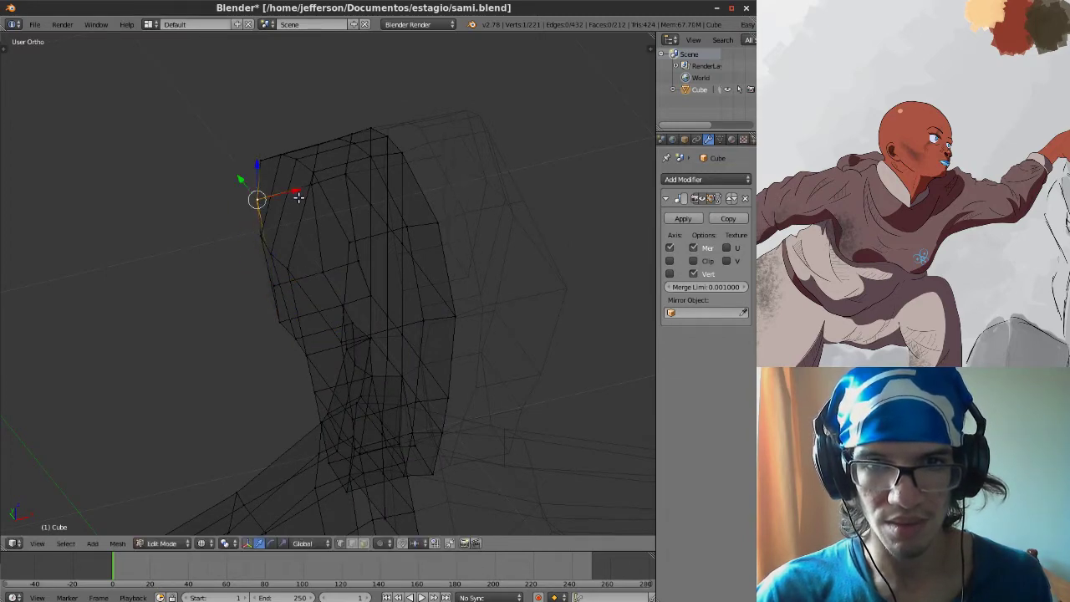
right_click(293, 157)
key("g")
left_click(308, 153)
Try to isolate the head by selecting its modelled half in front view and inverting the selection.
key("KP_1")
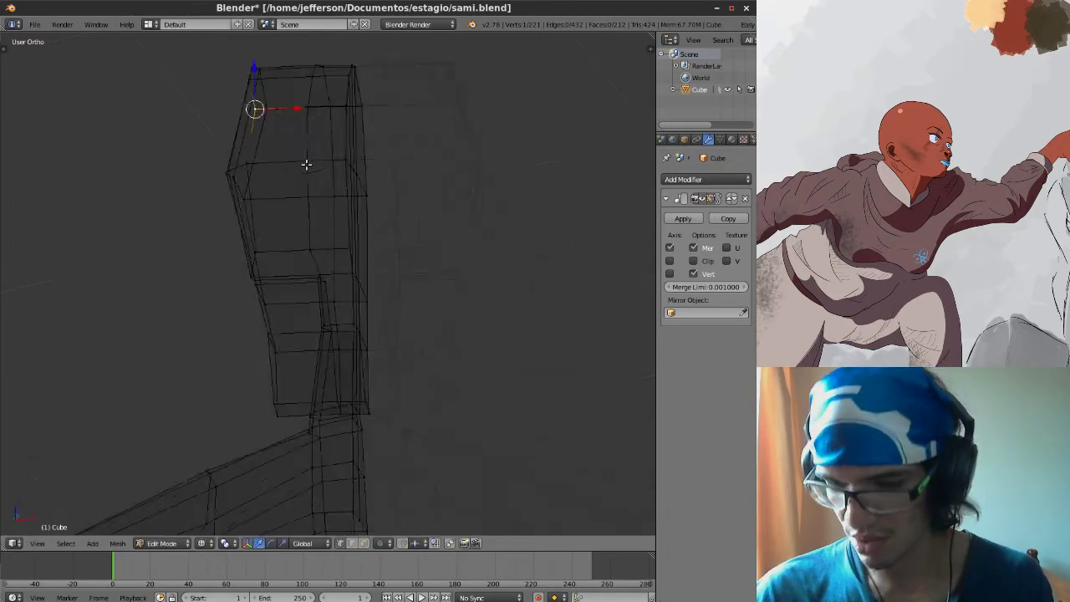
key("KP_7")
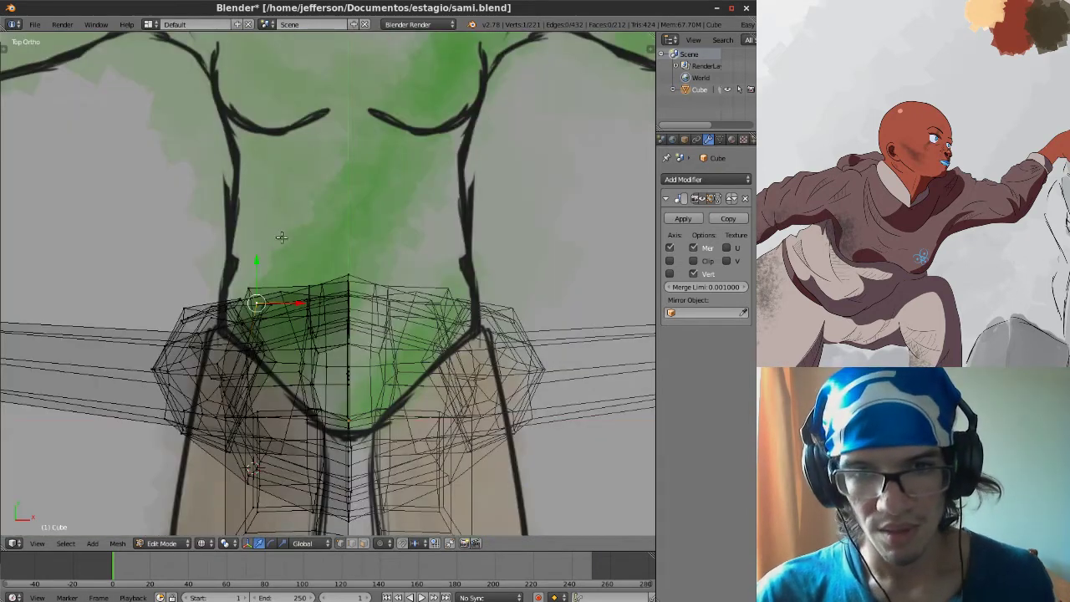
middle_click_drag(294, 268, 294, 201)
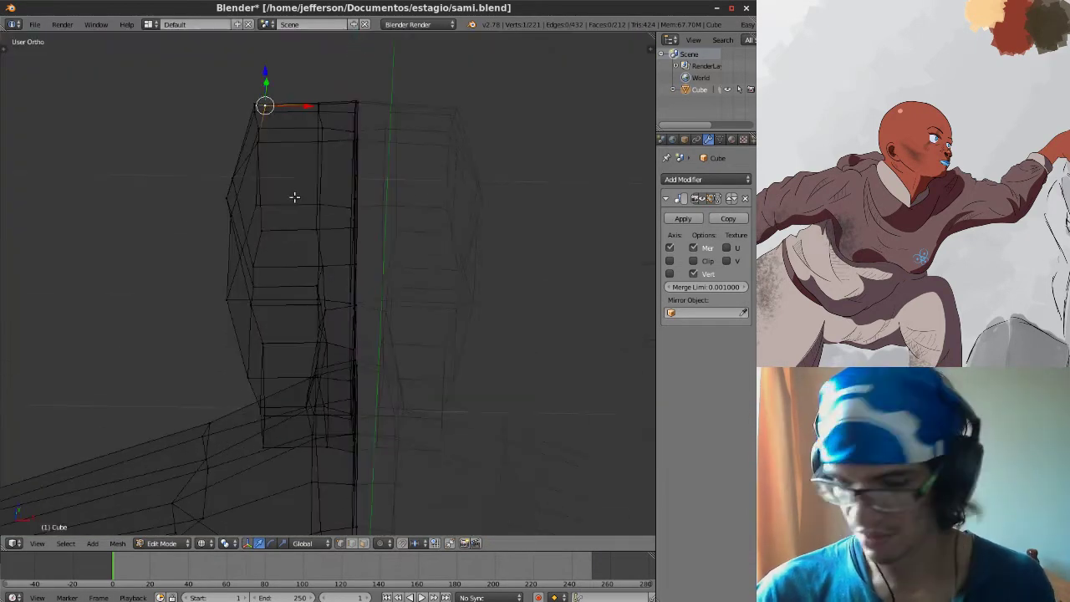
key("KP_1")
scroll(314, 209, "down", 2)
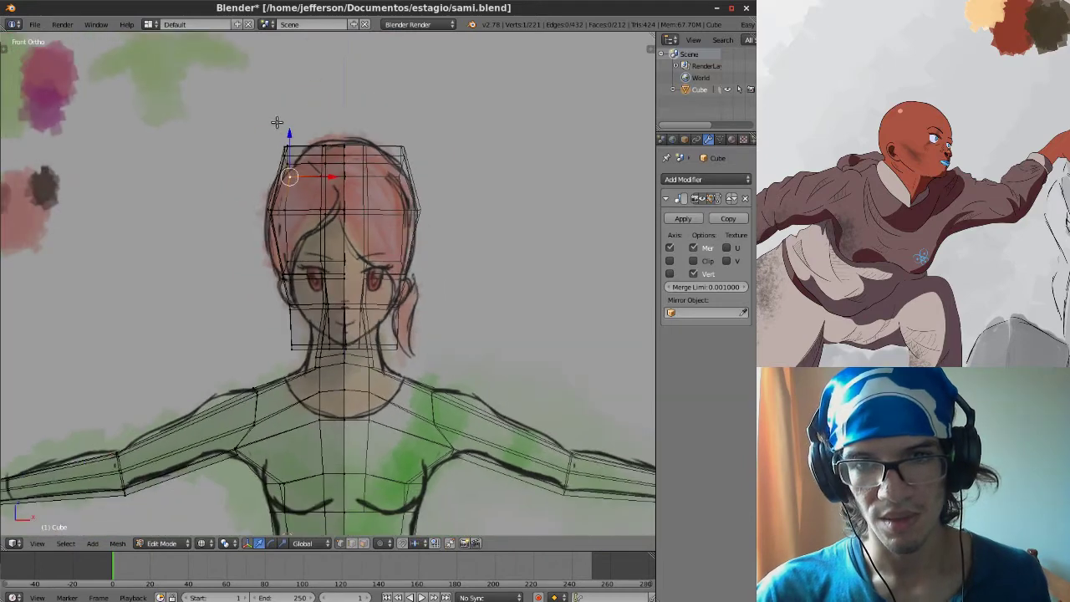
mouse_move(254, 268)
left_mouse_down("ctrl")
mouse_move(289, 335)
mouse_move(376, 351)
mouse_move(432, 136)
mouse_move(288, 255)
left_mouse_up("ctrl")
left_click_drag(274, 361, 292, 266, "ctrl")
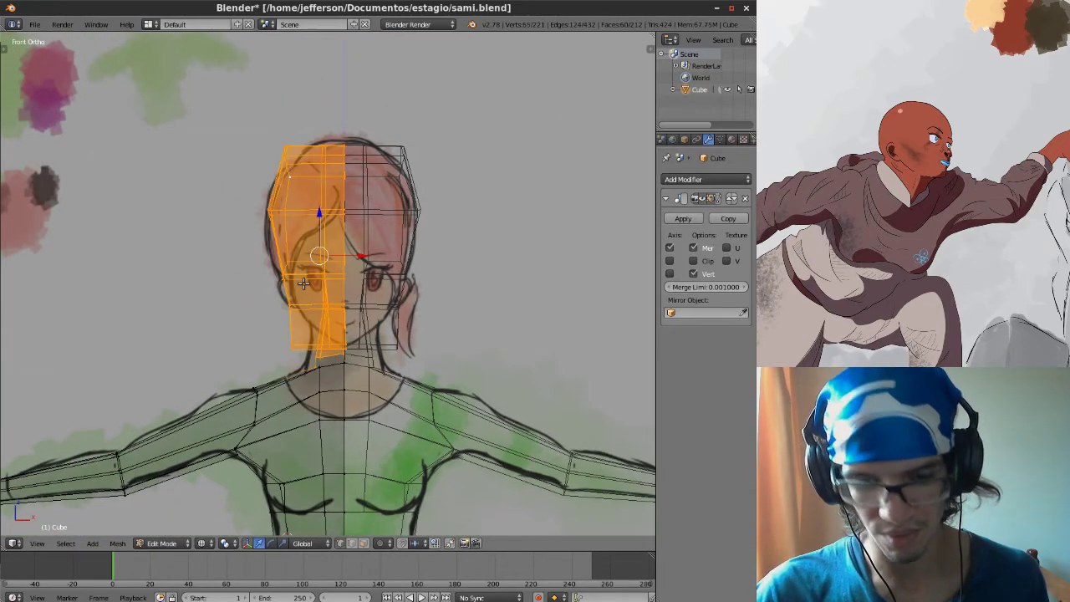
key("ctrl+i")
key("a")
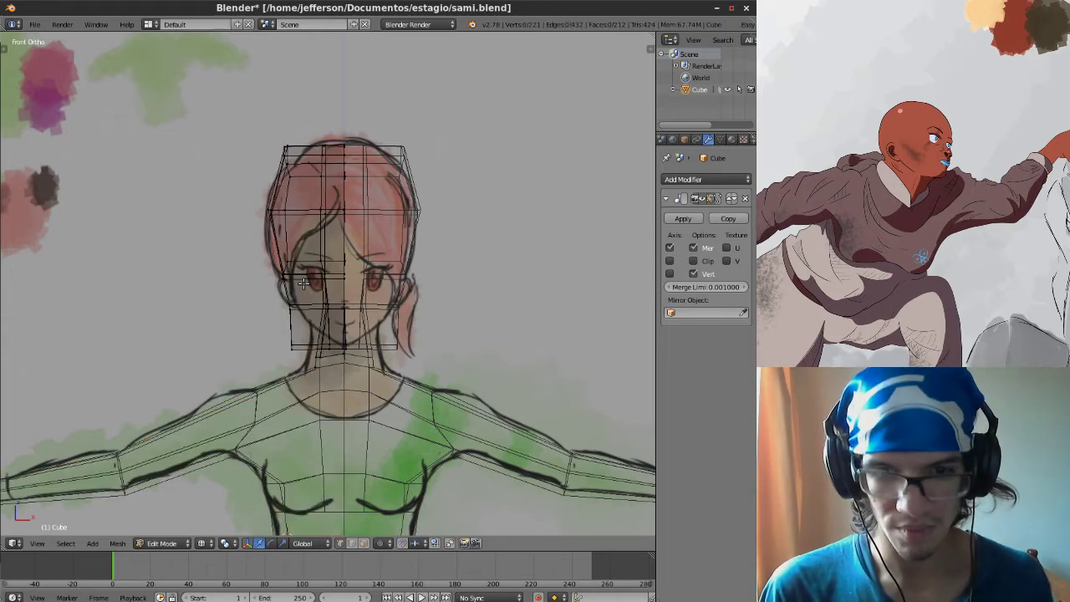
key("ctrl+h")
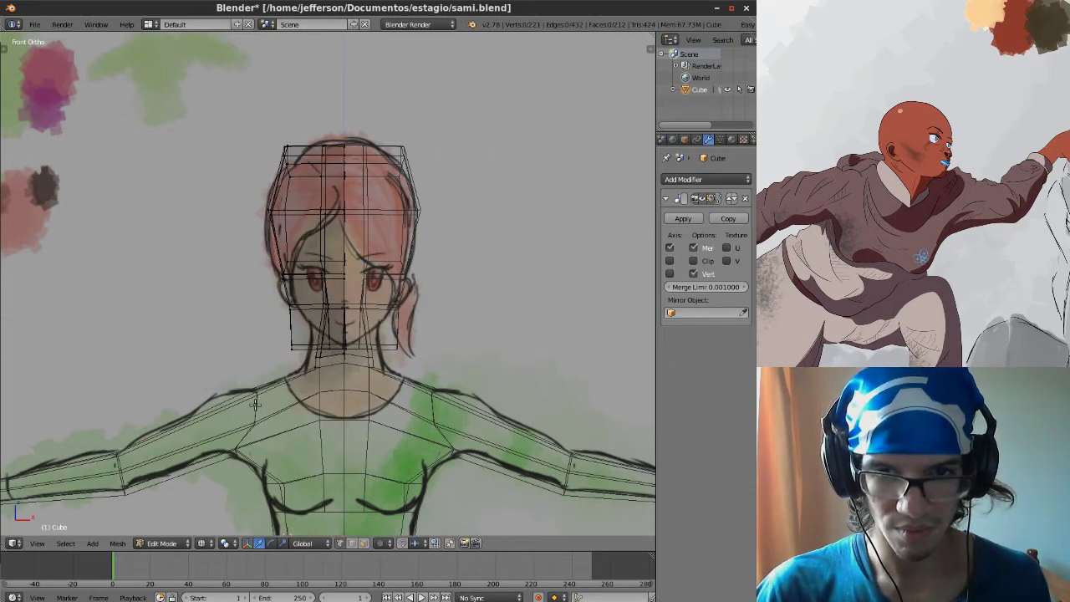
In top view, move the face's front outer corner vertex back along Y and inward along X to round the corner.
mouse_move(294, 346)
middle_mouse_down()
mouse_move(389, 361)
mouse_move(343, 380)
middle_mouse_up()
key("KP_7")
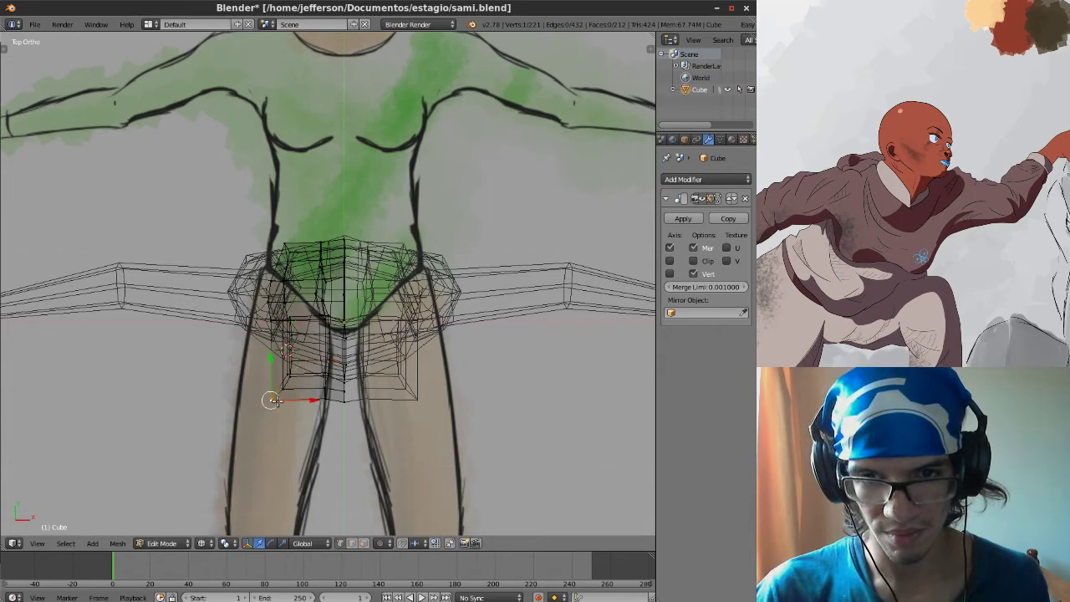
scroll(288, 368, "up", 3)
middle_click_drag(260, 414, 258, 364, "shift")
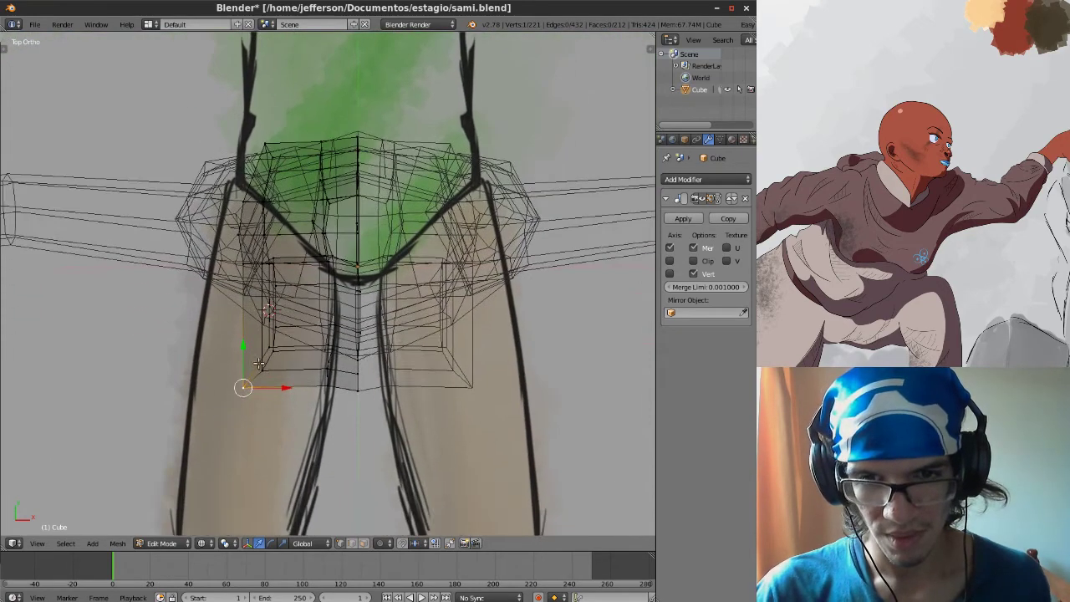
key("g")
left_click(279, 368)
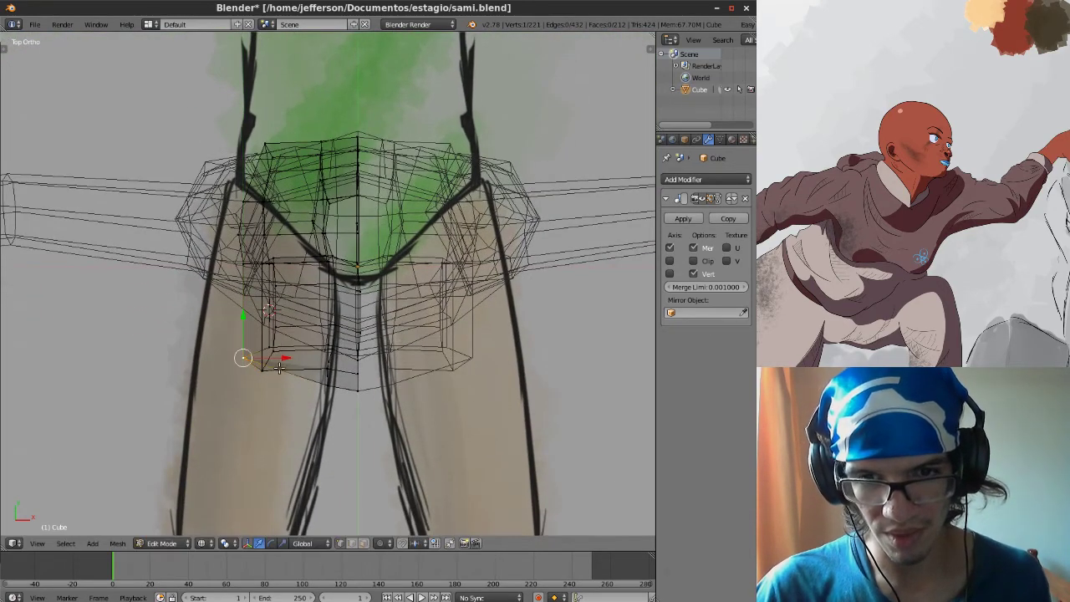
left_click_drag(287, 359, 326, 359)
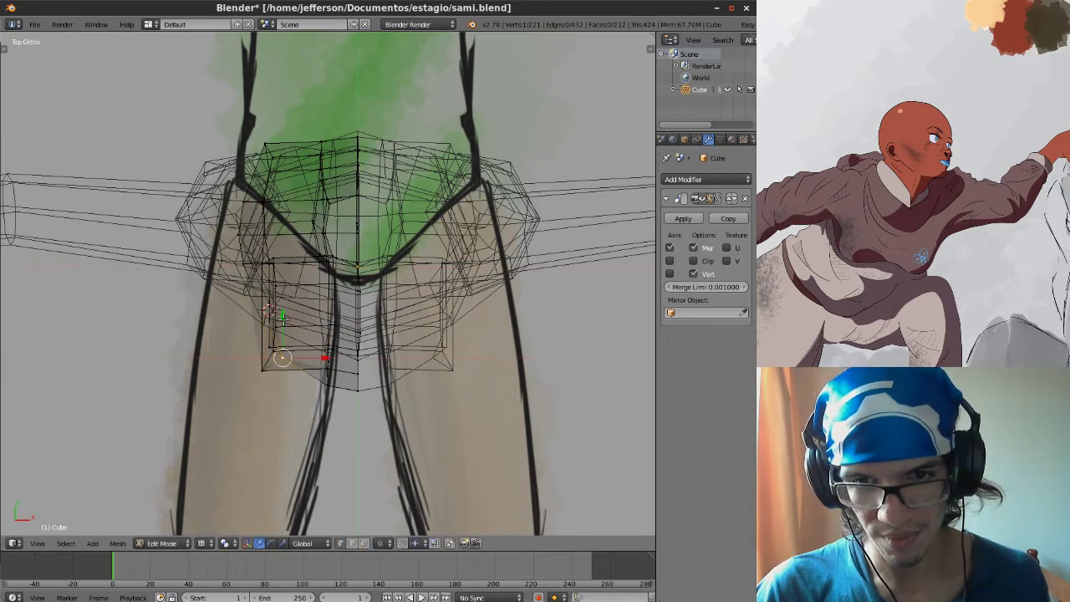
left_click_drag(283, 321, 308, 368)
Move the remaining front outer vertices at cheek height inward along X to round the side of the face.
right_click(263, 371)
left_click(308, 367)
middle_click_drag(307, 368, 289, 295)
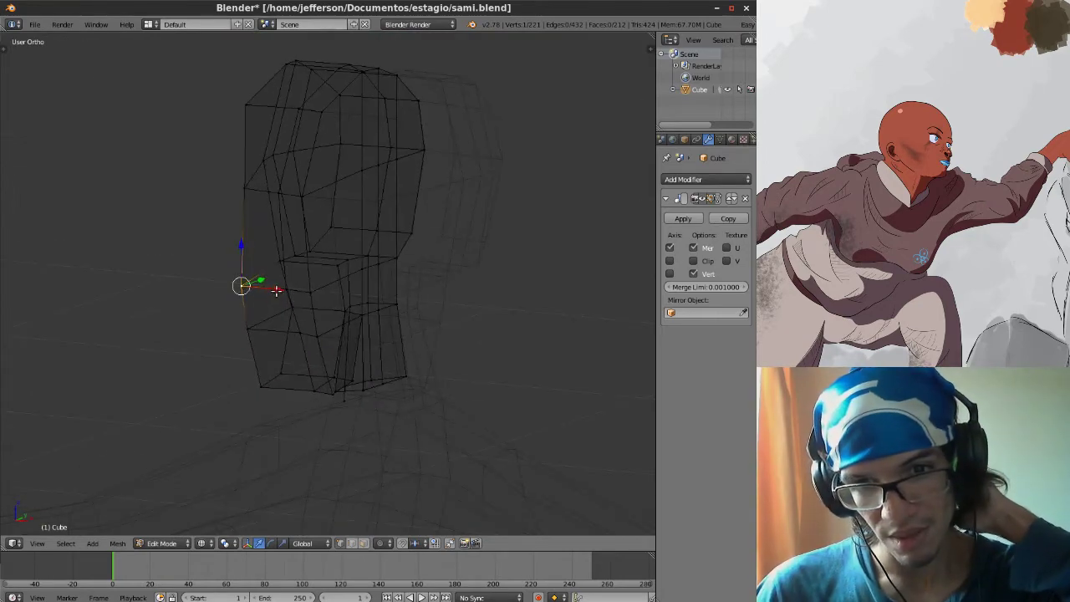
left_click_drag(277, 292, 290, 294)
middle_click_drag(314, 274, 275, 309)
left_click_drag(269, 280, 287, 294)
right_click(244, 309)
left_click(287, 294)
Pull the lower outer jaw vertices inward along X and shift the bottom one back along Y to taper the jaw.
middle_click_drag(287, 294, 321, 320)
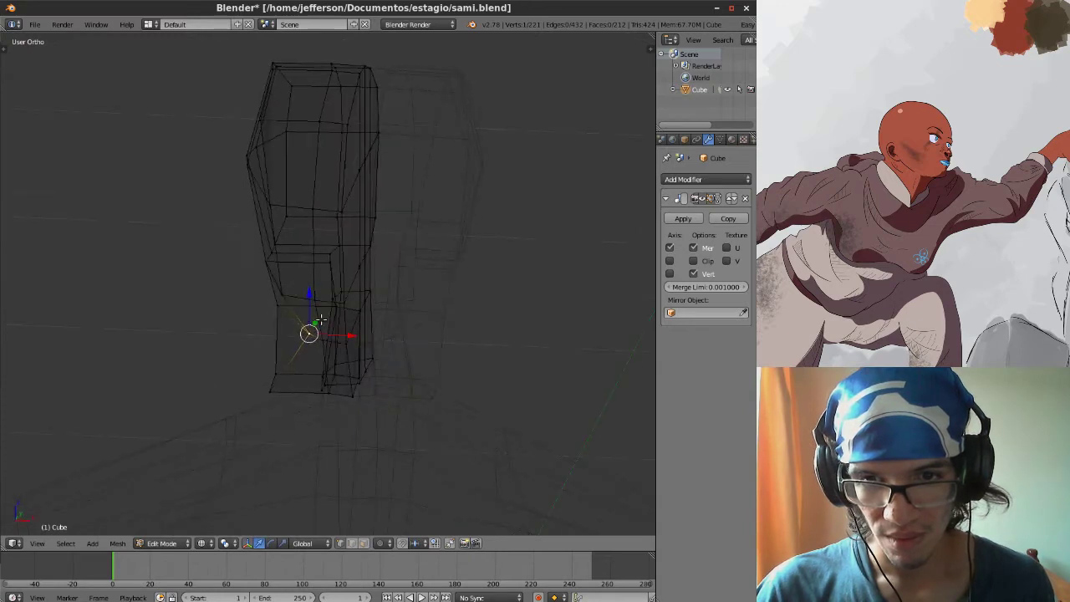
left_click_drag(345, 334, 340, 336)
right_click(274, 390)
middle_click_drag(276, 394, 325, 399)
key("g")
left_click(371, 387)
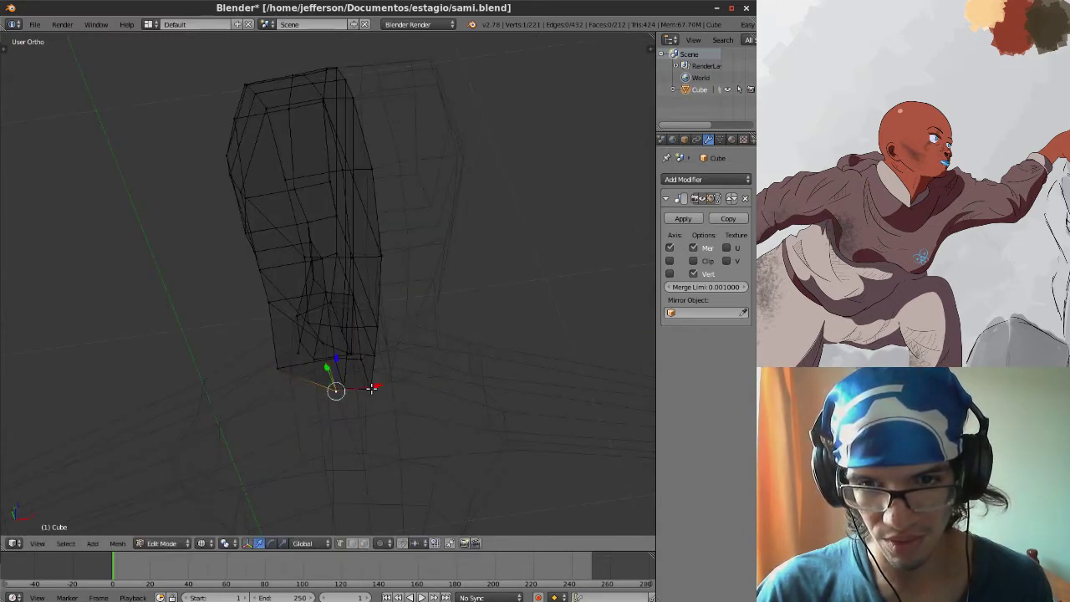
left_click_drag(327, 369, 323, 359)
Adjust the outer front vertex at mouth level along X to meet the drawn cheek outline in front view.
middle_click_drag(377, 361, 364, 334)
right_click(312, 334)
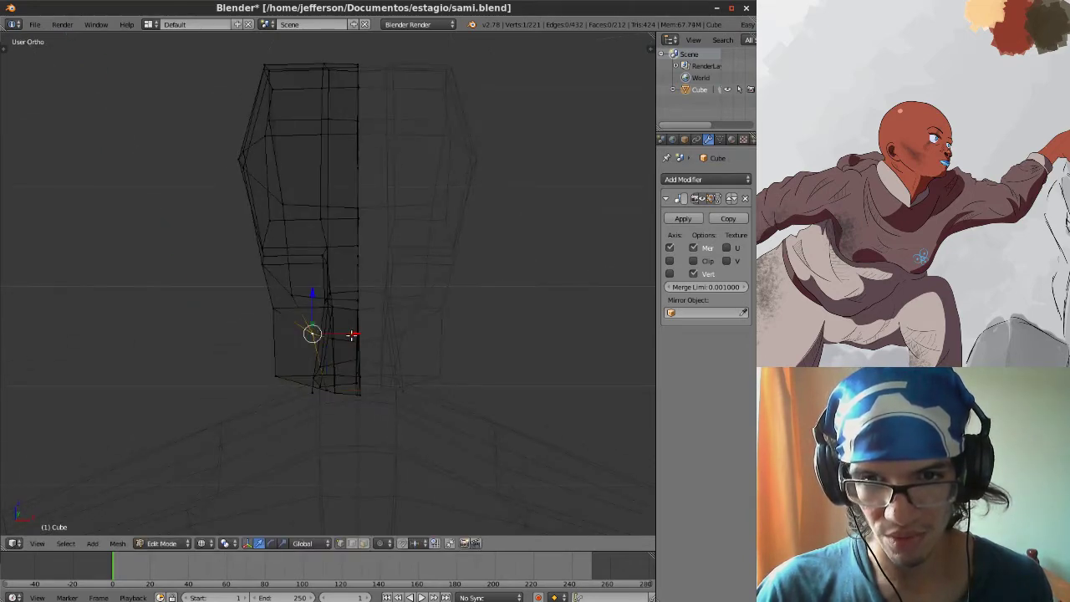
left_click_drag(353, 334, 349, 332)
left_click(348, 333)
key("KP_1")
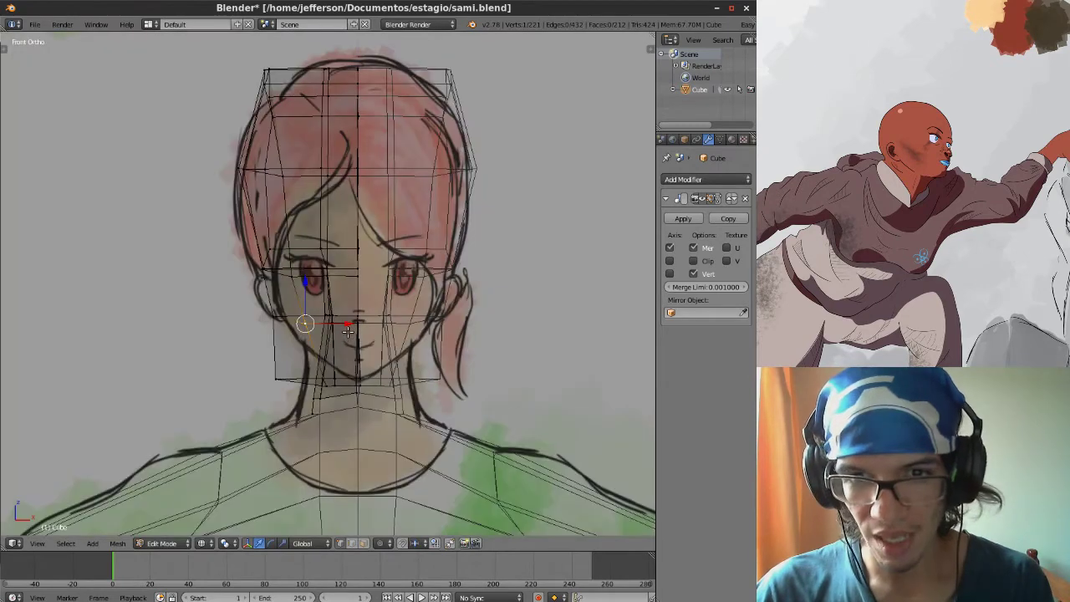
key("g")
key("x")
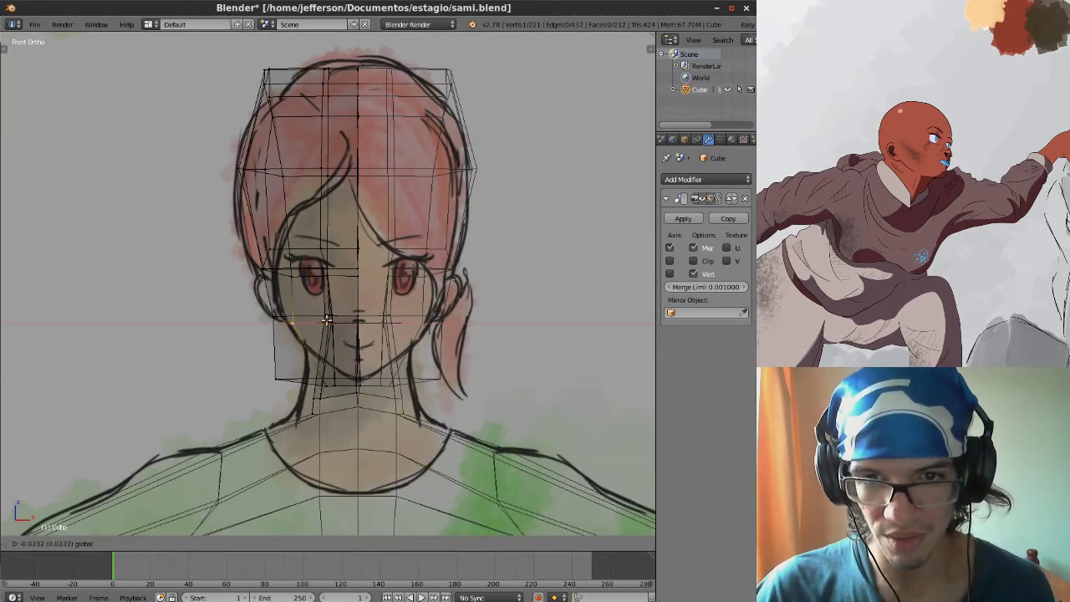
left_click_drag(327, 320, 296, 302)
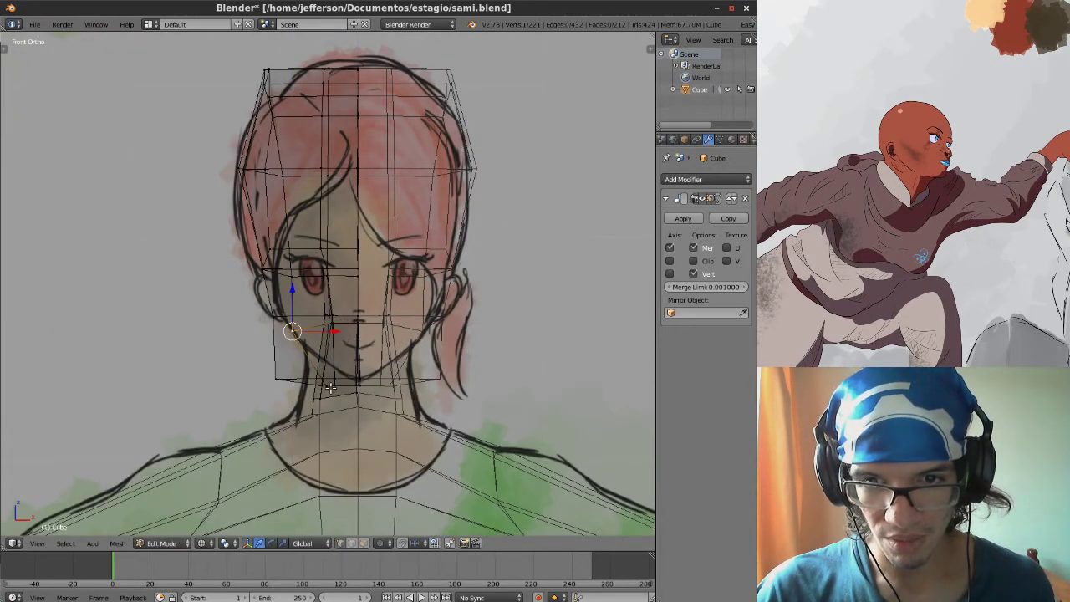
Raise the lower front jaw vertices and the chin's center vertex along Z to follow the drawn chin line.
key("g")
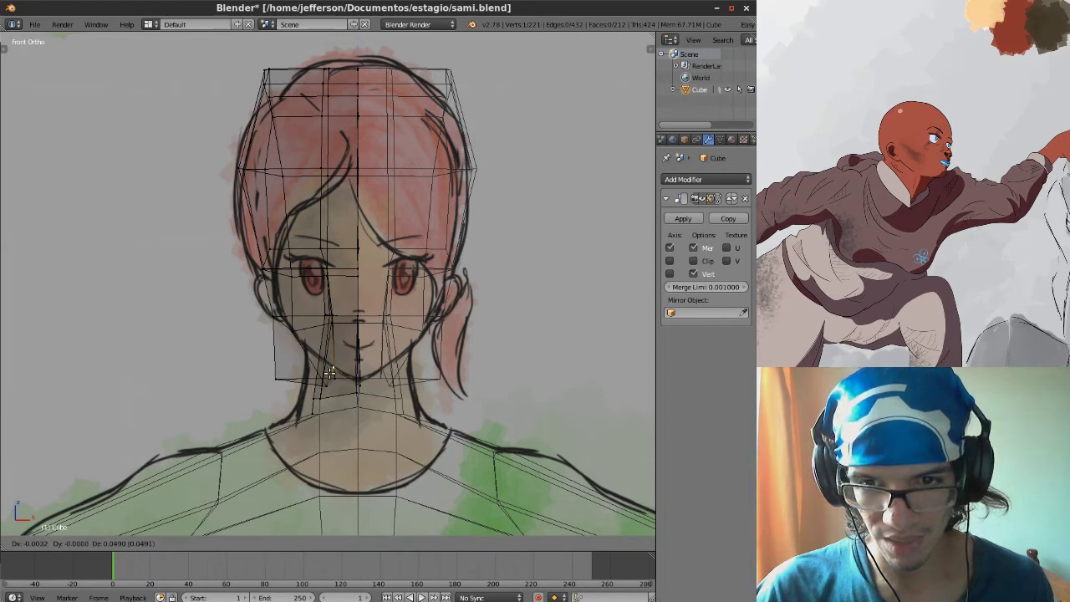
left_click(376, 361)
middle_click_drag(376, 359, 355, 341)
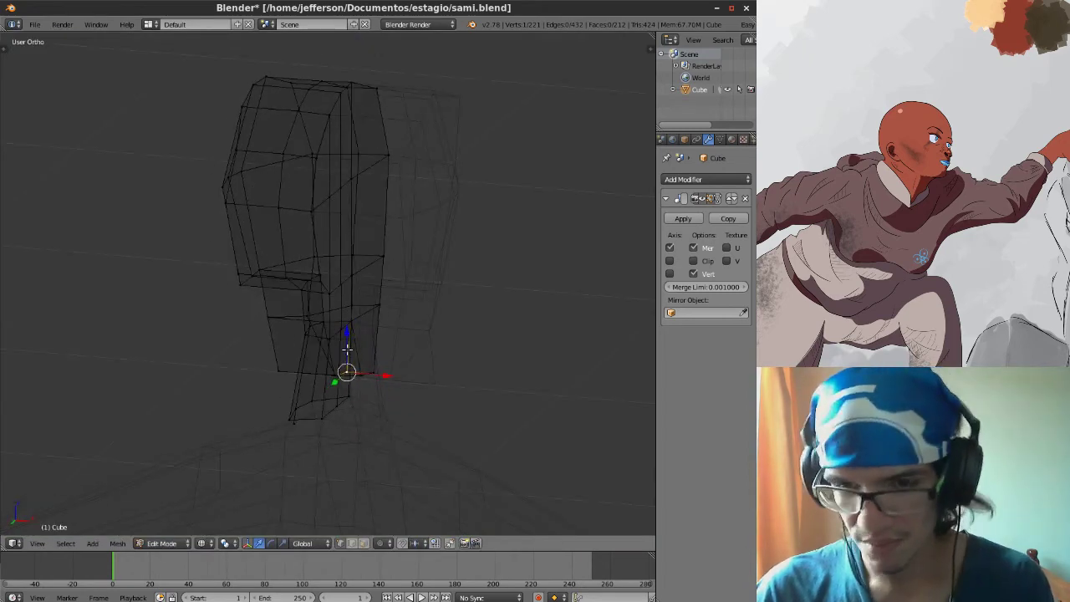
key("KP_1")
left_click_drag(335, 346, 337, 335)
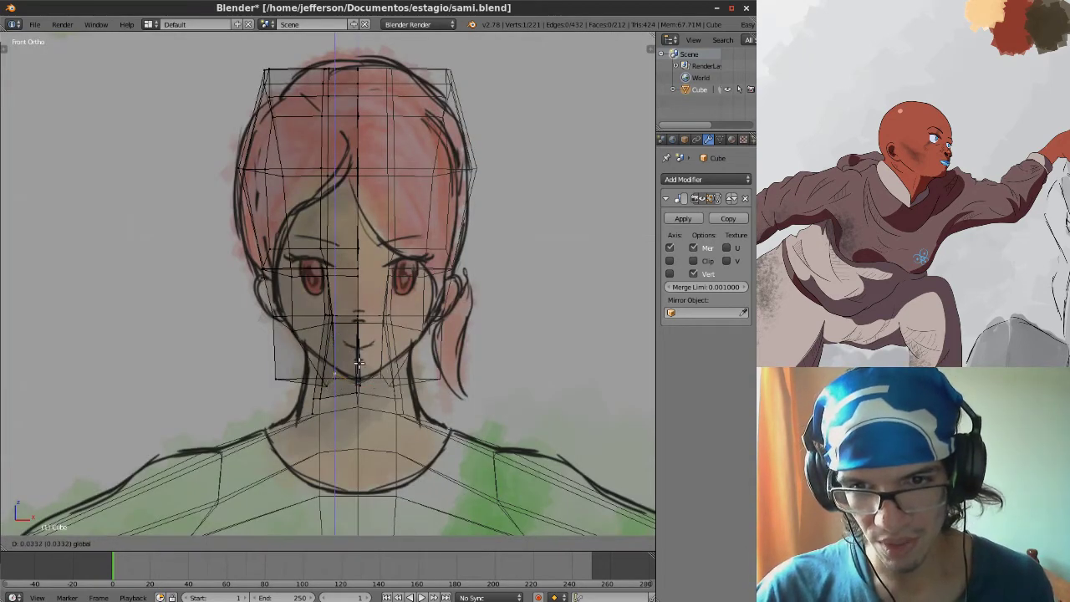
left_click(359, 362)
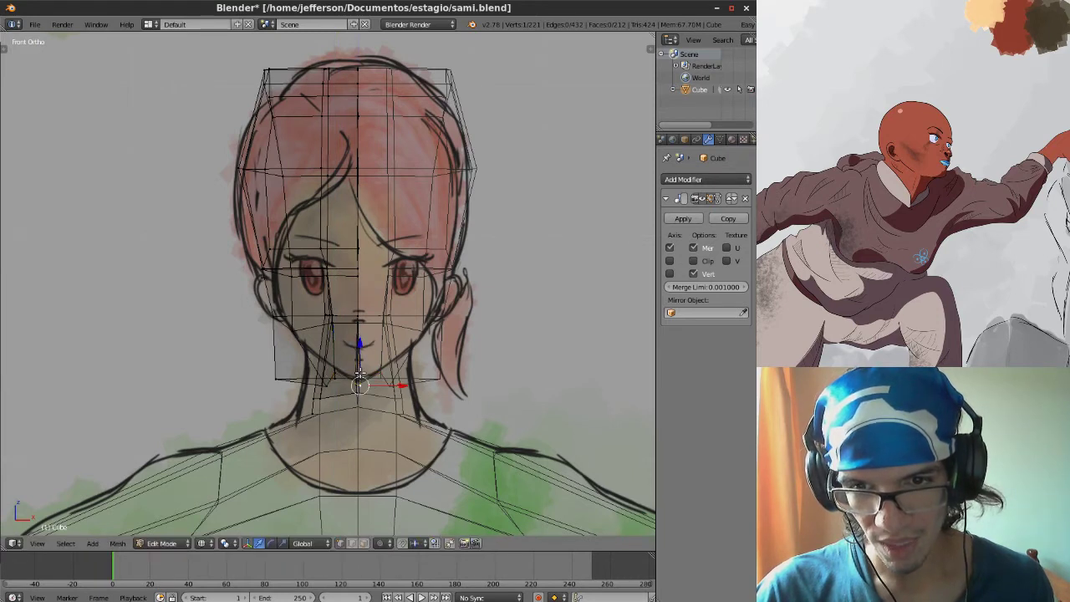
left_click_drag(358, 355, 358, 351)
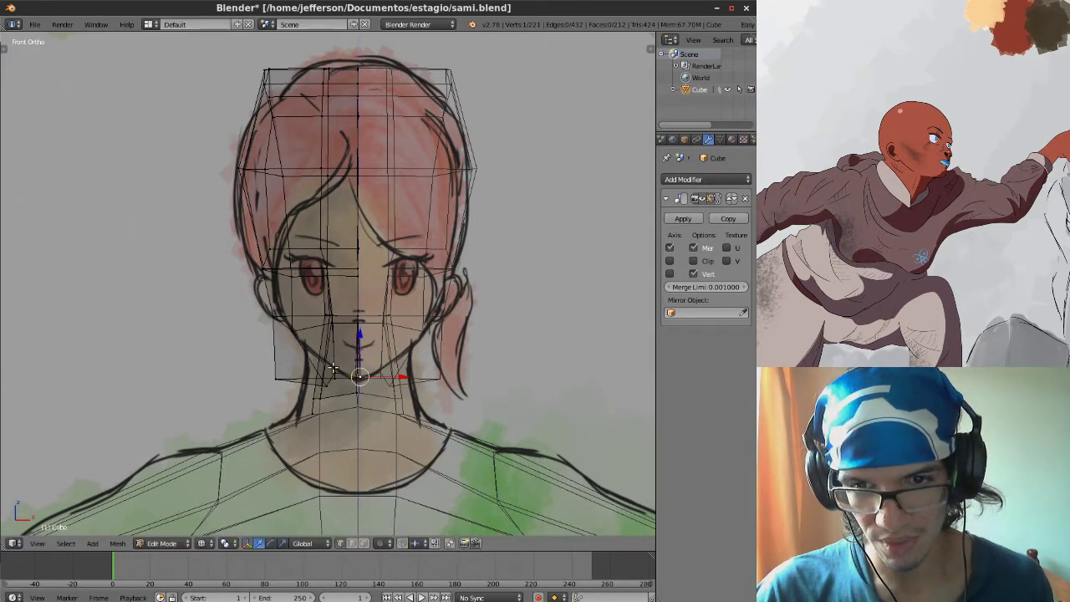
Raise the remaining vertices on the underside of the jaw along Z to match the drawn jawline.
middle_click_drag(331, 375, 331, 384, "shift")
right_click(326, 395)
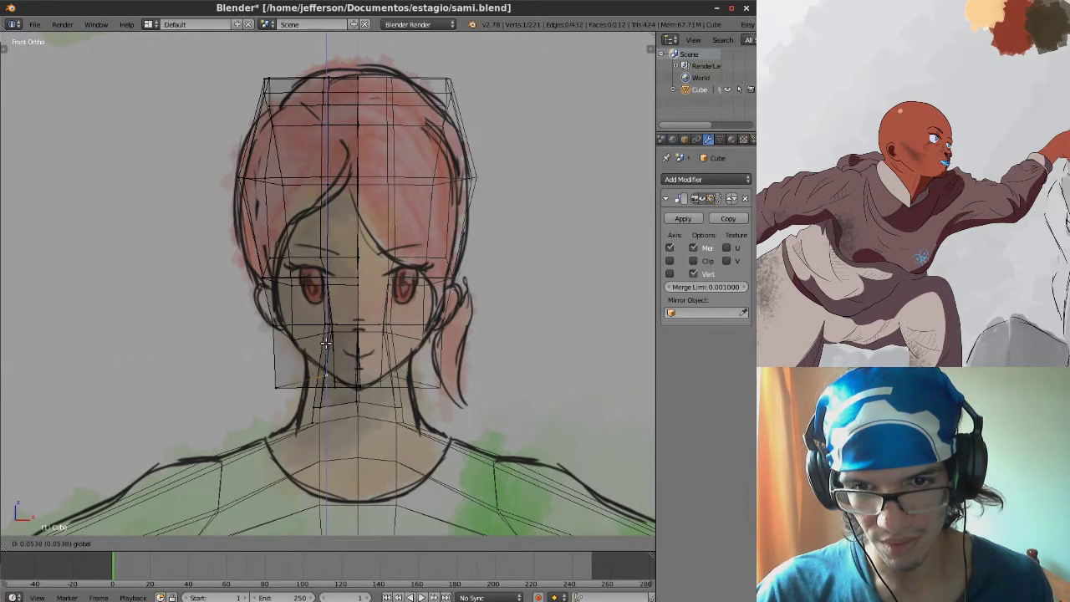
left_click(334, 386)
mouse_move(335, 359)
left_mouse_down()
mouse_move(335, 345)
mouse_move(276, 347)
mouse_move(276, 321)
mouse_move(340, 344)
left_mouse_up()
left_click(334, 349)
Move the rear jaw corner and the outer vertices beside the ear onto the drawn face outline in front view.
right_click(276, 386)
left_click(288, 350)
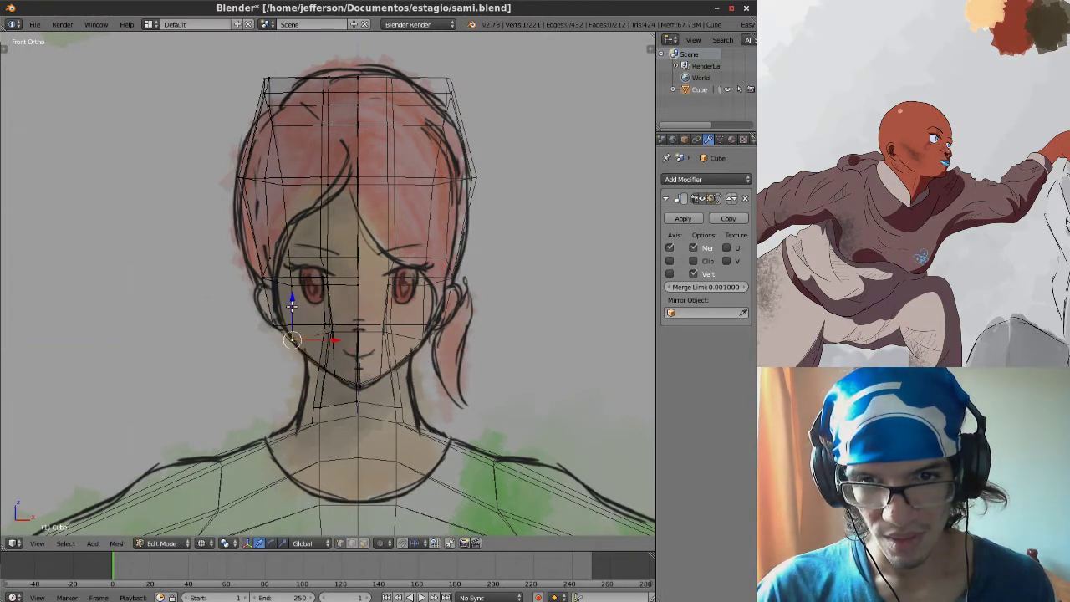
left_click_drag(294, 307, 294, 291)
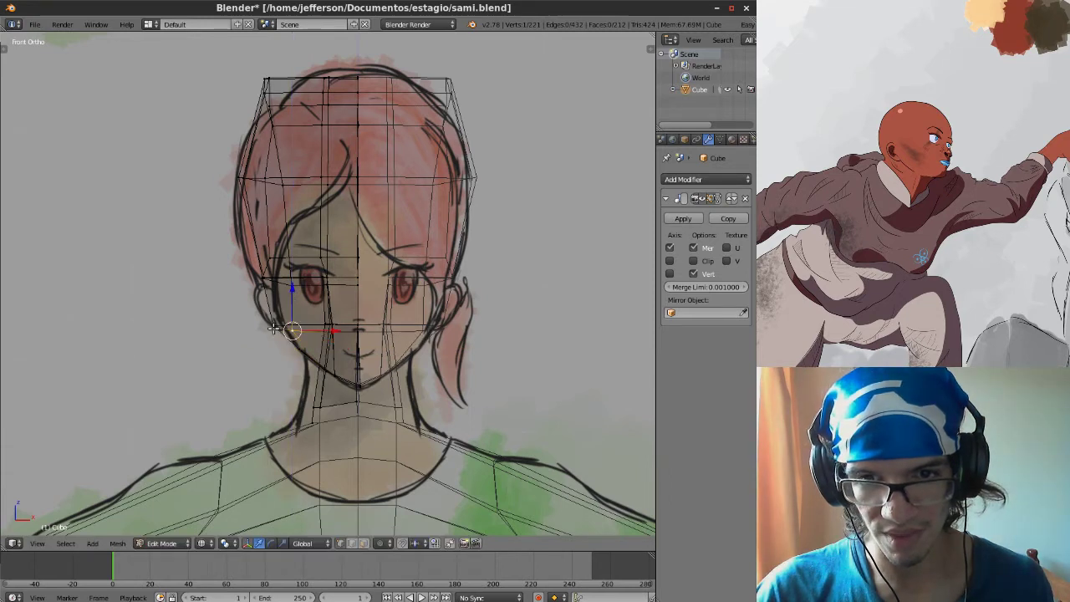
right_click_drag(272, 324, 276, 320)
left_click_drag(280, 324, 280, 322)
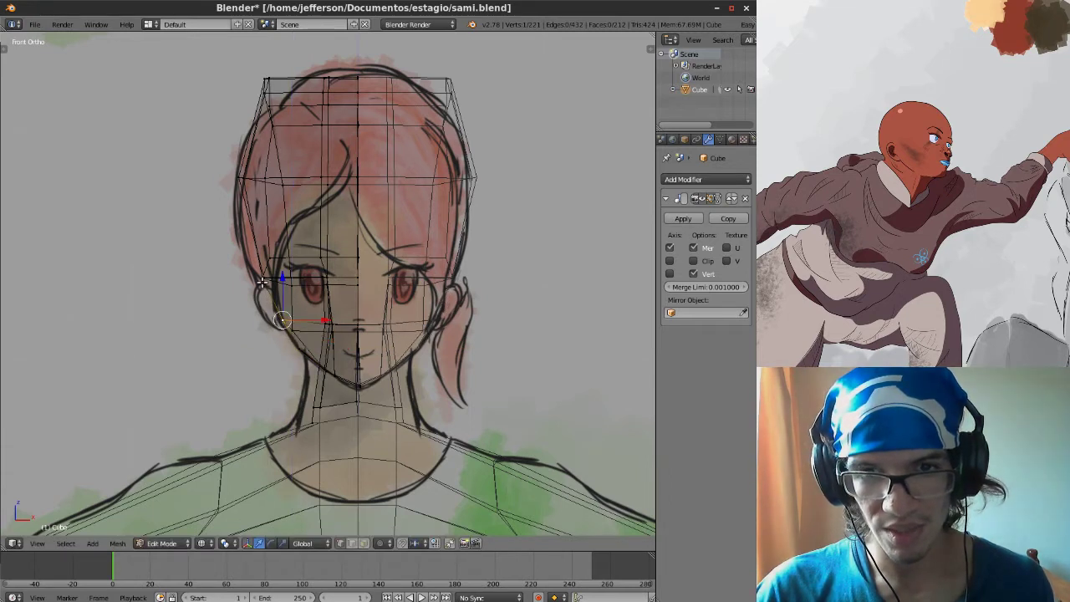
mouse_move(262, 280)
right_mouse_down()
mouse_move(279, 288)
mouse_move(294, 269)
right_mouse_up()
Move the outer front vertices of the forehead and upper head back along Y to round the face's front.
mouse_move(294, 269)
middle_mouse_down()
mouse_move(303, 301)
mouse_move(354, 351)
mouse_move(306, 339)
mouse_move(350, 318)
mouse_move(273, 330)
mouse_move(298, 318)
mouse_move(410, 315)
mouse_move(421, 325)
mouse_move(449, 294)
mouse_move(456, 301)
mouse_move(361, 321)
mouse_move(348, 364)
middle_mouse_up()
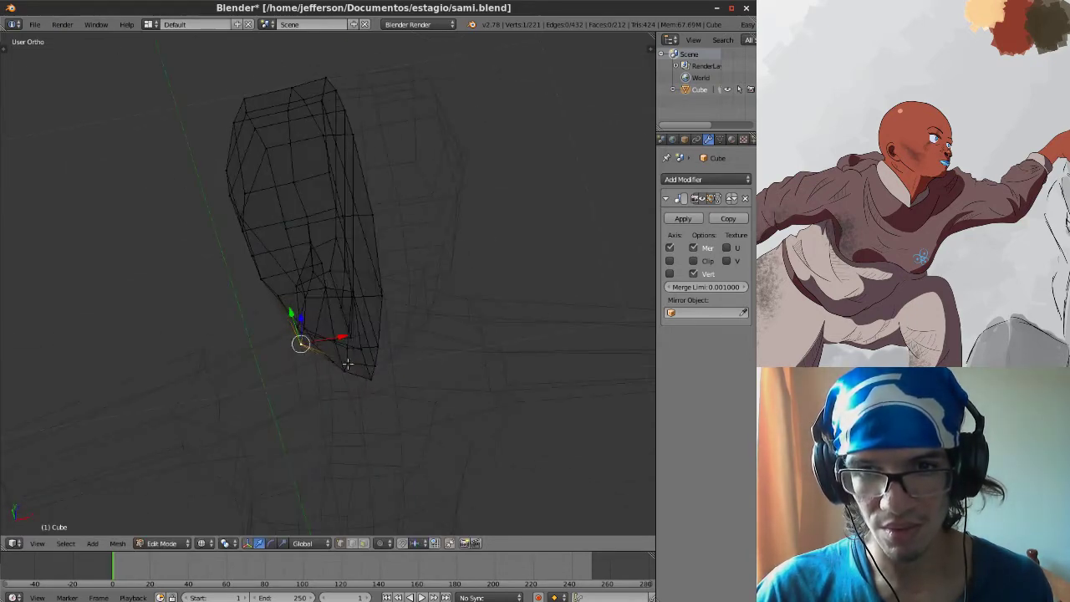
middle_click_drag(351, 298, 255, 251)
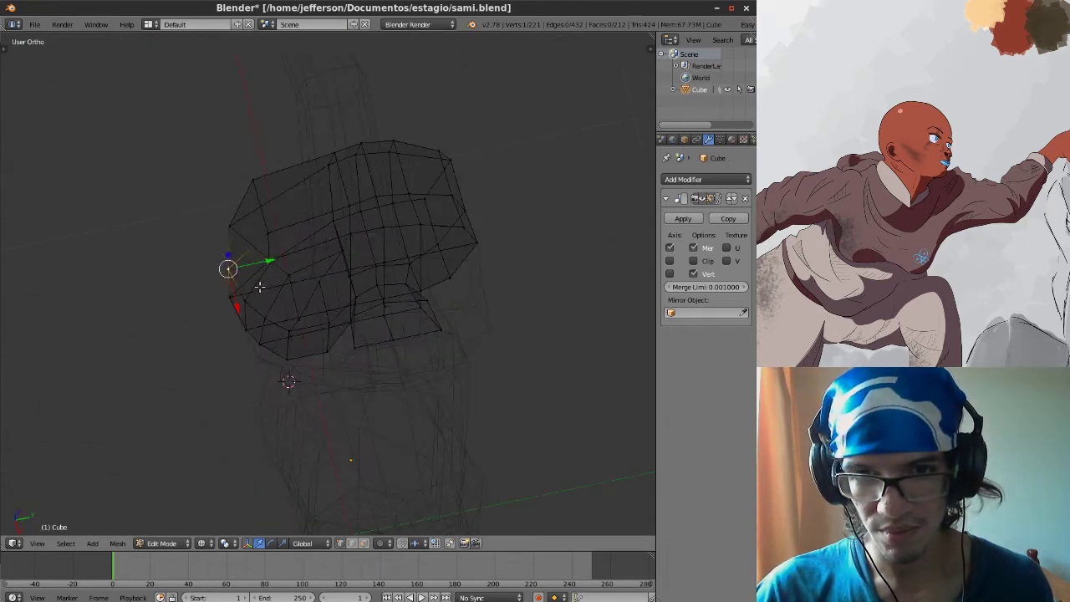
right_click(238, 235)
left_click_drag(269, 219, 279, 217)
left_click_drag(287, 172, 301, 172)
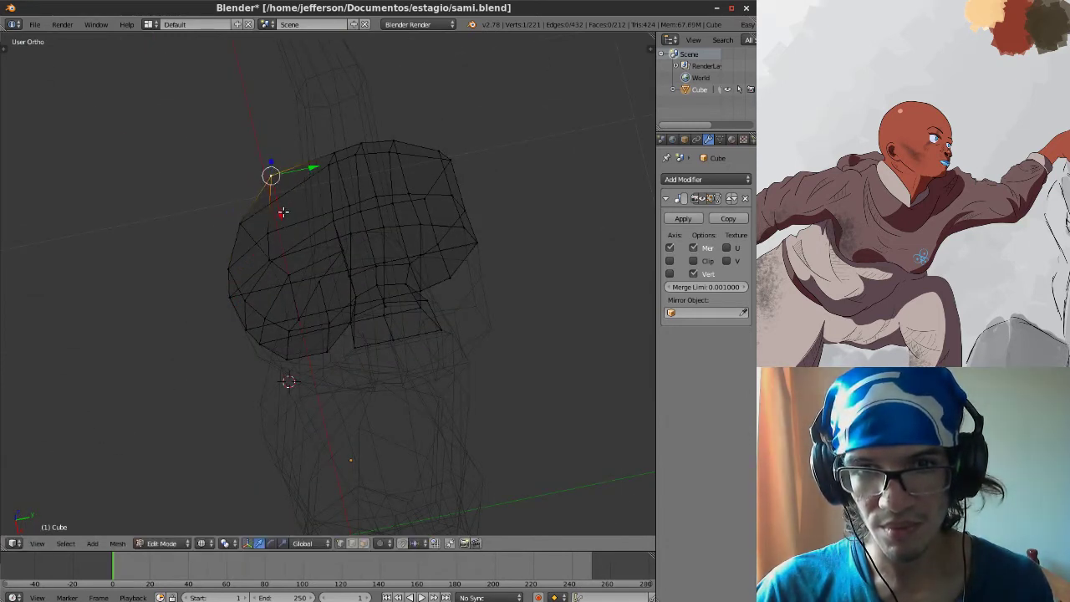
In front view, reposition the head's widest outer side vertex at mid-forehead height on the drawn hair outline.
mouse_move(283, 212)
middle_mouse_down()
mouse_move(371, 270)
mouse_move(363, 289)
mouse_move(355, 232)
mouse_move(409, 200)
mouse_move(398, 204)
middle_mouse_up()
key("KP_1")
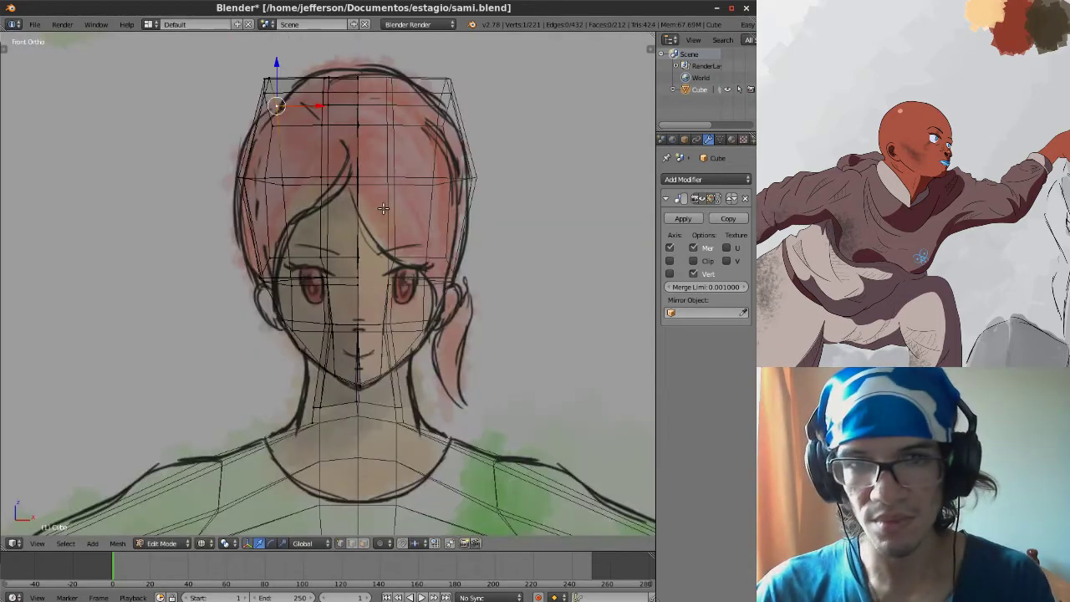
key("g")
left_click(239, 181)
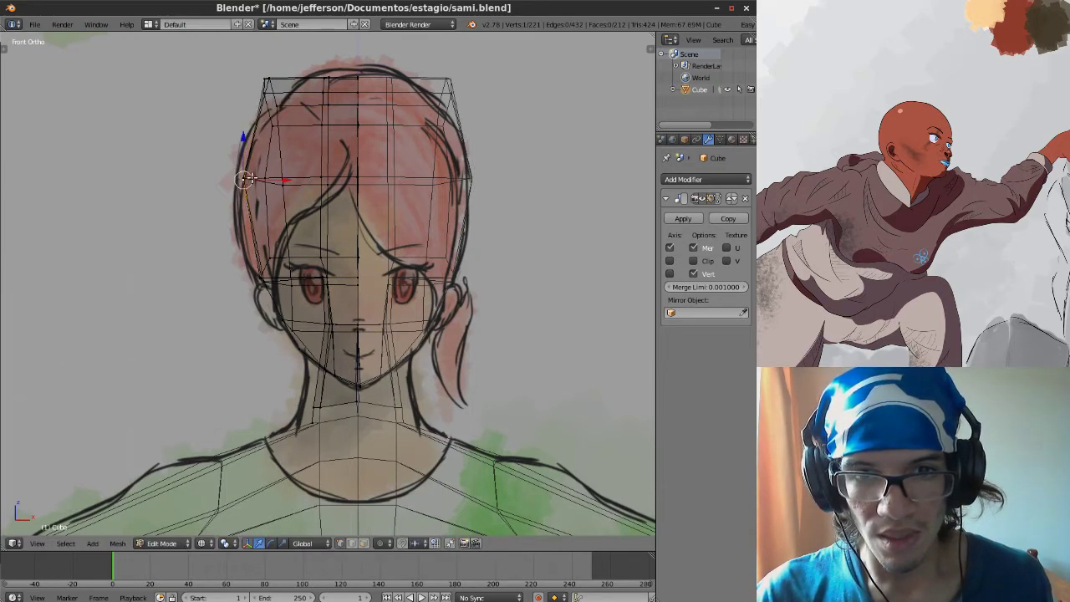
key("g")
left_click(234, 186)
Reposition the inner forehead vertex and raise the outer vertex at eye level to align the side edge loops.
right_click(278, 188)
key("g")
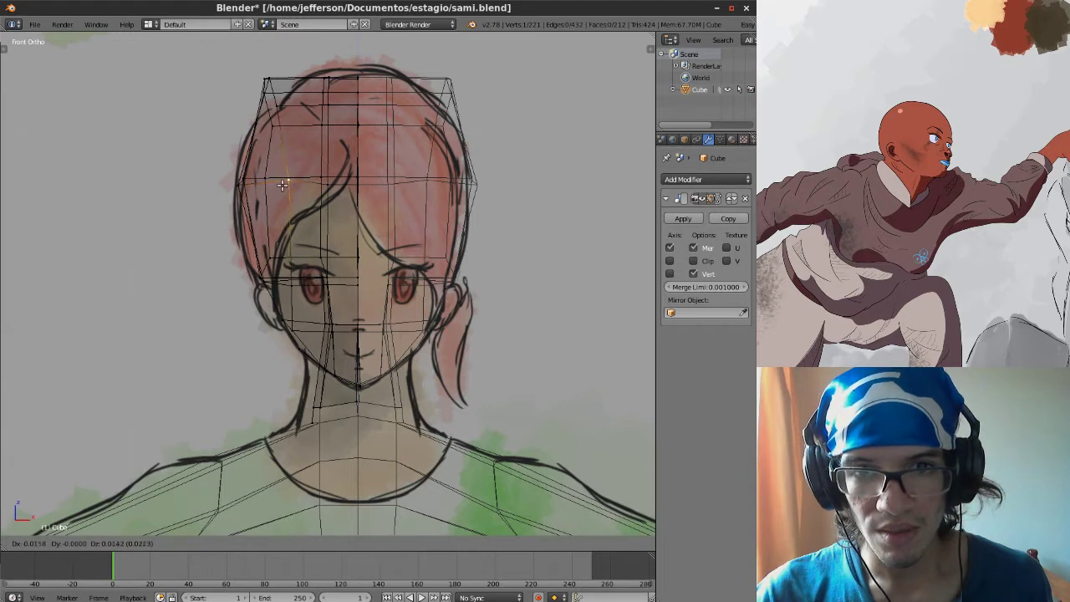
left_click(273, 183)
key("g")
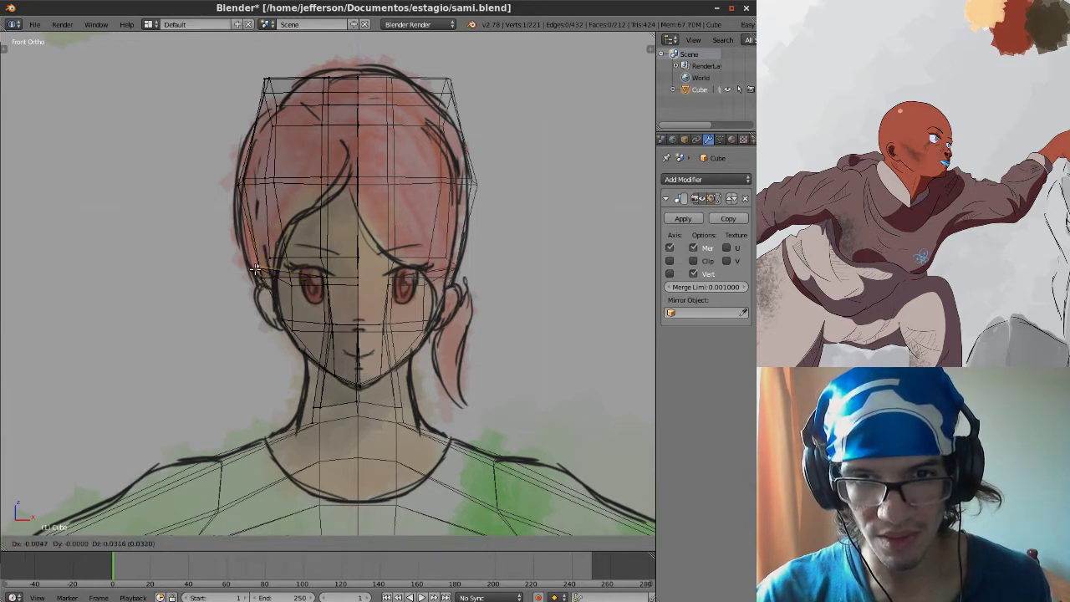
left_click(260, 268)
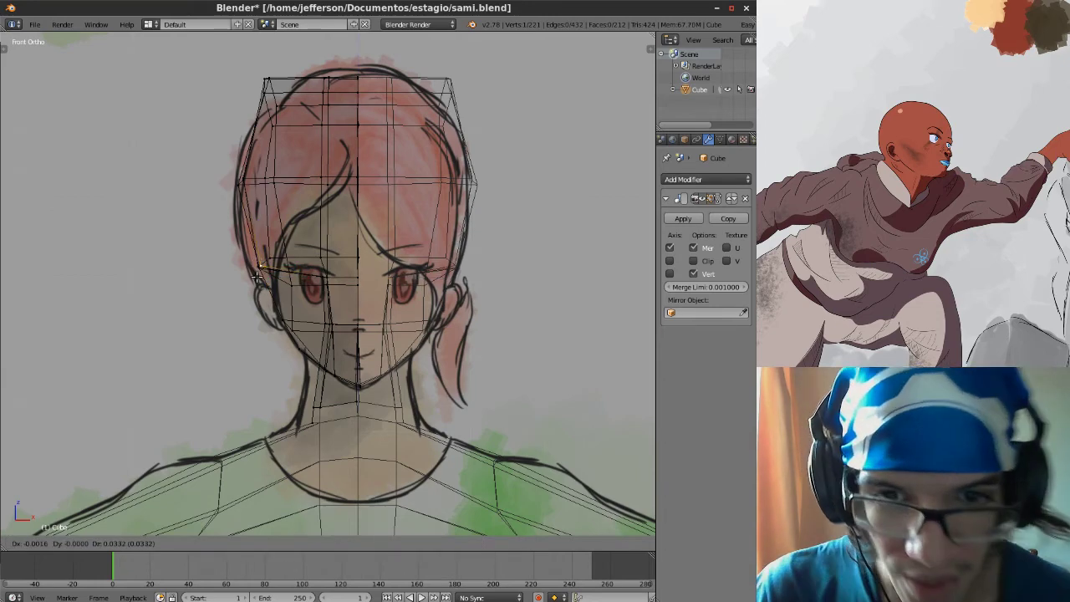
Adjust the side vertices at the back of the head along X to smooth its rear curve.
middle_click_drag(272, 292, 416, 190)
mouse_move(399, 185)
left_mouse_down()
mouse_move(382, 189)
mouse_move(406, 191)
left_mouse_up()
middle_click_drag(406, 192, 397, 244)
key("g")
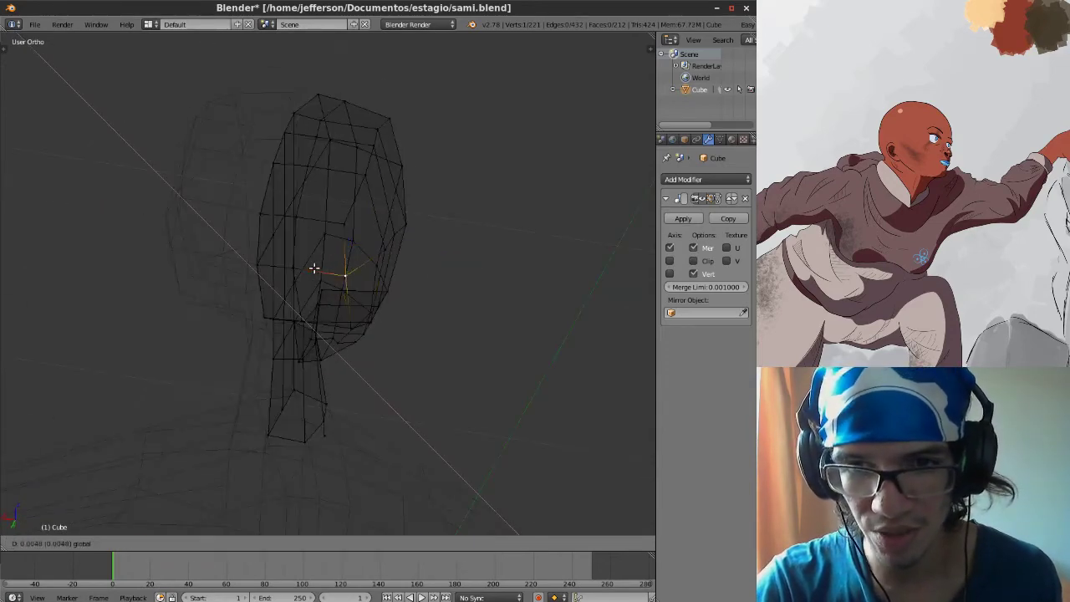
left_click(301, 267)
Nudge the protruding outer side vertices between cheek and temple inward to smooth the head's side contour.
middle_click_drag(367, 293, 235, 283)
key("g")
left_click(263, 290)
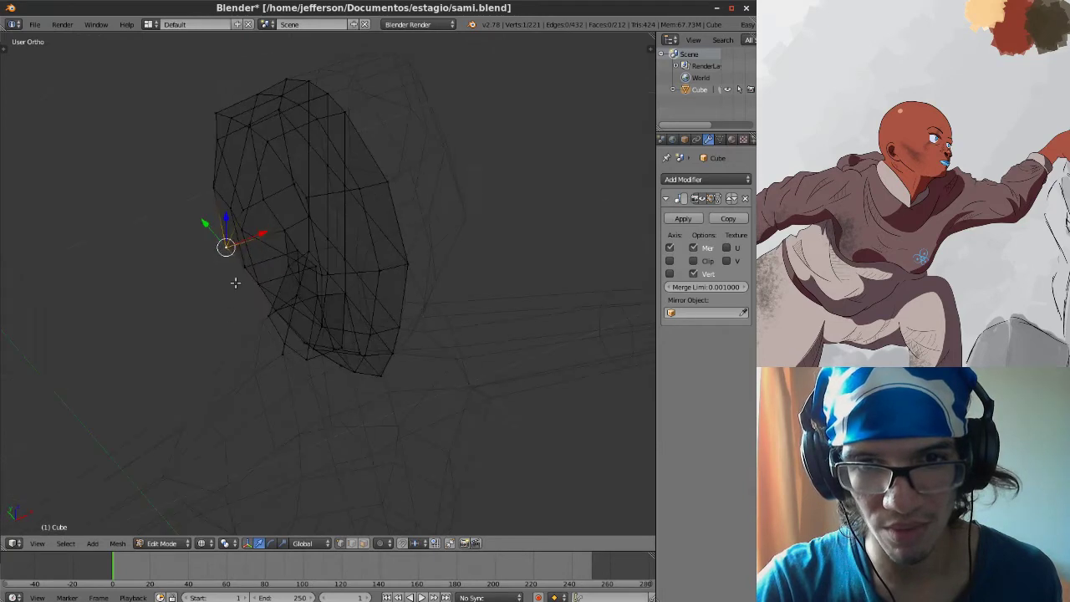
key("g")
left_click(266, 234)
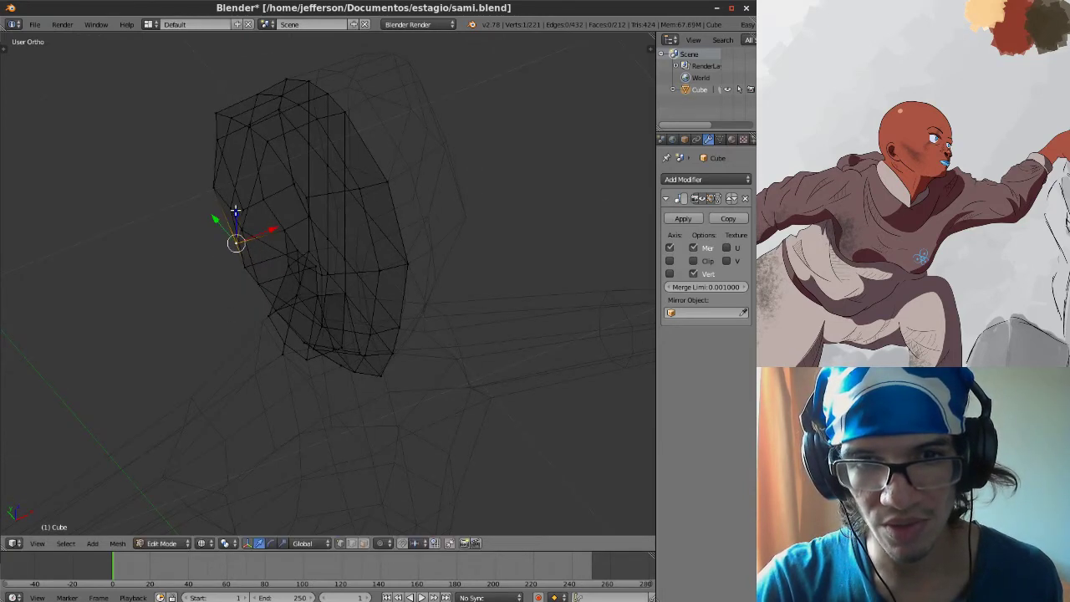
key("g")
left_click_drag(258, 201, 259, 201)
right_click(216, 187)
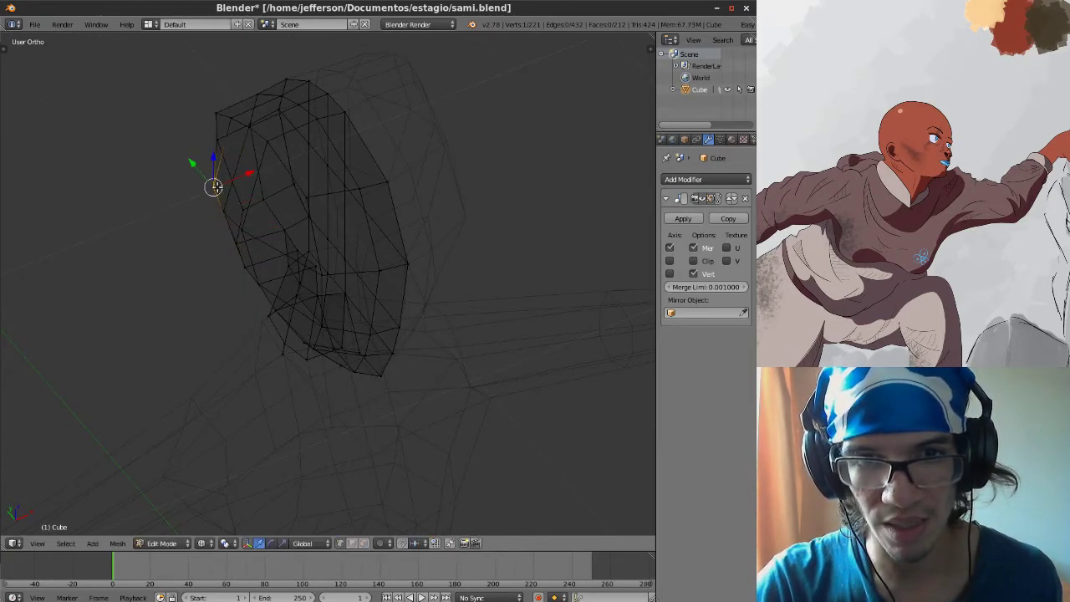
key("g")
left_click(248, 172)
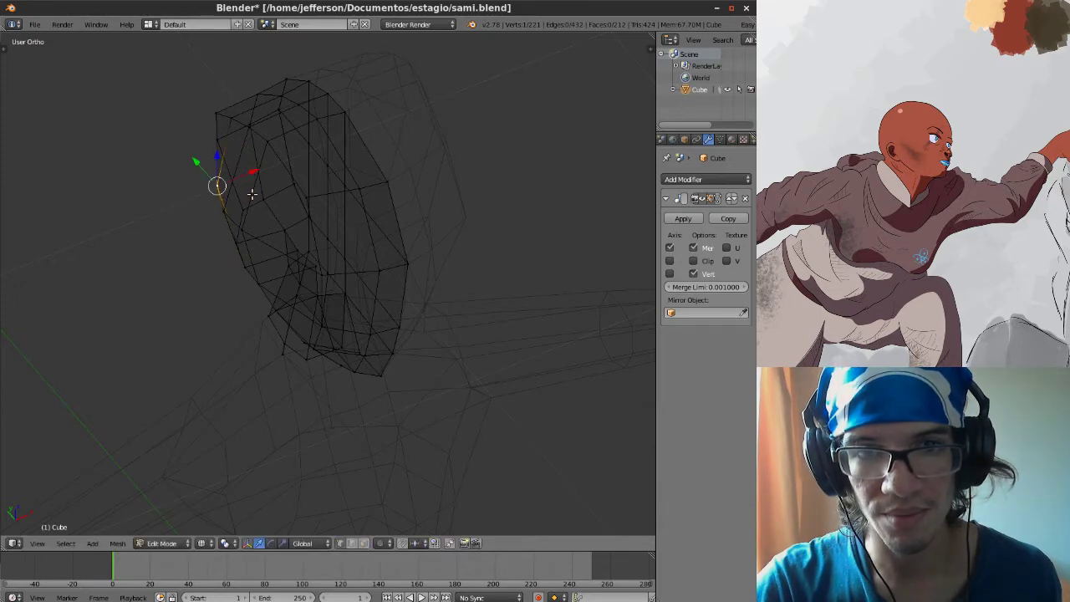
Move the two topmost outer vertices at the back of the head inward along X to round the crown.
middle_click_drag(251, 191, 392, 128)
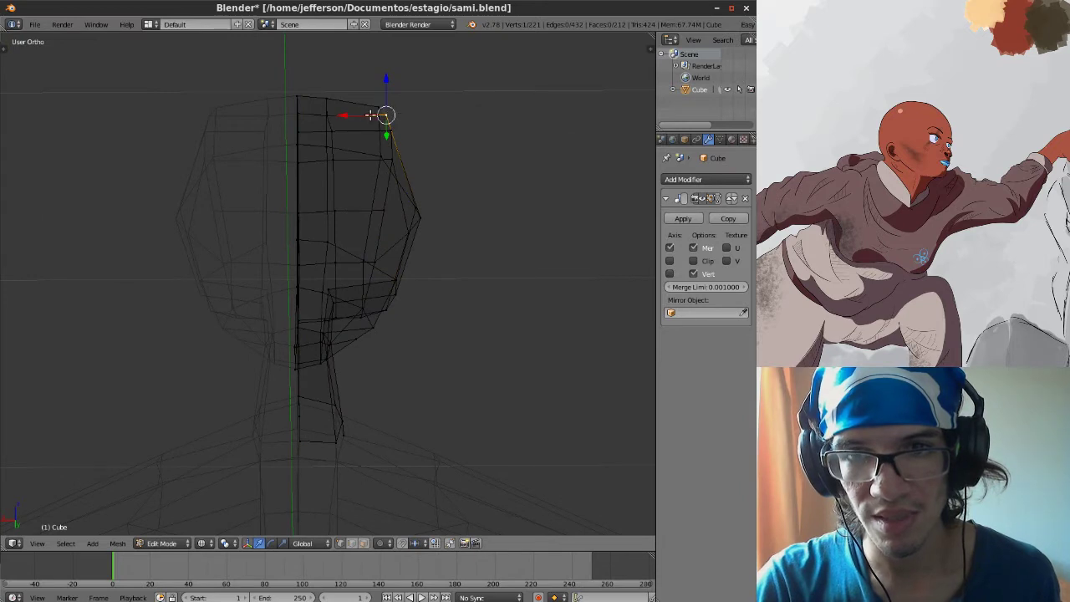
key("g")
key("x")
left_click(370, 109)
key("g")
key("x")
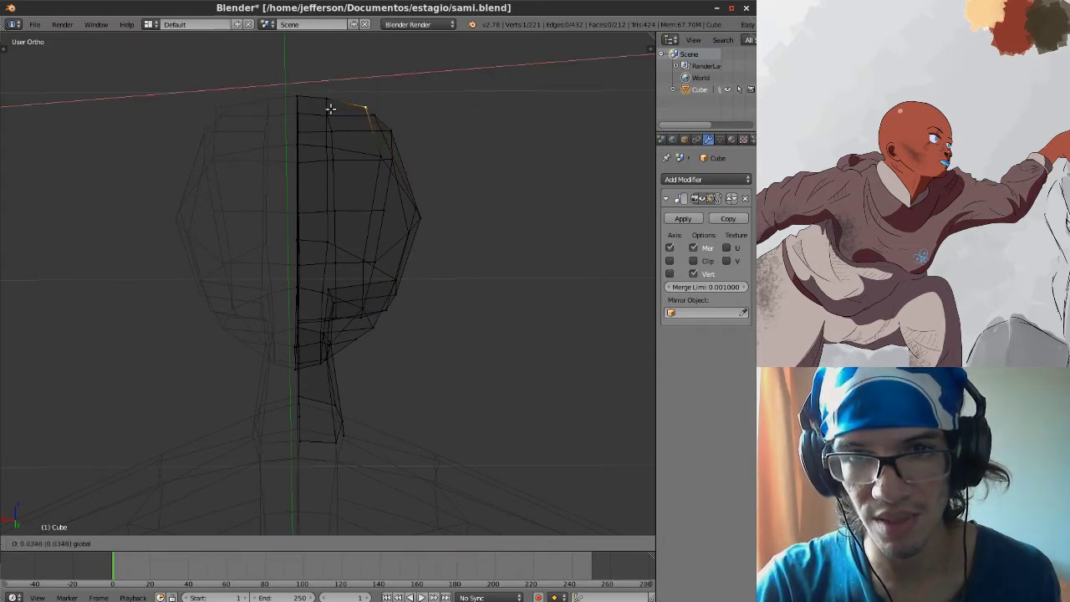
left_click(323, 112)
Shift the two outer vertices just below the crown inward along X to smooth the upper rear contour.
right_click(390, 131)
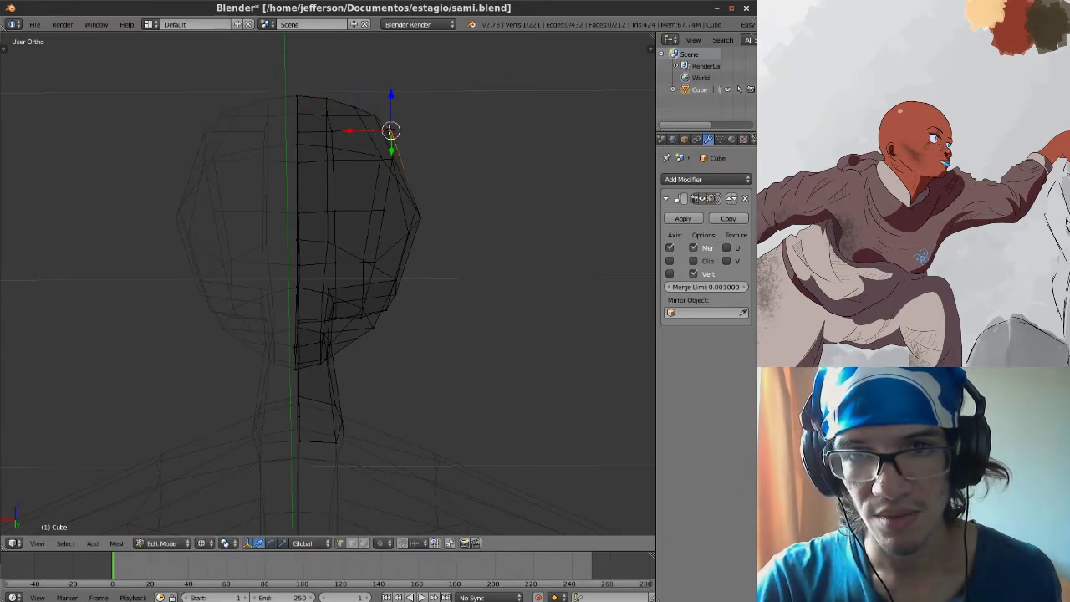
key("g")
key("x")
left_click(353, 125)
right_click(391, 159)
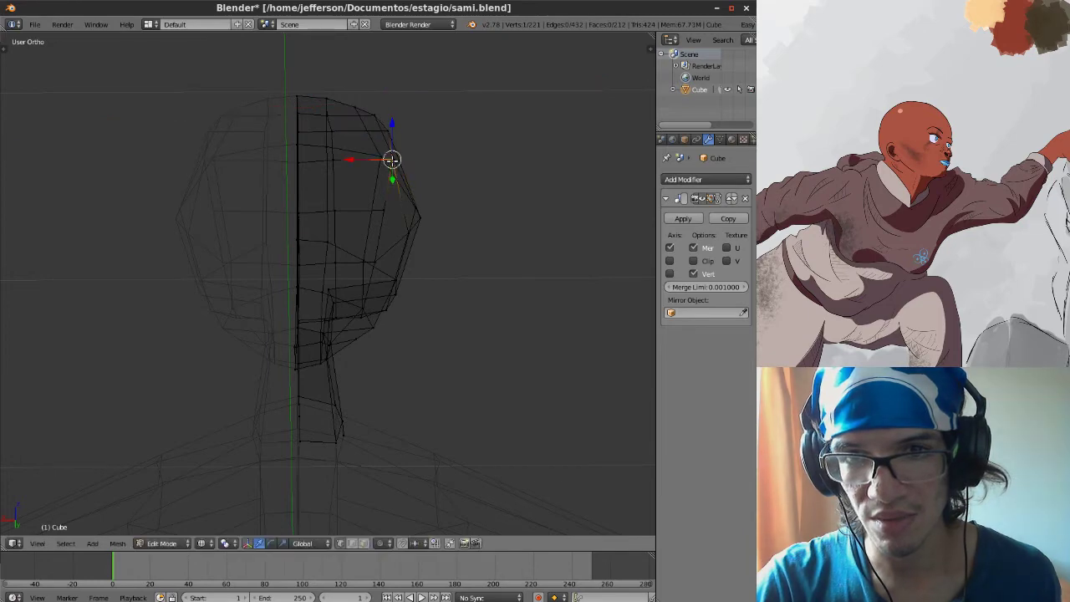
key("g")
key("x")
left_click(344, 158)
Adjust the rear vertices at mid-head height and just above the neck along X to round the back of the head.
right_click(382, 210)
key("g")
key("x")
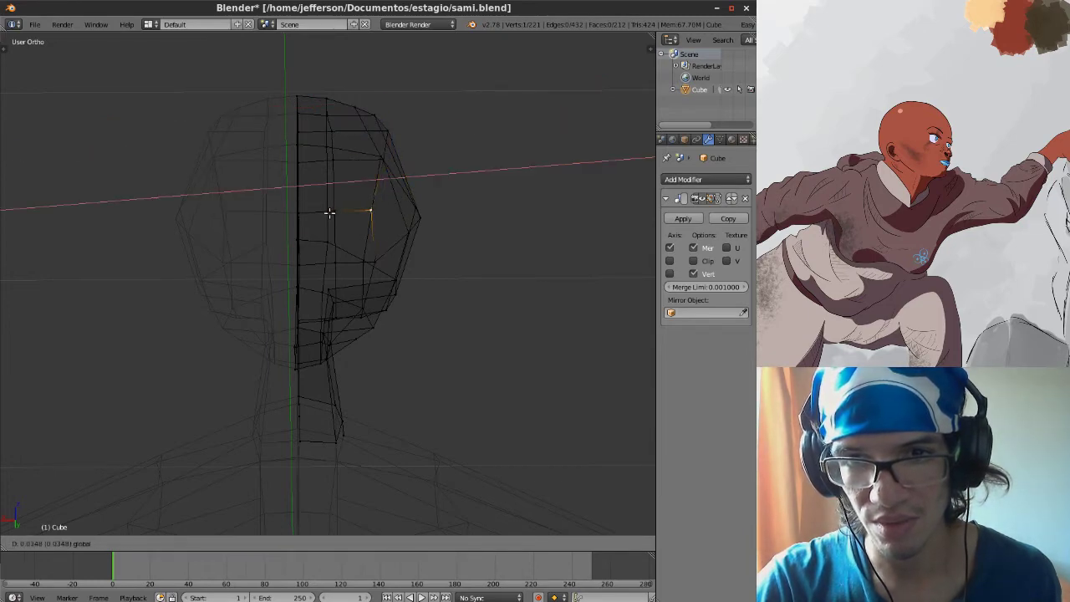
left_click(332, 213)
middle_click_drag(382, 270, 190, 302)
key("g")
key("x")
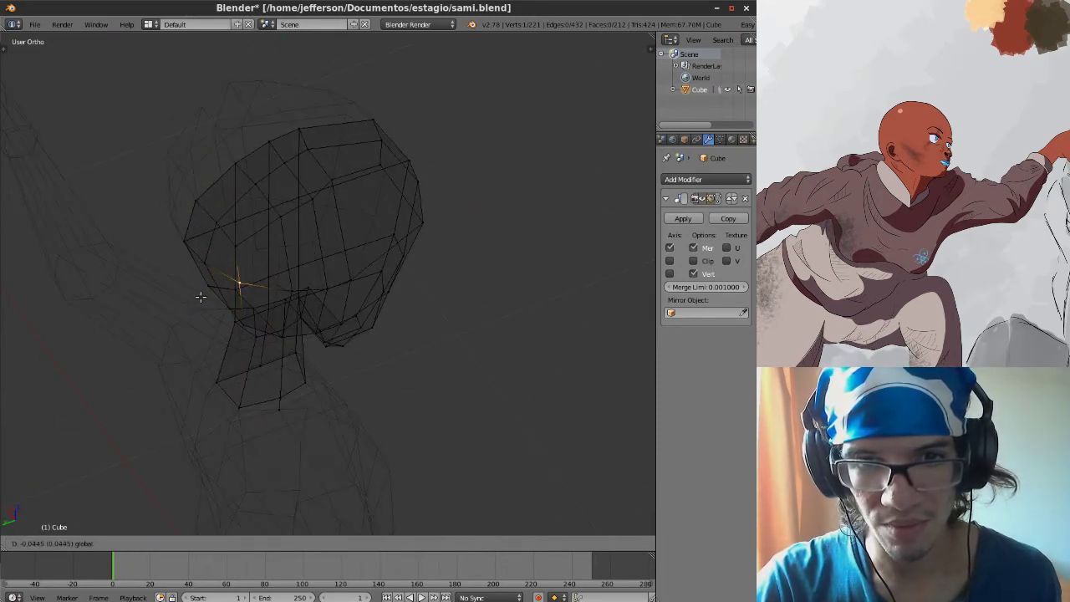
left_click_drag(203, 296, 202, 296)
Reposition the remaining outer vertices on the lower and upper back of the head to even out its curve.
middle_click_drag(204, 296, 337, 306)
left_click_drag(324, 309, 357, 295)
right_click(352, 285)
middle_click_drag(396, 260, 235, 181)
key("g")
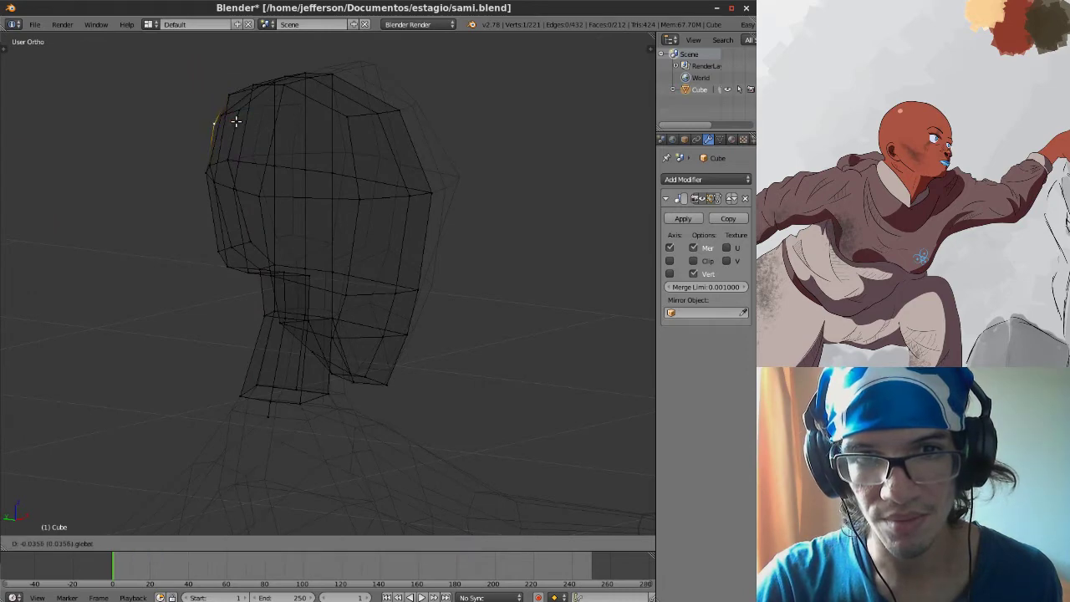
left_click(236, 122)
Switch to solid shading and raise the two central faces on top of the head along Z to round the crown.
middle_click_drag(284, 155, 342, 227)
key("z")
left_click(341, 295)
mouse_move(341, 295)
middle_mouse_down()
mouse_move(354, 277)
mouse_move(303, 327)
mouse_move(296, 351)
mouse_move(302, 289)
mouse_move(269, 136)
mouse_move(270, 265)
middle_mouse_up()
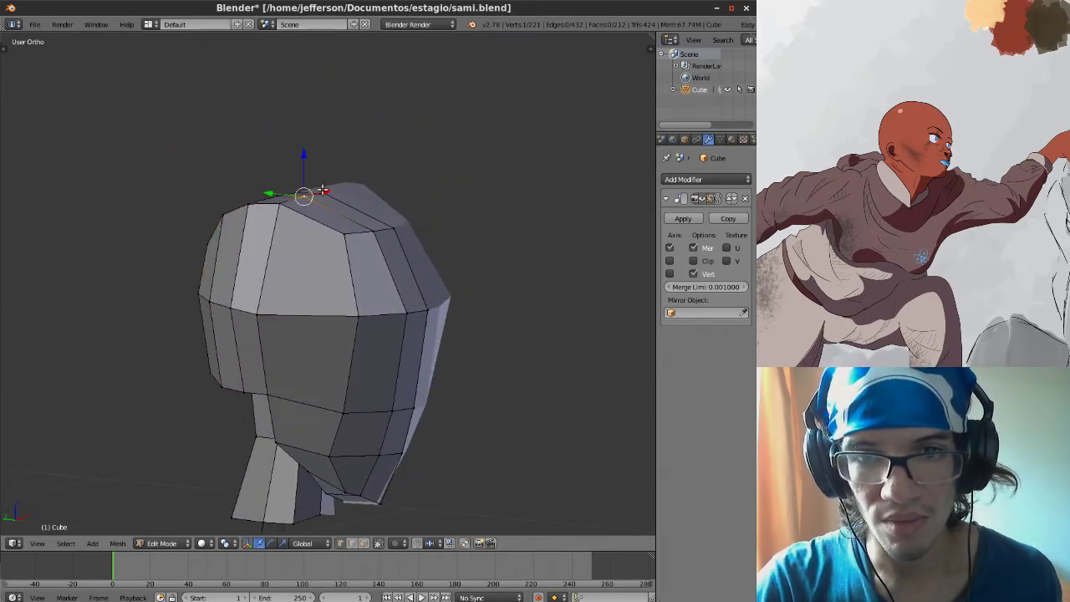
middle_click_drag(323, 191, 312, 213)
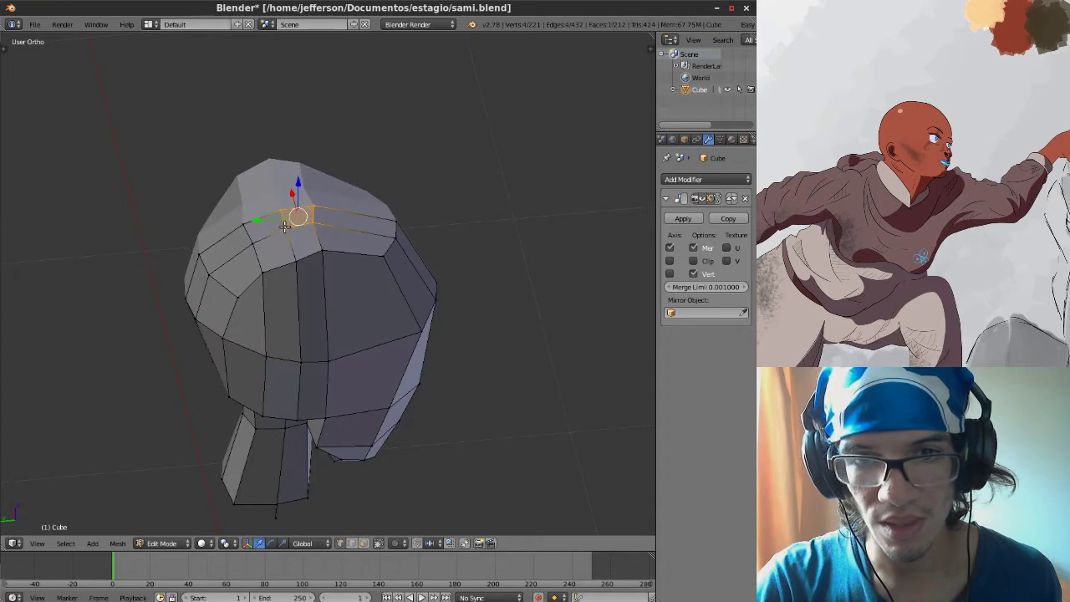
middle_click_drag(259, 242, 301, 171)
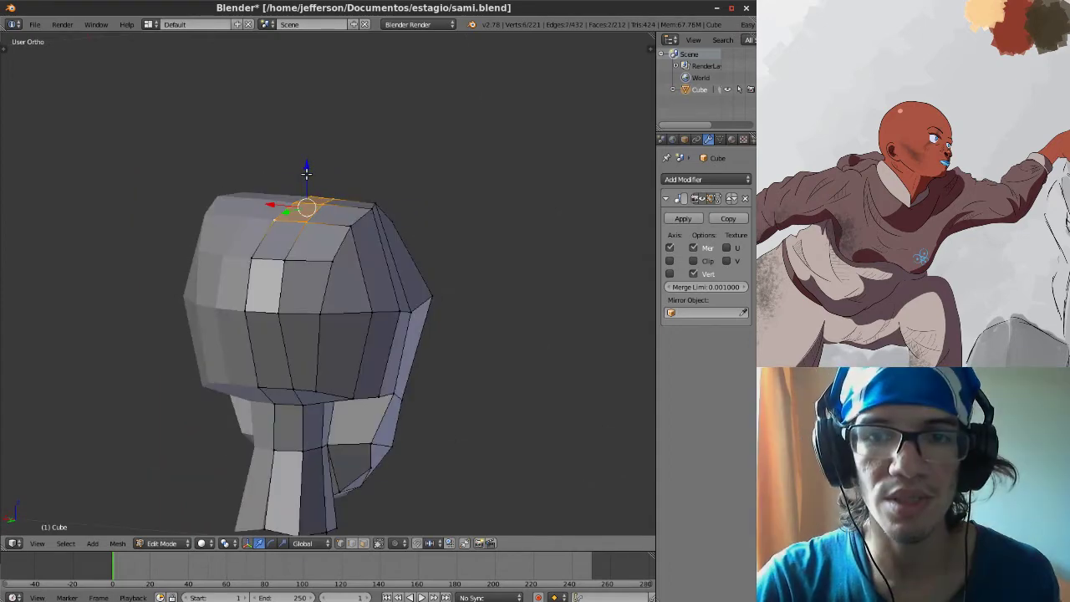
key("g")
key("z")
left_click(309, 159)
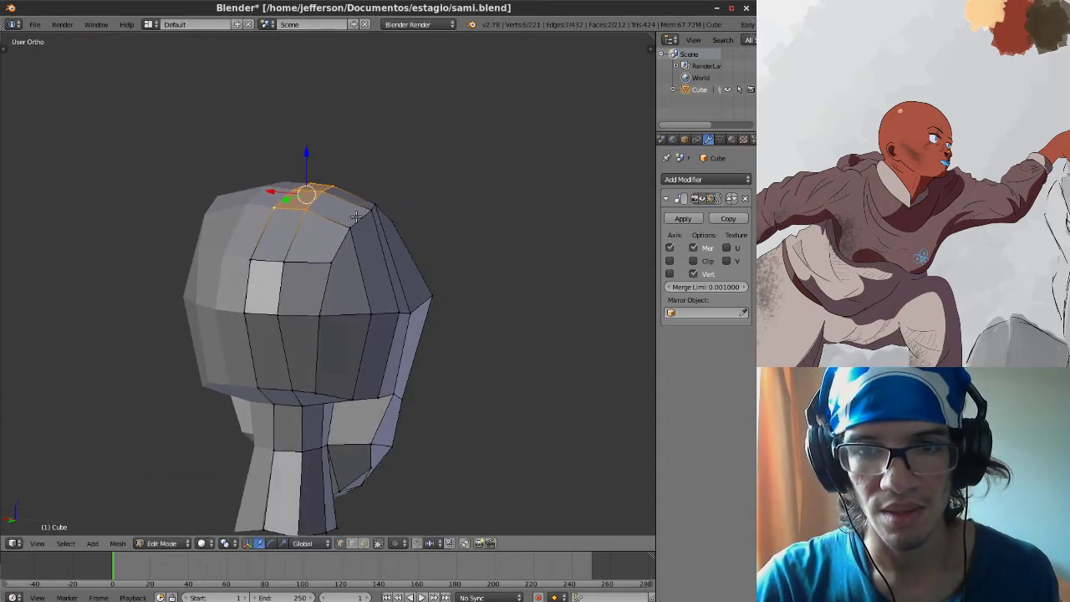
Nudge the outer vertex at the upper front of the head to soften the crown's side corner.
middle_click_drag(307, 164, 222, 260)
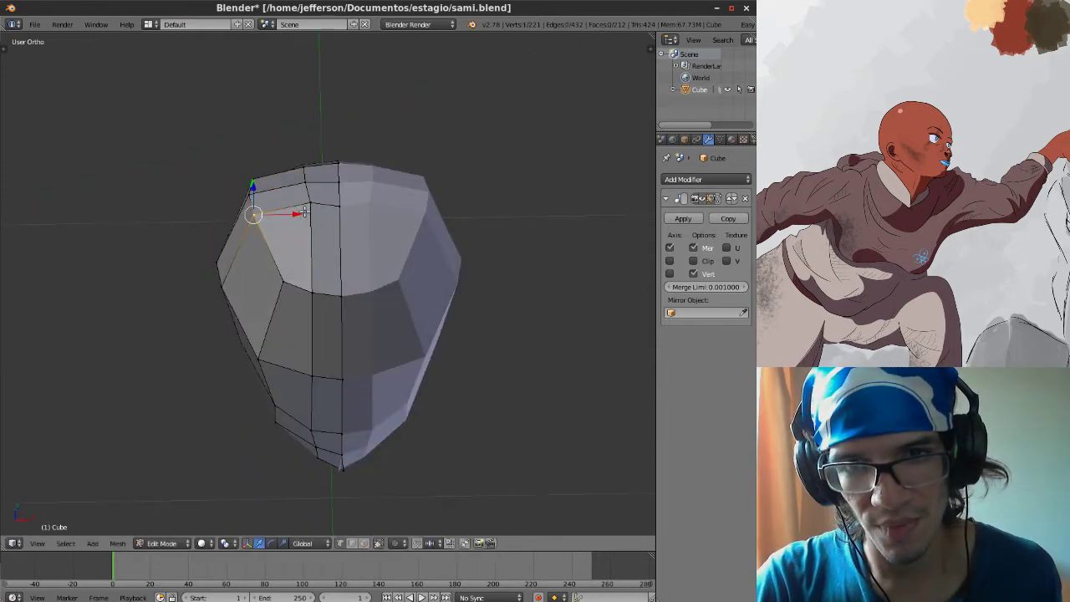
middle_click_drag(305, 215, 303, 247)
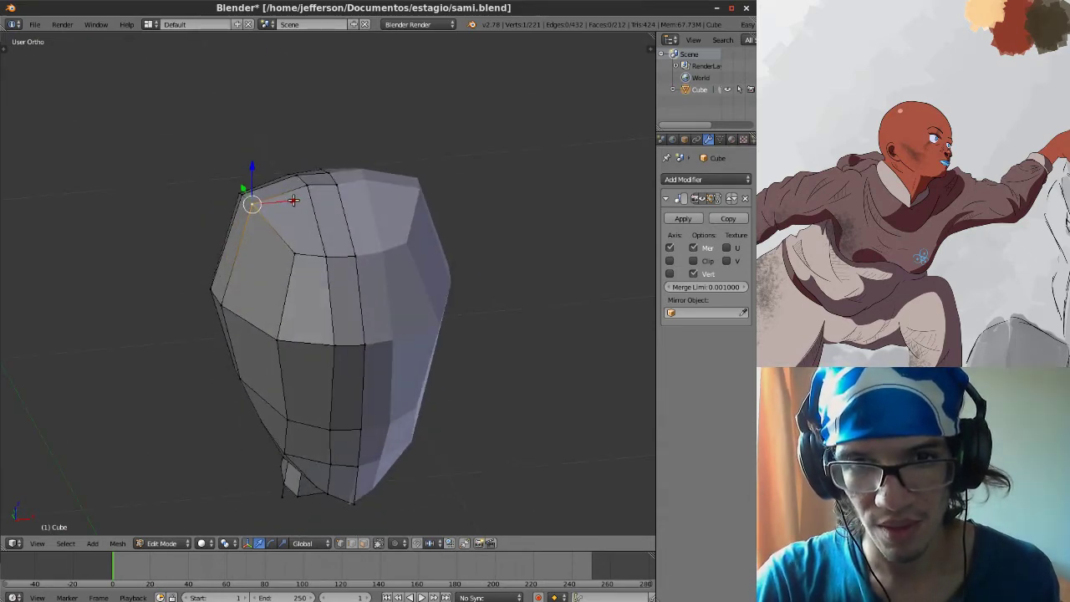
left_click_drag(292, 201, 289, 196)
Try raising the crown vertex beside the centerline along Z and undo the move.
middle_click_drag(251, 183, 306, 203)
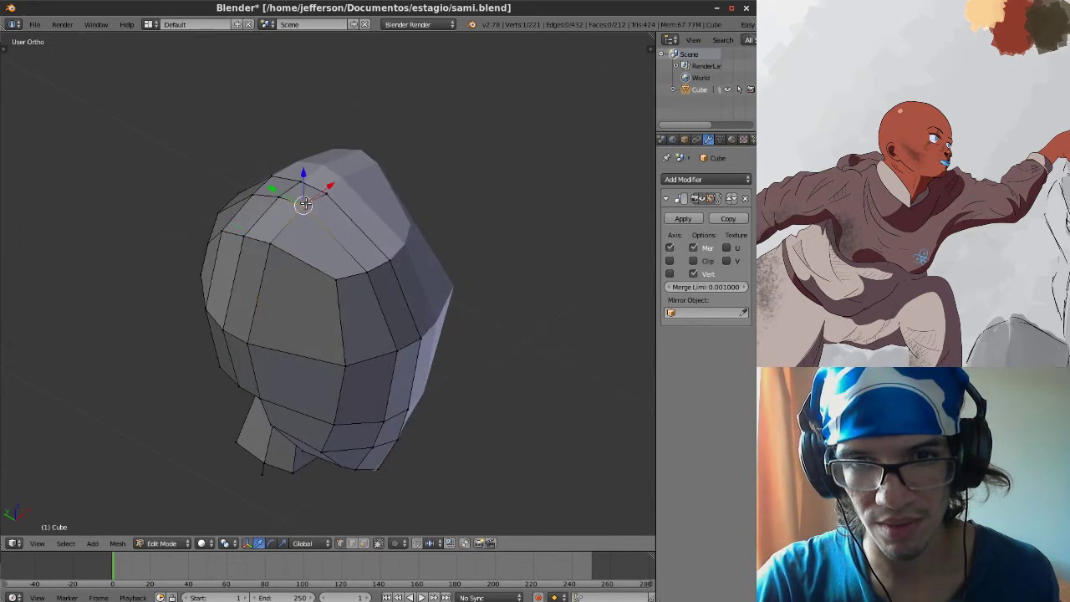
left_click_drag(303, 177, 322, 193)
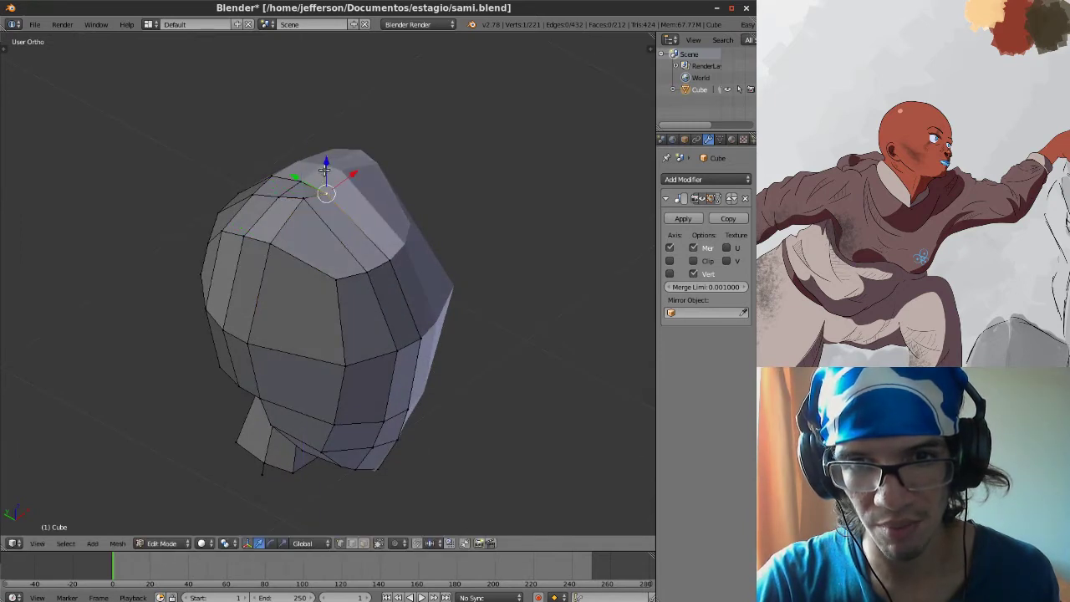
middle_click_drag(325, 170, 309, 157)
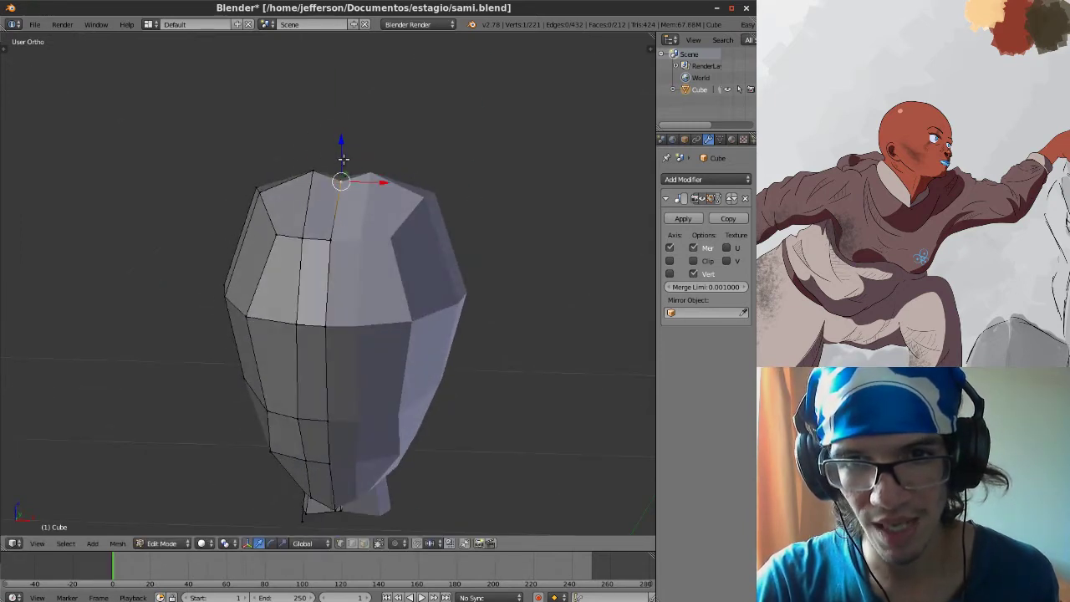
key("ctrl+z")
key("ctrl+z")
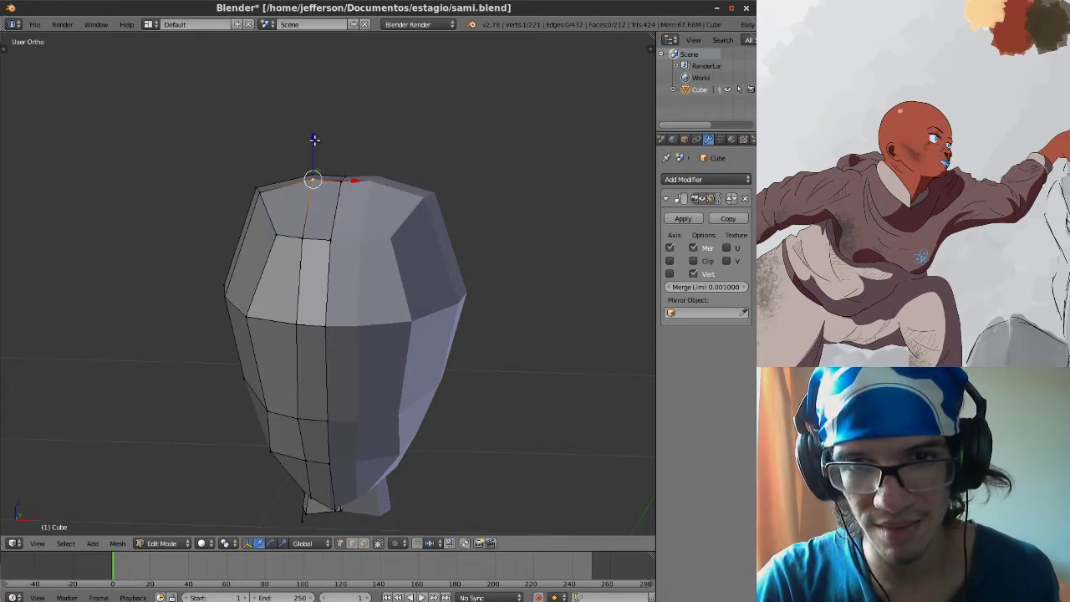
Adjust the height of the crown vertices beside the centerline and lower the outer crown corner to form an even dome.
left_click_drag(313, 139, 334, 182)
right_click(259, 194)
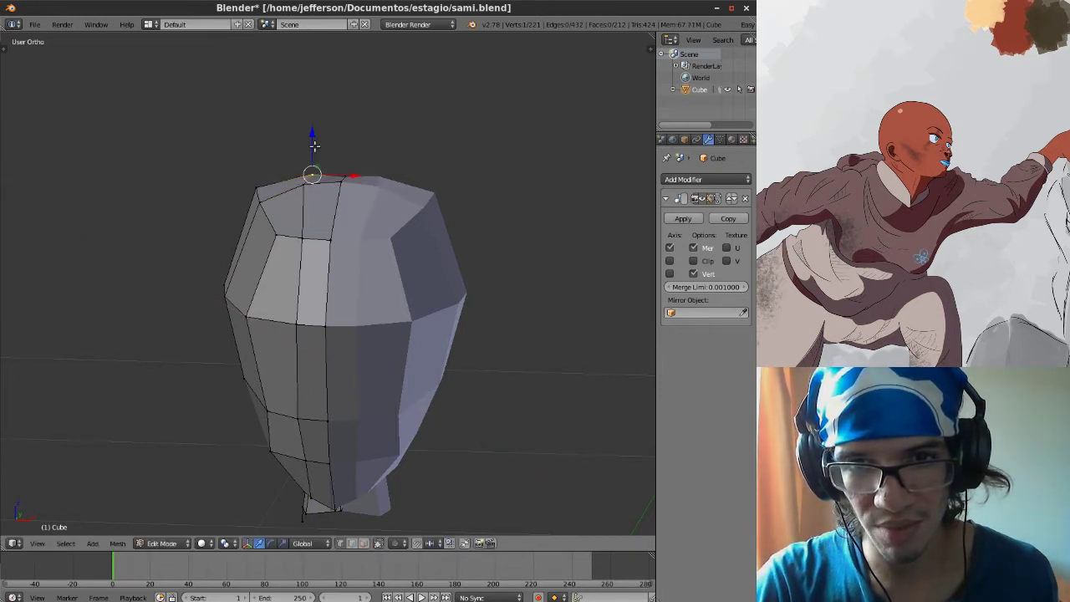
left_click_drag(314, 146, 270, 167)
right_click(256, 187)
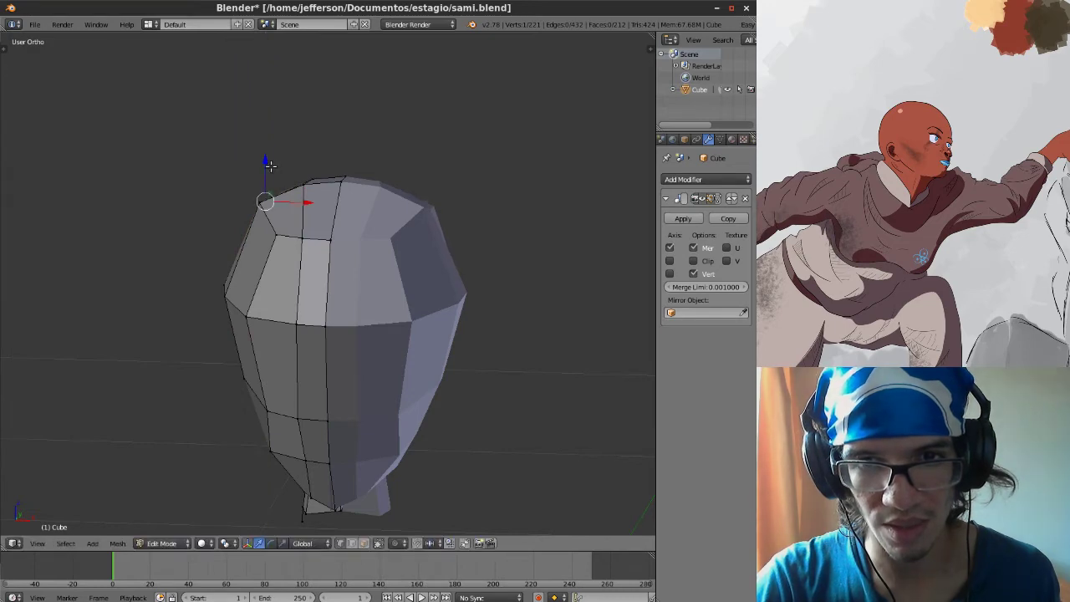
Reposition the upper side vertices of the head, raising the one at the outer crown edge slightly along Z.
middle_click_drag(270, 168, 243, 214)
right_click(339, 250)
key("g")
left_click(344, 250)
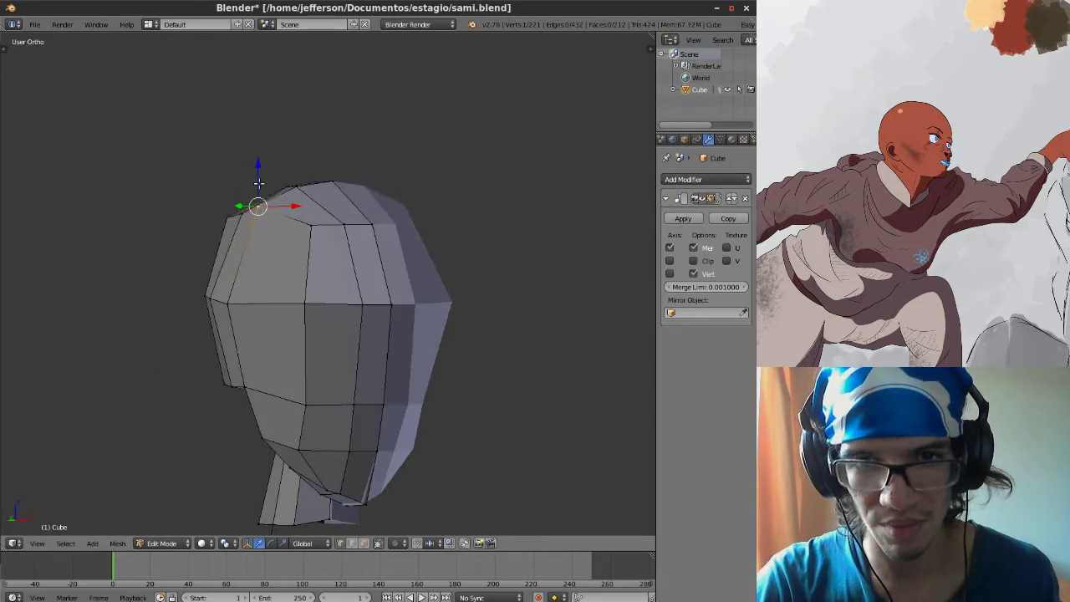
left_click_drag(258, 184, 258, 177)
Try the To Sphere transform on the whole visible head and neck at different strengths.
middle_click_drag(258, 177, 350, 260)
key("a")
key("a")
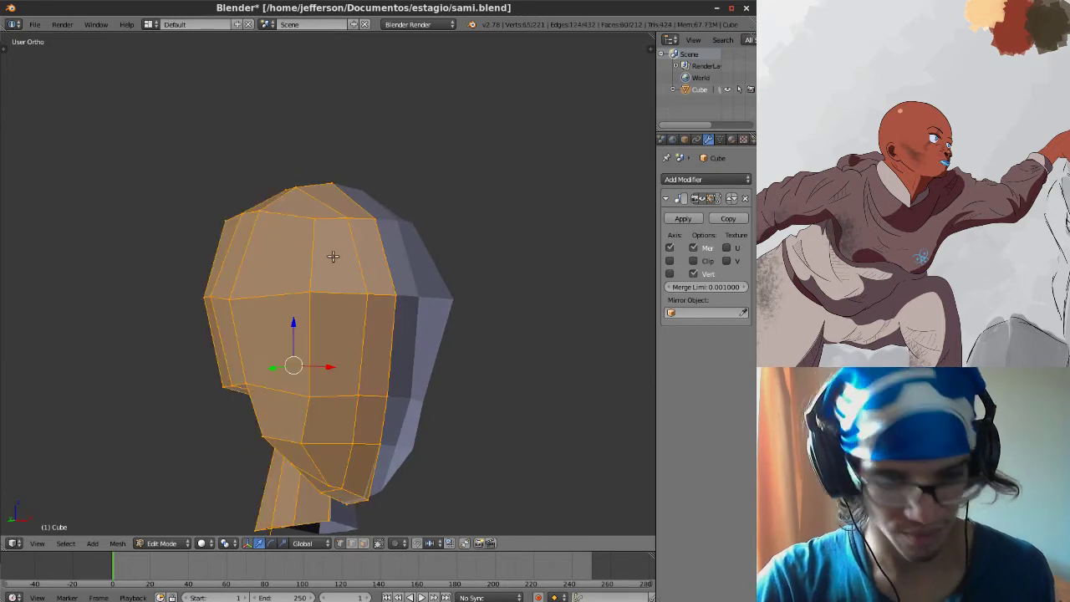
key("space")
type("sph")
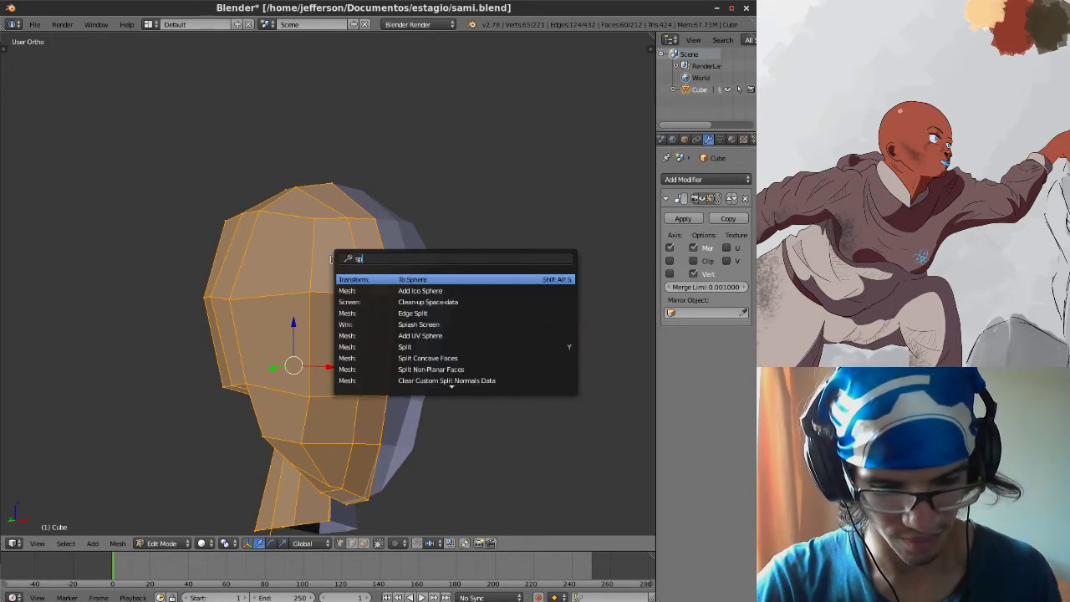
left_click(380, 279)
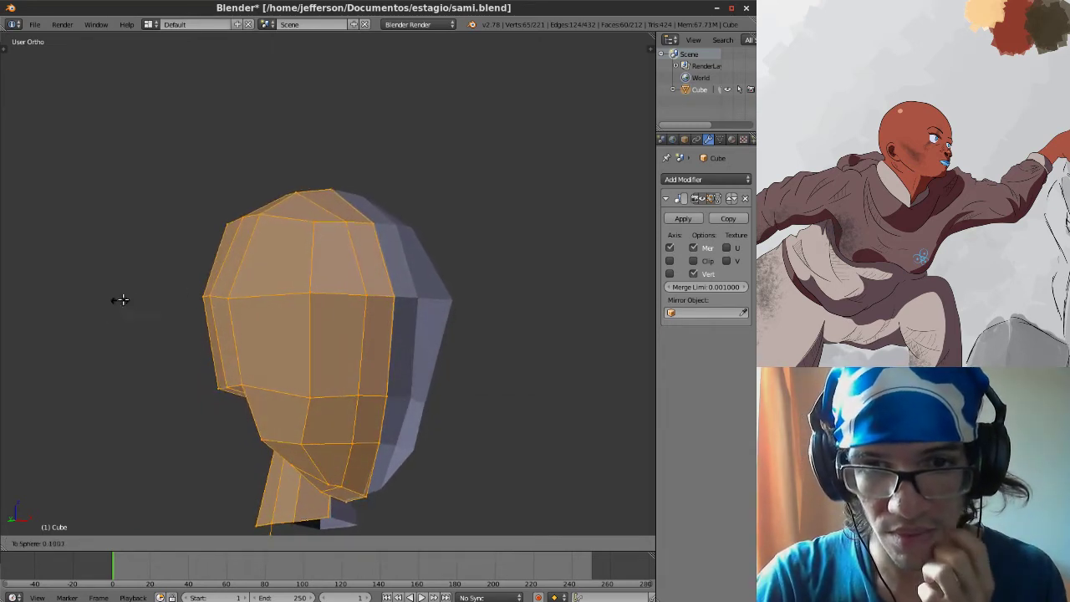
left_click(76, 298)
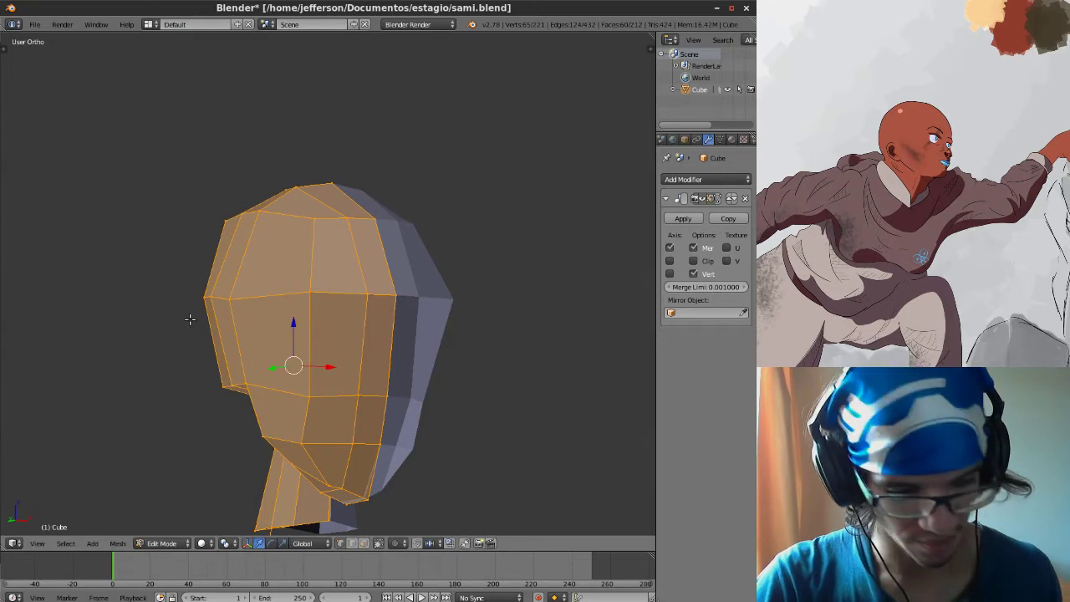
key("space")
key("Escape")
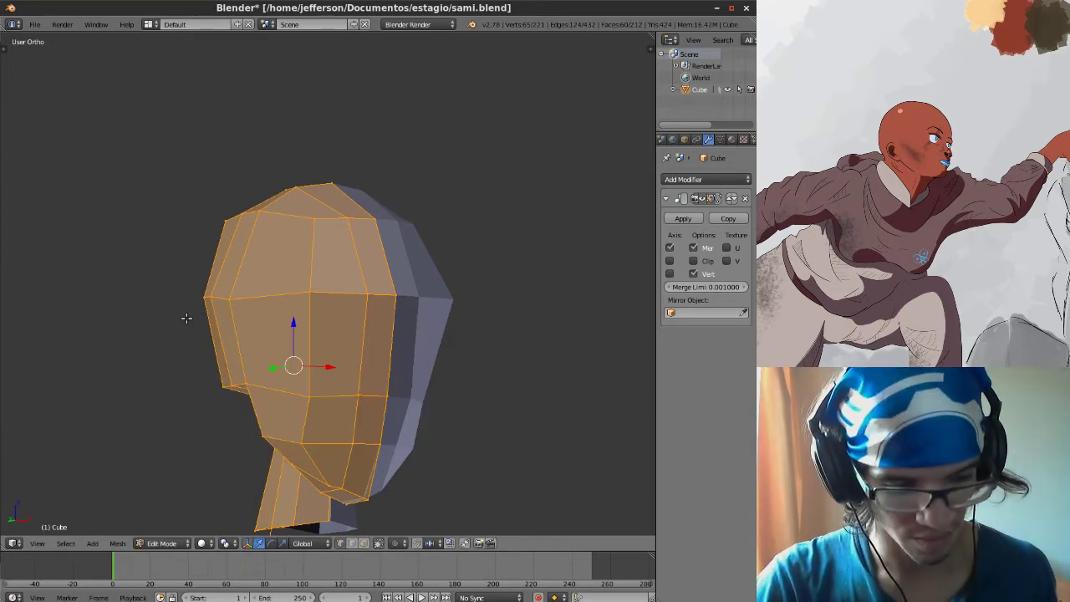
key("shift+alt+s")
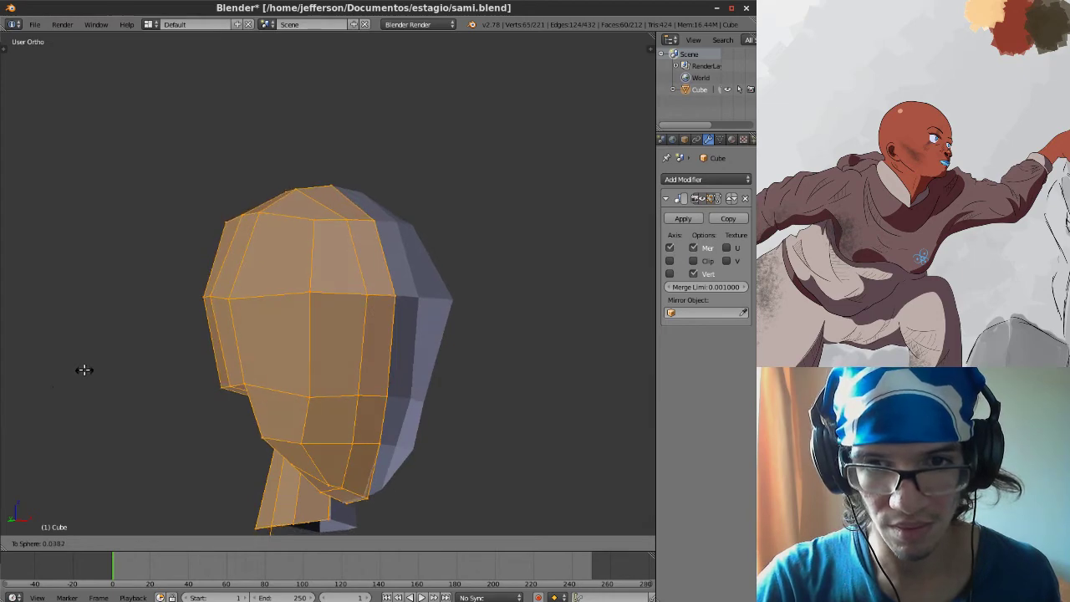
middle_click_drag(112, 332, 226, 295)
middle_click_drag(334, 298, 267, 304)
Reveal the hidden body geometry, clear the selection and save the file.
key("a")
key("a")
middle_click_drag(339, 316, 246, 321)
scroll(246, 321, "down", 4)
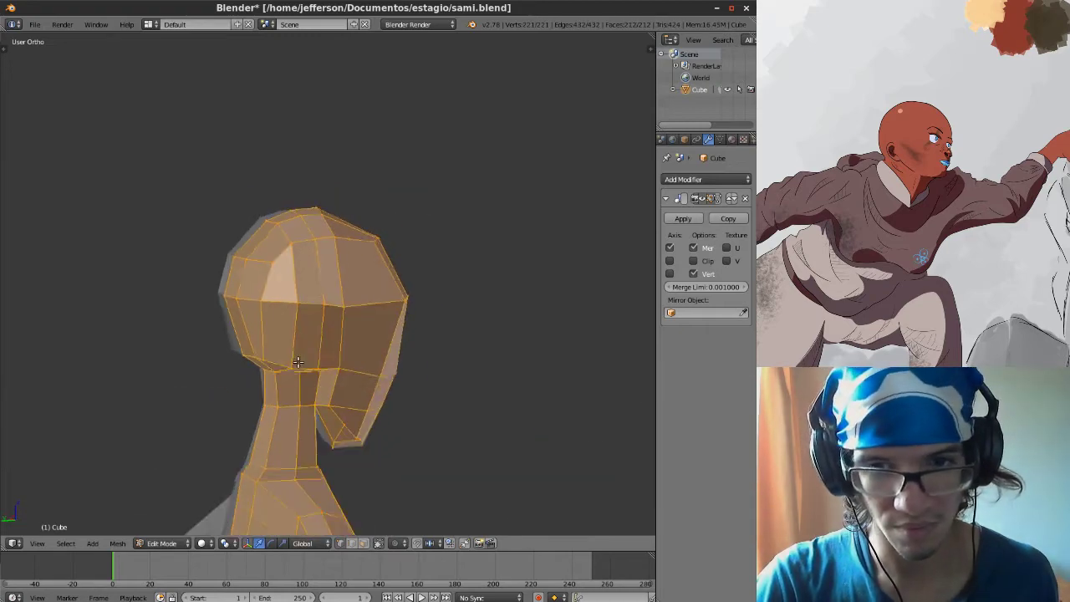
middle_click_drag(321, 393, 375, 353)
key("a")
key("ctrl+s")
Lower the front vertices of the head's widest horizontal edge loop along Z, from the side of the face to the centerline.
scroll(391, 255, "up", 3)
right_click(318, 370)
right_click(375, 353)
key("g")
key("z")
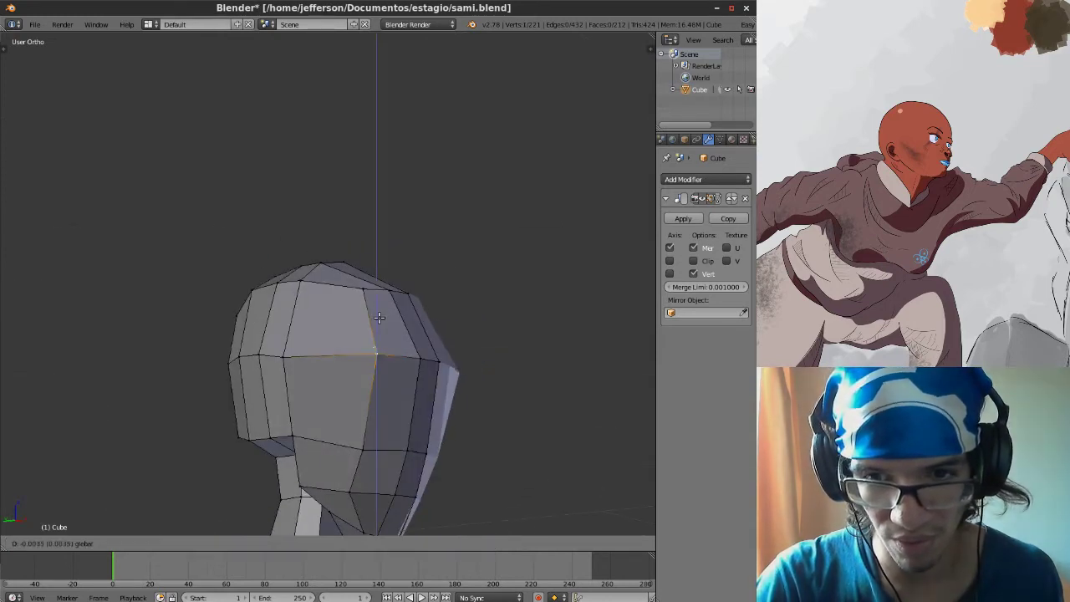
left_click(379, 328)
key("g")
key("x")
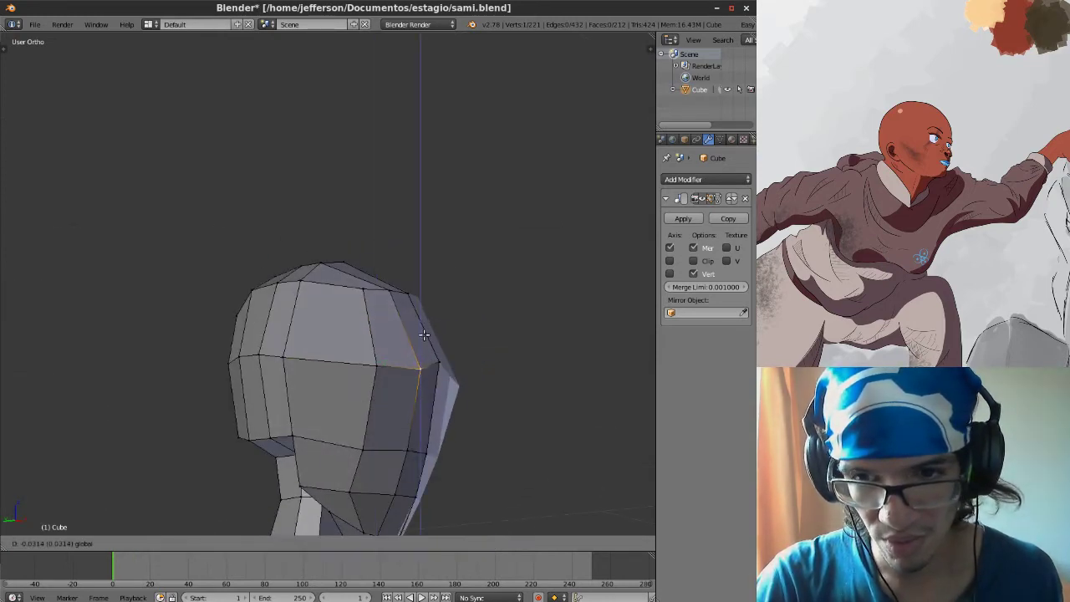
left_click(433, 349)
key("g")
key("z")
left_click(454, 366)
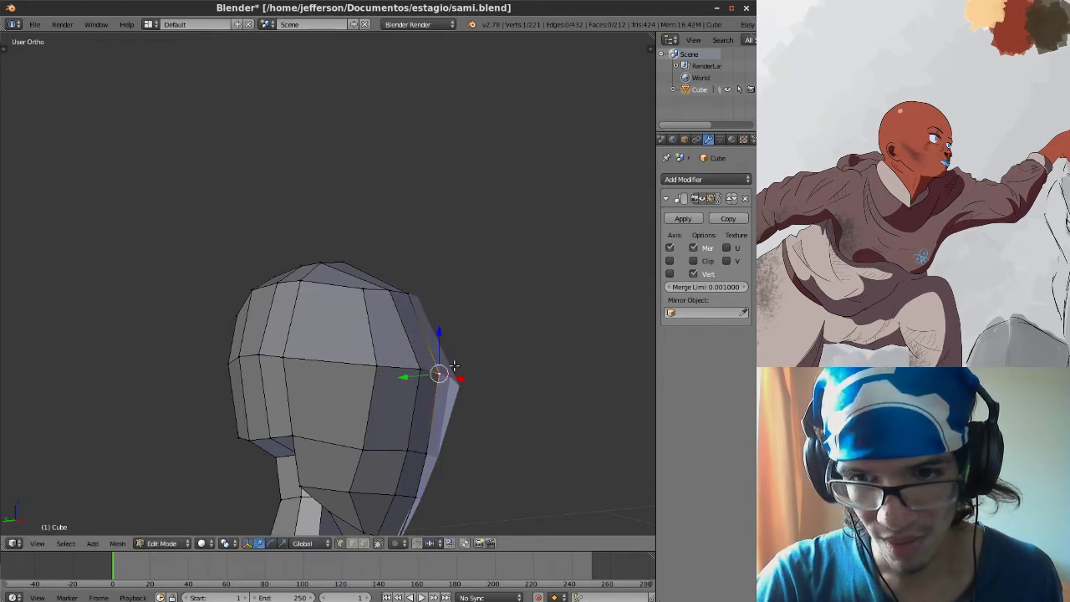
From the side, reposition the frontmost vertices at brow level to refine the forehead profile.
middle_click_drag(423, 313, 249, 372)
key("g")
left_click(254, 389)
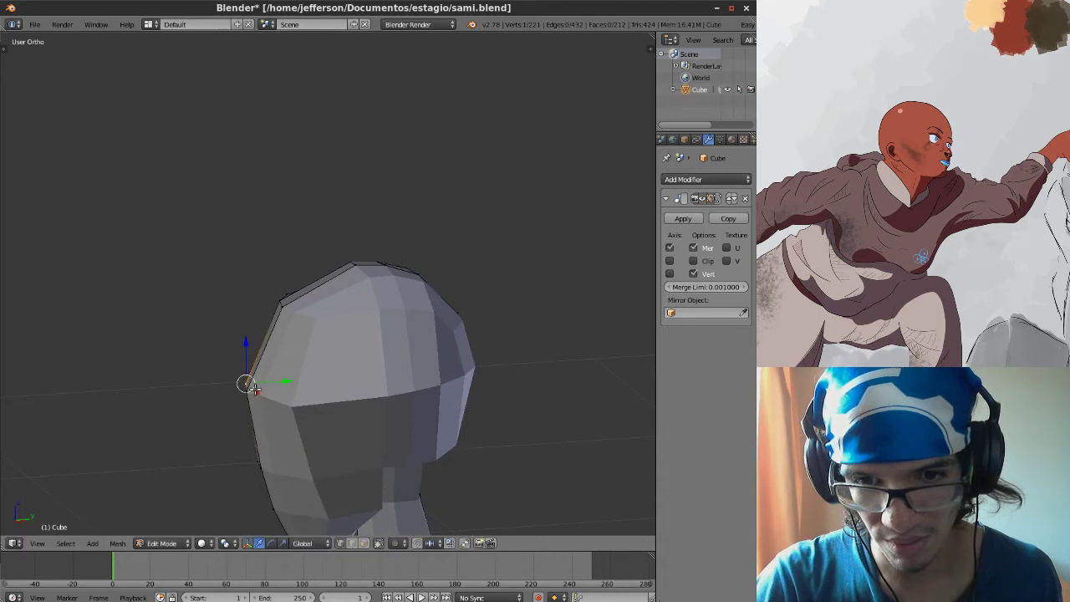
key("g")
left_click(289, 389)
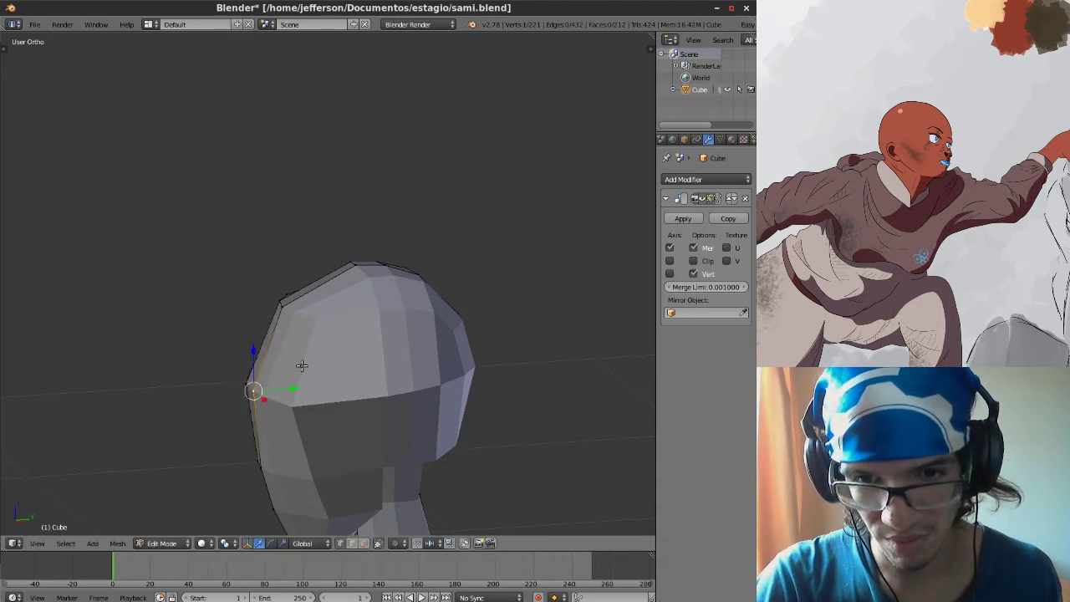
Add a horizontal loop cut around the head between the brow-level loop and the upper forehead.
key("ctrl+r")
left_click(267, 359)
left_click(267, 356)
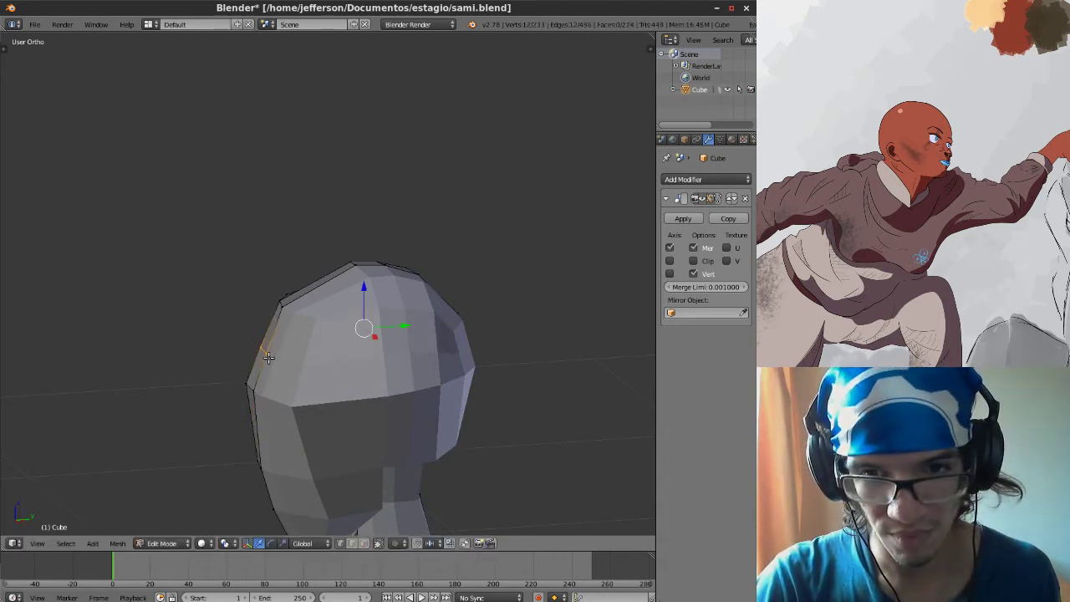
middle_click_drag(269, 357, 393, 354)
Reposition the side and front vertices of the new forehead loop to round the head.
right_click(282, 322)
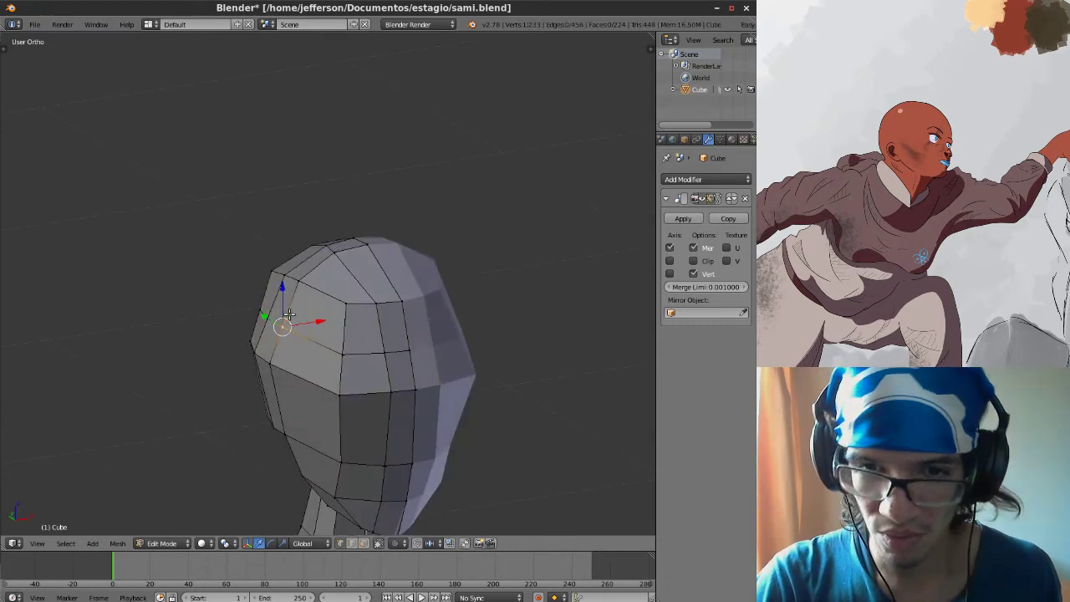
middle_click_drag(325, 323, 407, 337)
right_click(407, 337)
left_click_drag(377, 336, 383, 335)
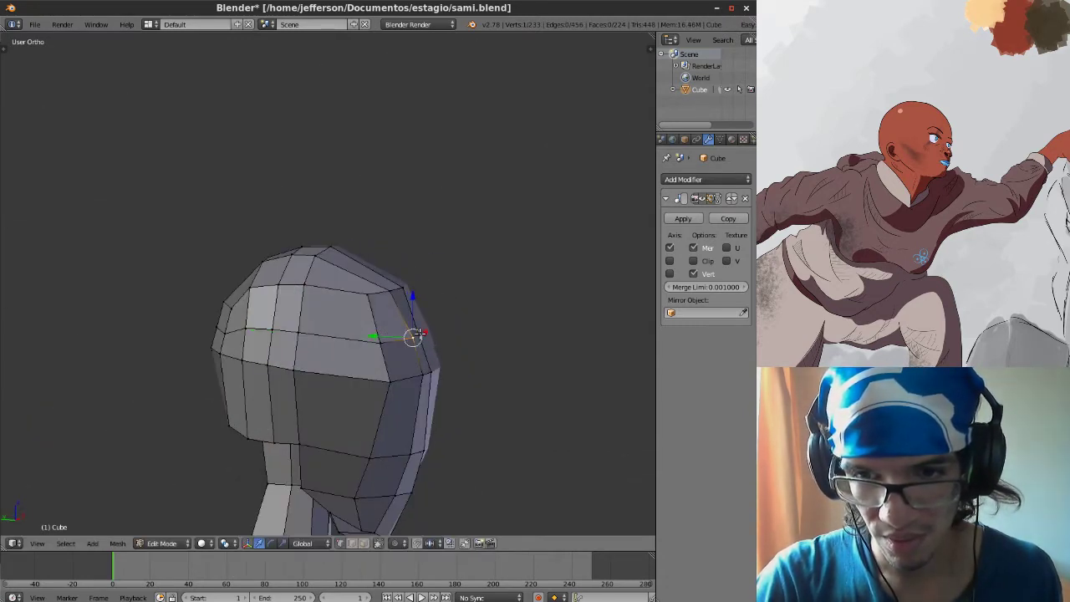
Reposition the front and temple vertices of the upper forehead loop along Y and X to round the forehead.
key("g")
key("y")
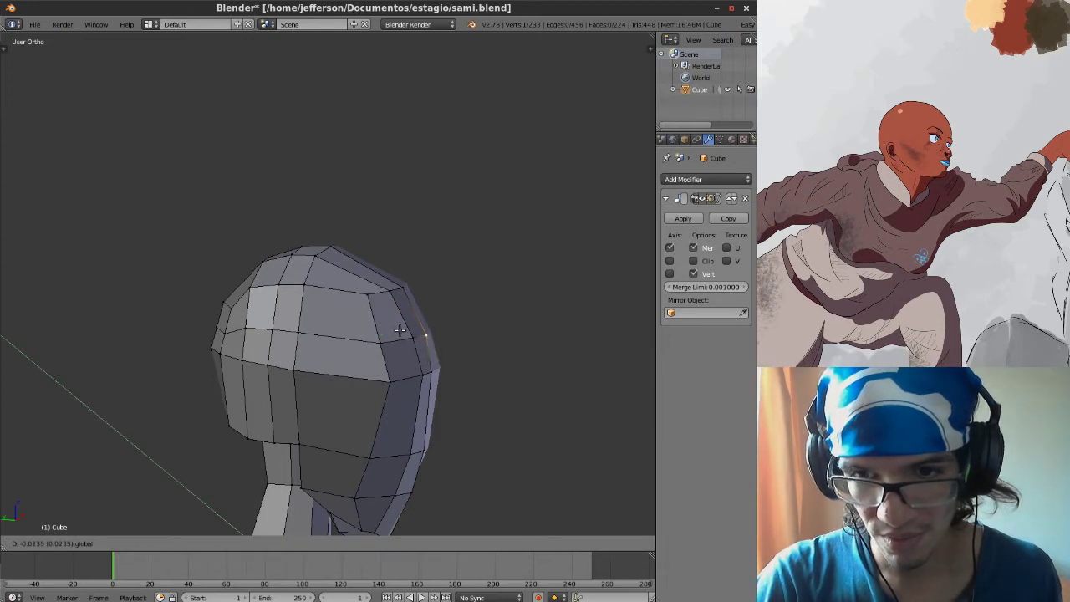
left_click_drag(399, 329, 398, 329)
right_click(385, 341)
middle_click_drag(384, 317, 232, 333)
key("g")
key("x")
left_click(311, 356)
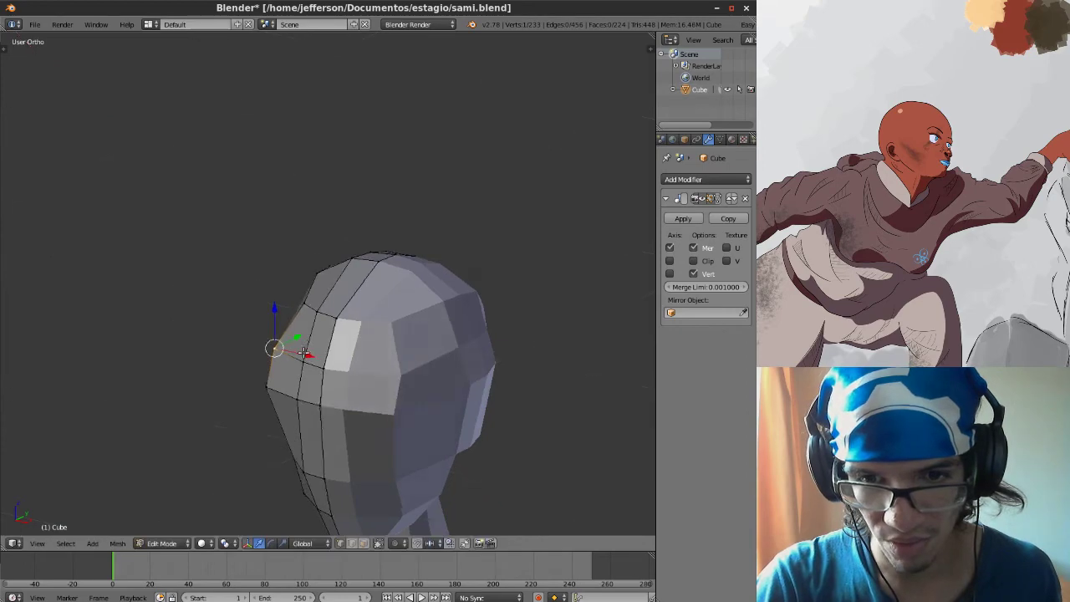
middle_click_drag(311, 357, 405, 373)
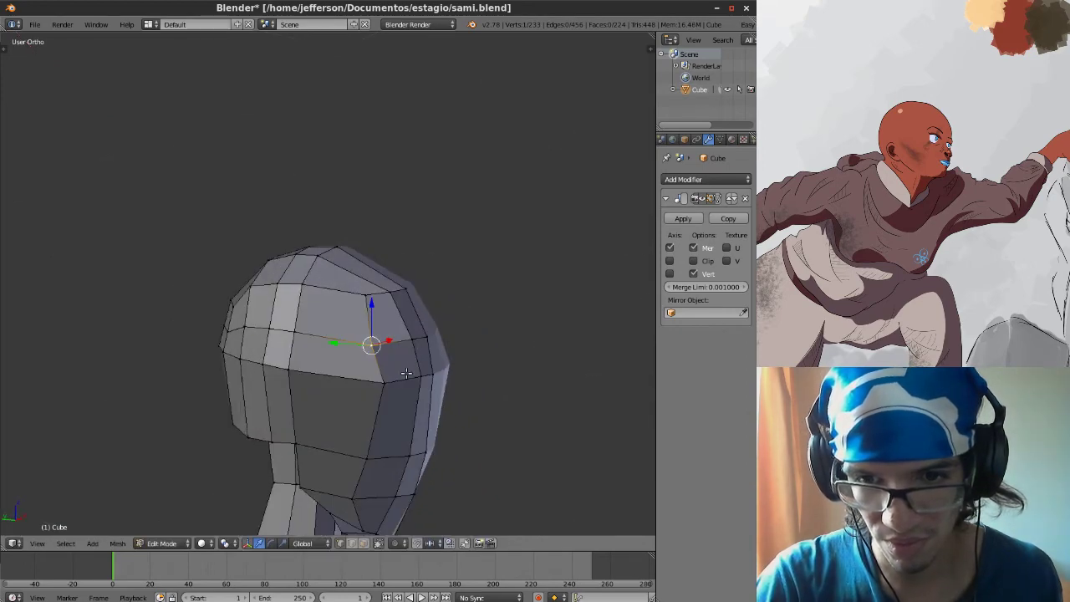
left_click_drag(348, 381, 343, 381)
left_click(340, 381)
Move the temple and side-of-head vertices at and above brow level to smooth the curve around the side.
middle_click_drag(339, 381, 264, 328)
right_click(310, 323)
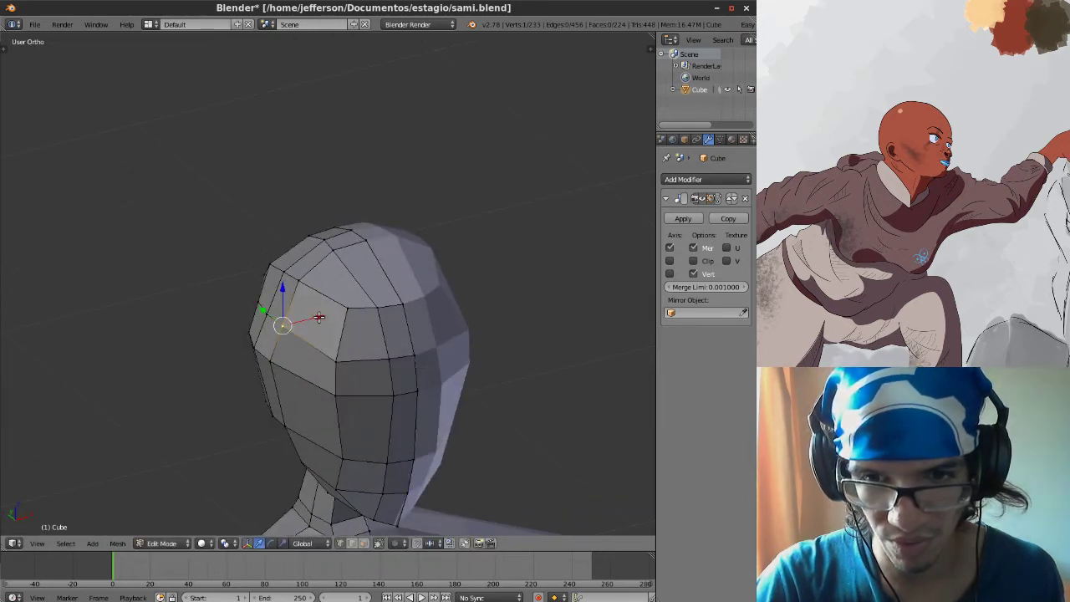
left_click_drag(318, 318, 312, 320)
right_click(274, 359)
left_click_drag(293, 356, 298, 355)
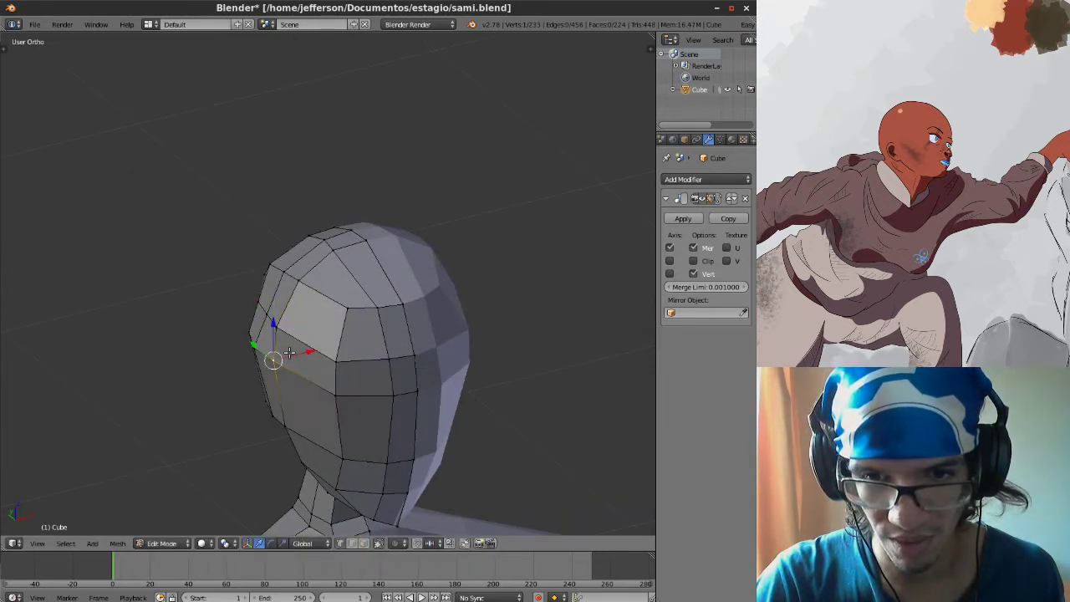
middle_click_drag(288, 353, 333, 340)
key("g")
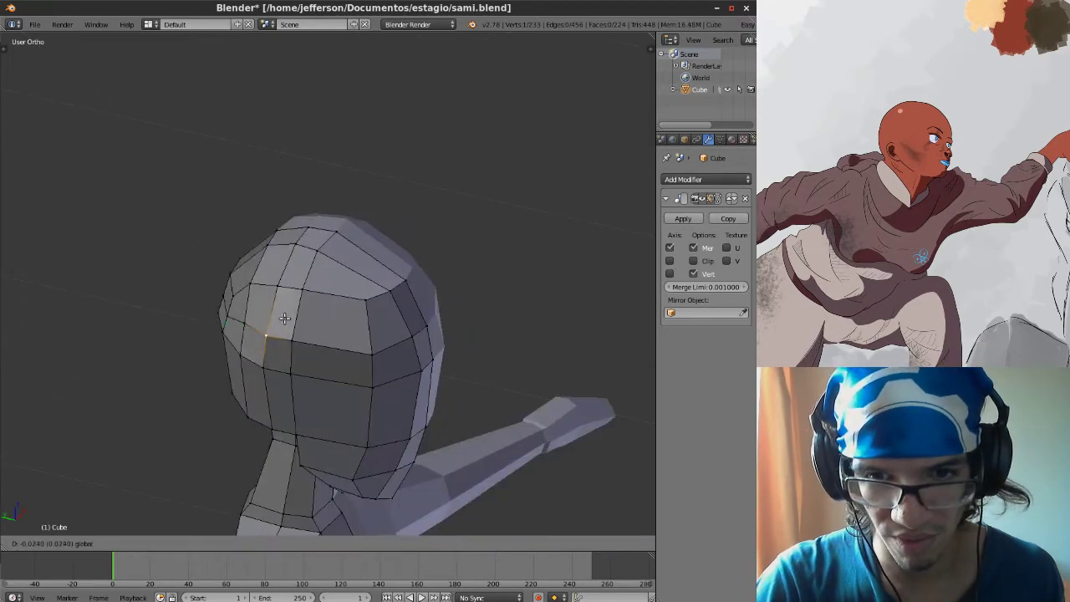
left_click(286, 315)
left_click_drag(279, 352, 282, 350)
Adjust the vertices at the rear of the head to smooth the back contour.
right_click(248, 323)
left_click_drag(266, 305, 264, 307)
middle_click_drag(264, 308, 374, 309)
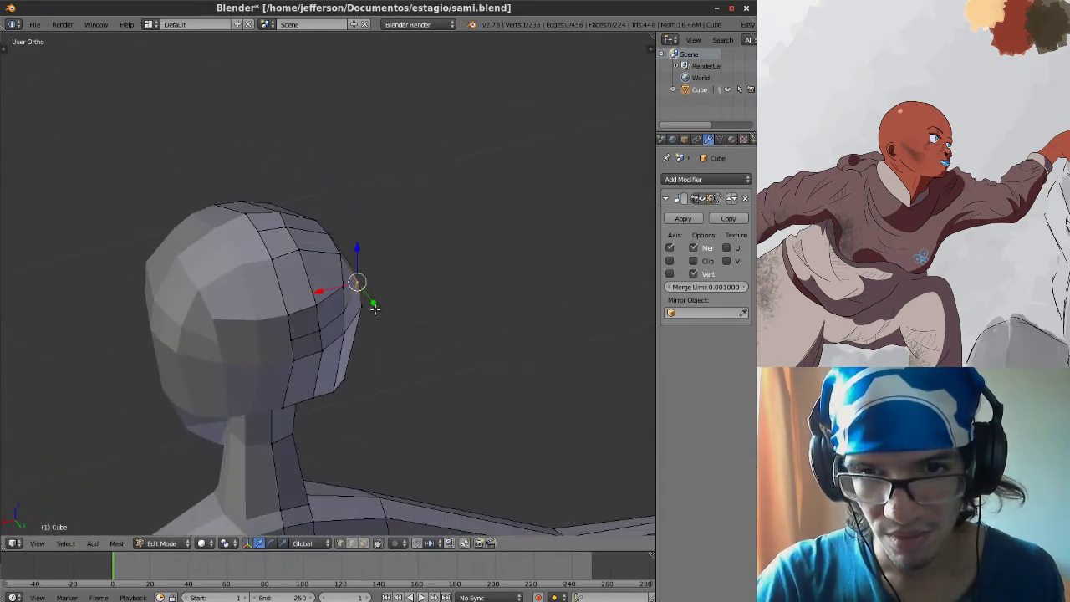
left_click_drag(359, 334, 309, 376)
middle_click_drag(309, 376, 264, 322)
Add a horizontal loop cut around the lower head, between the brow-level loop and the base of the skull.
key("ctrl+r")
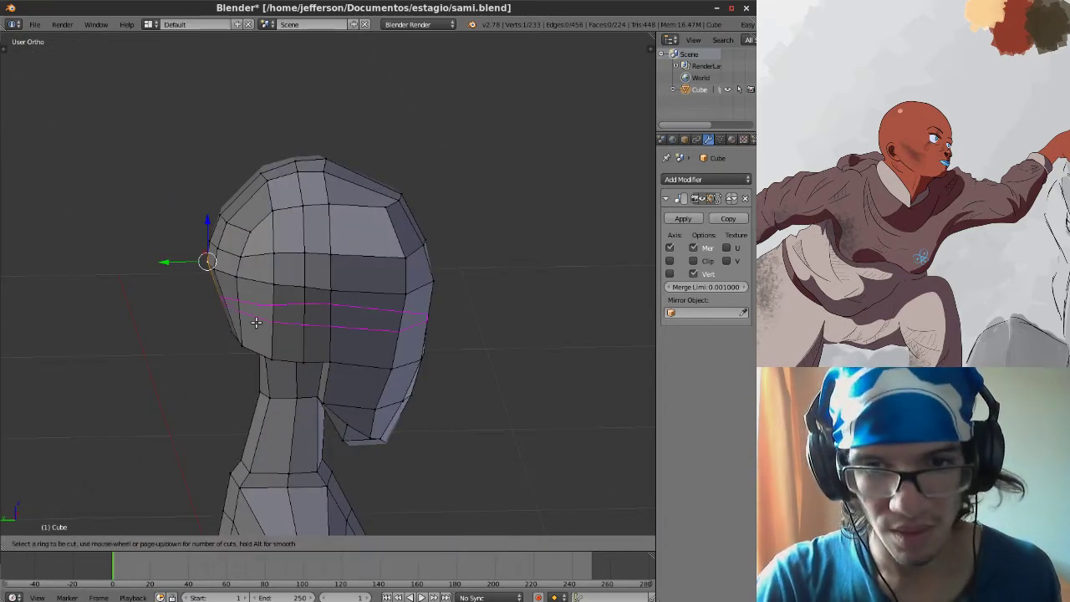
left_click(255, 320)
left_click(250, 323)
middle_click_drag(251, 323, 266, 300)
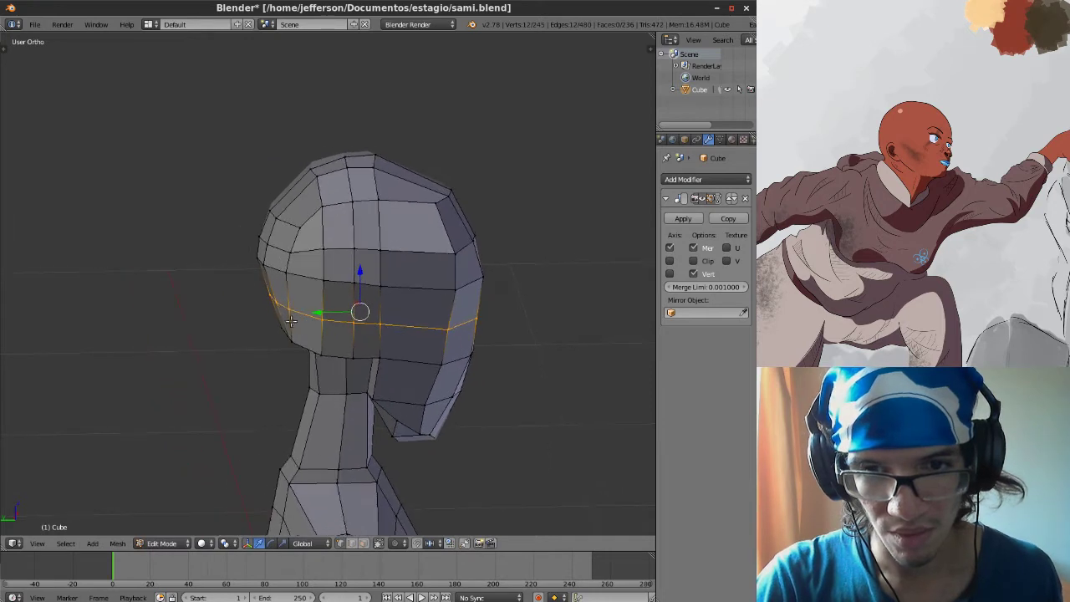
Reposition the rear vertex of the new loop and move the lower back corner vertex of the head along X.
right_click(268, 295)
left_click_drag(240, 296, 251, 304)
middle_click_drag(288, 310, 277, 330)
key("g")
key("x")
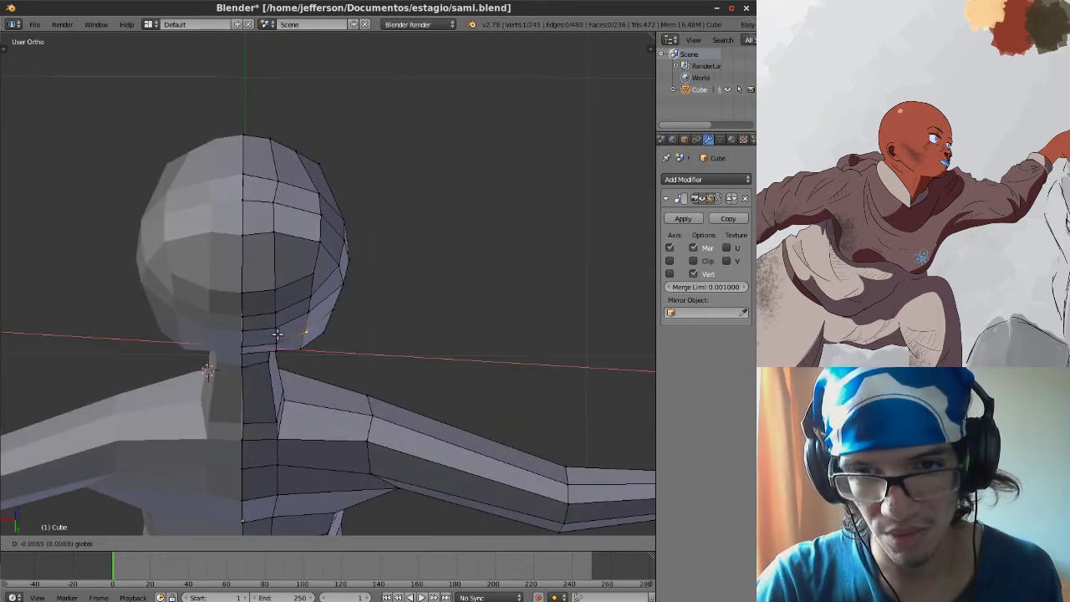
left_click(295, 333)
left_click_drag(311, 361, 310, 366)
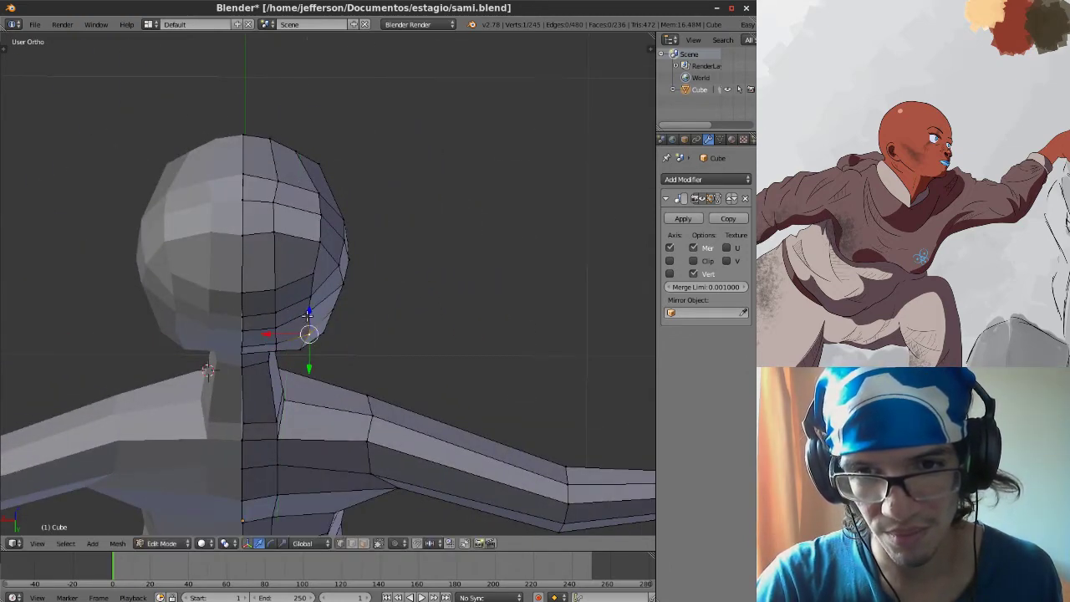
key("g")
key("x")
left_click(285, 316)
Shift the side-rear vertices above the lower back corner along X to even out the curve of the skull.
right_click(307, 296)
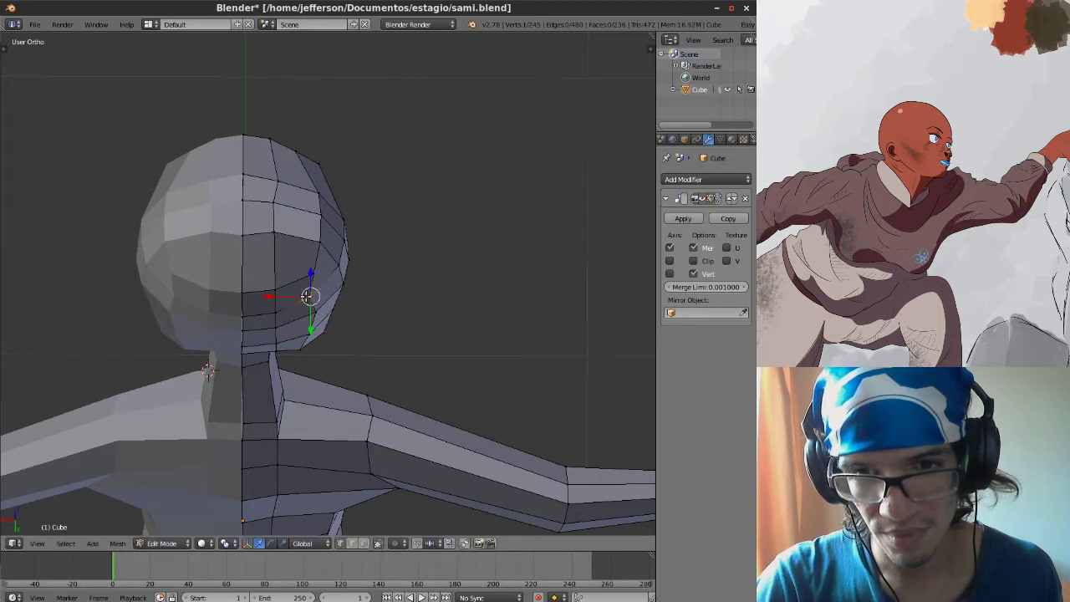
key("g")
key("x")
left_click(282, 296)
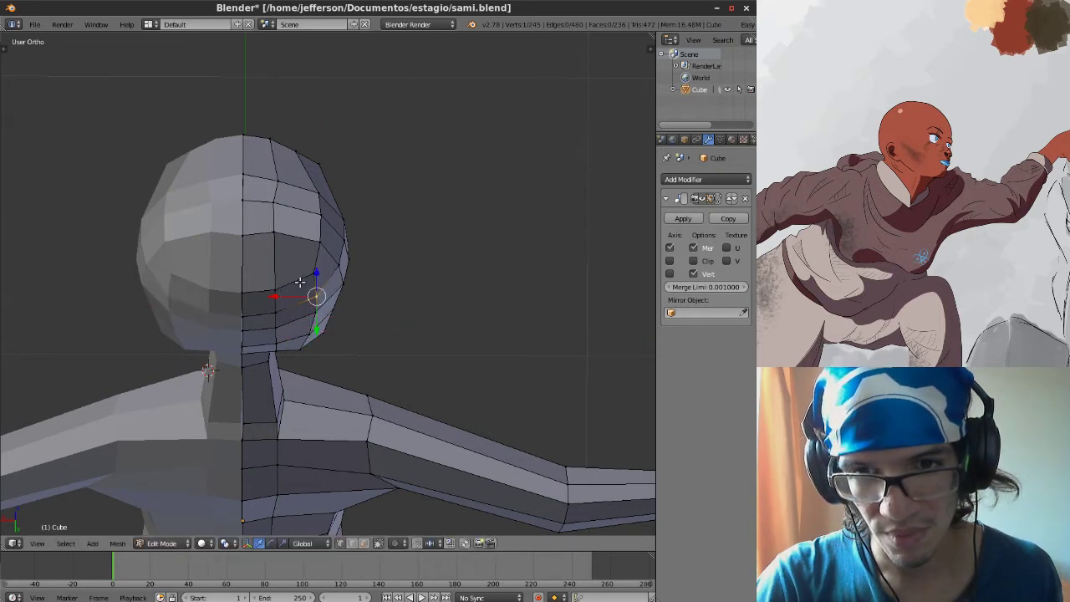
key("g")
key("x")
left_click(285, 275)
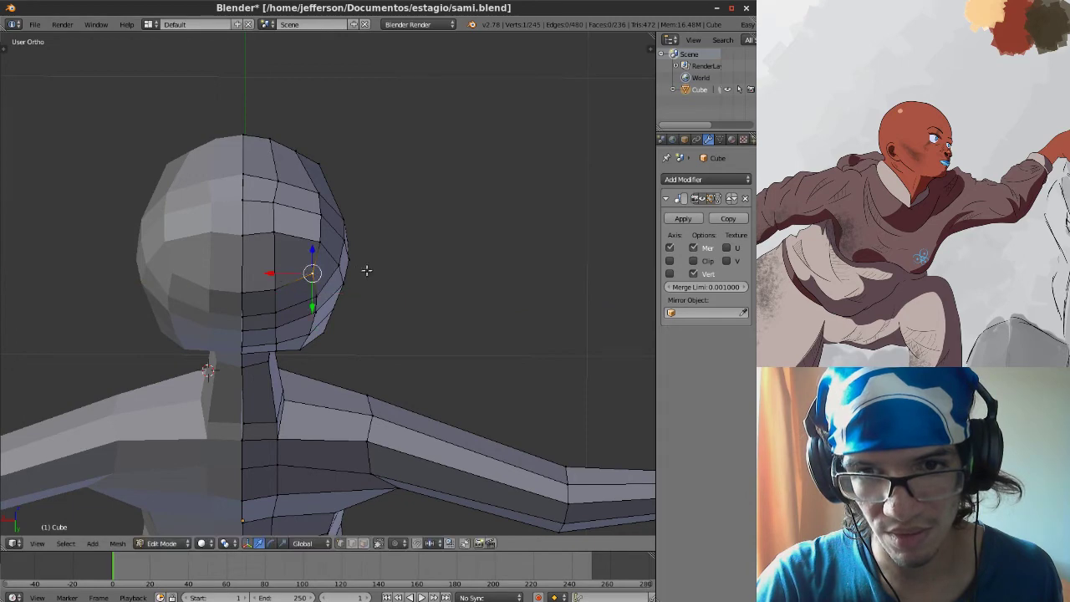
Reposition the jaw vertices along Y and X to shape the side of the lower face.
middle_click_drag(389, 276, 380, 322)
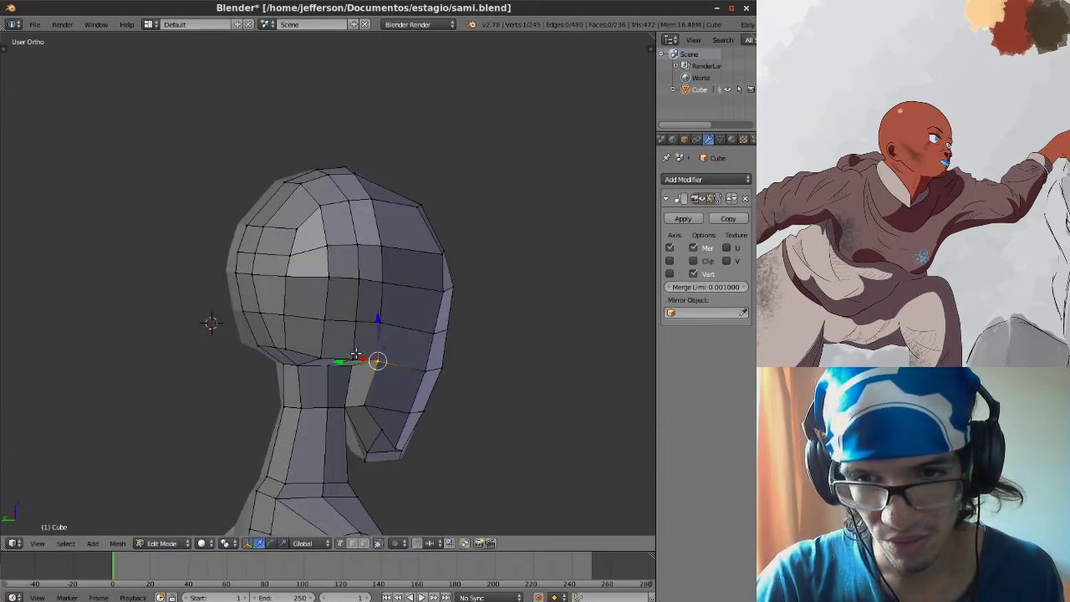
middle_click_drag(355, 356, 343, 360)
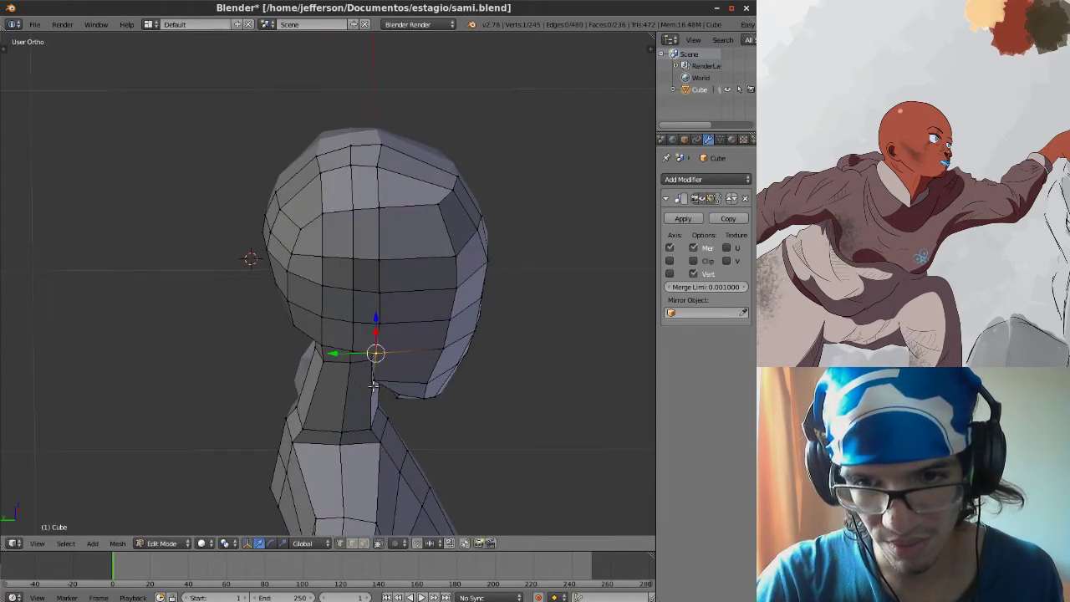
left_click_drag(333, 383, 349, 382)
middle_click_drag(349, 376, 316, 325)
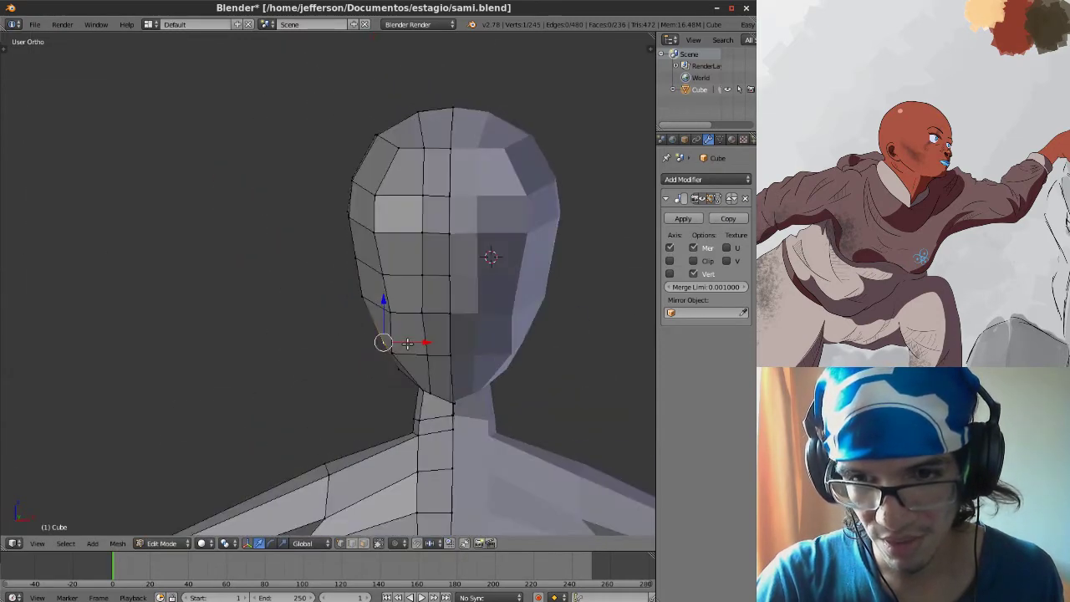
middle_click_drag(406, 345, 415, 349)
left_click_drag(449, 349, 457, 346)
middle_click_drag(457, 346, 403, 281)
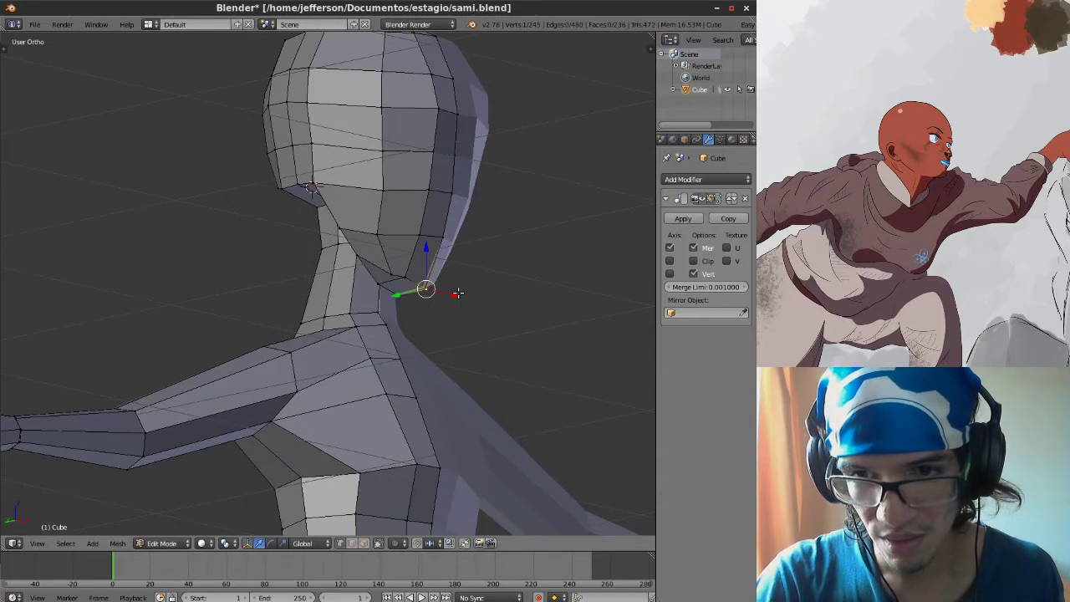
Reposition the vertices beside and under the chin from the side and front to form a rounded chin.
left_click_drag(458, 292, 419, 304)
middle_click_drag(415, 306, 466, 329)
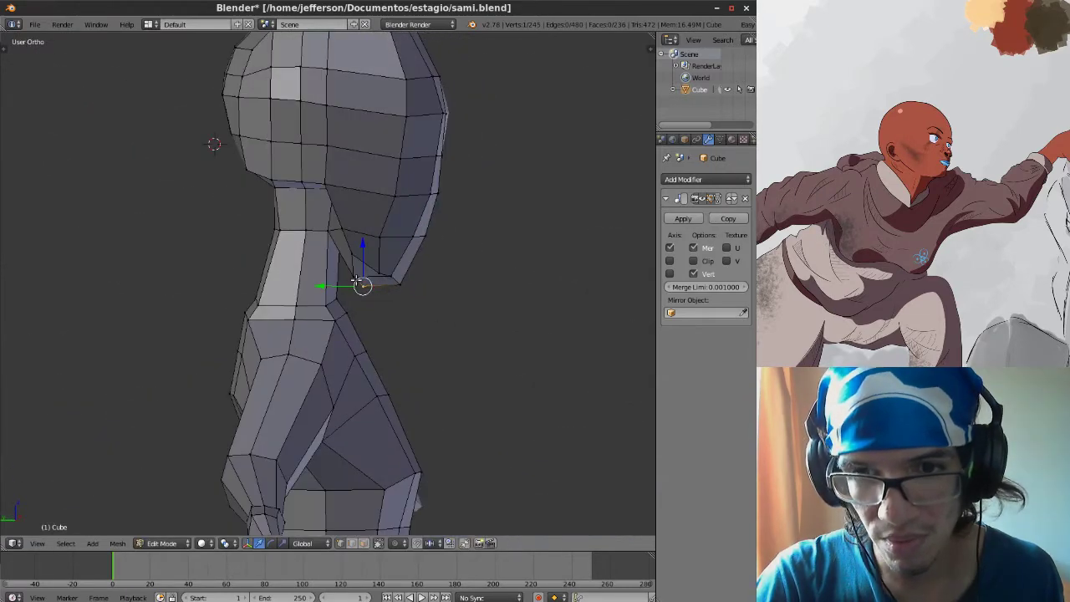
mouse_move(318, 283)
left_mouse_down()
mouse_move(378, 244)
mouse_move(343, 264)
left_mouse_up()
middle_click_drag(343, 264, 391, 284)
left_click_drag(391, 283, 390, 281)
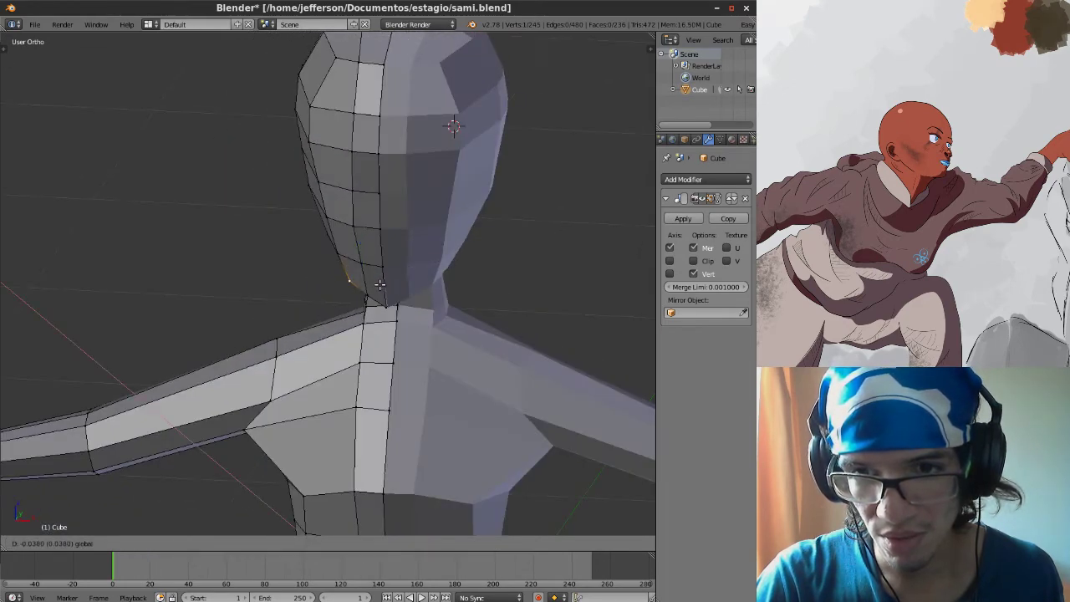
left_click_drag(380, 284, 380, 285)
middle_click_drag(380, 285, 427, 291)
left_click_drag(421, 267, 420, 264)
middle_click_drag(421, 263, 436, 256)
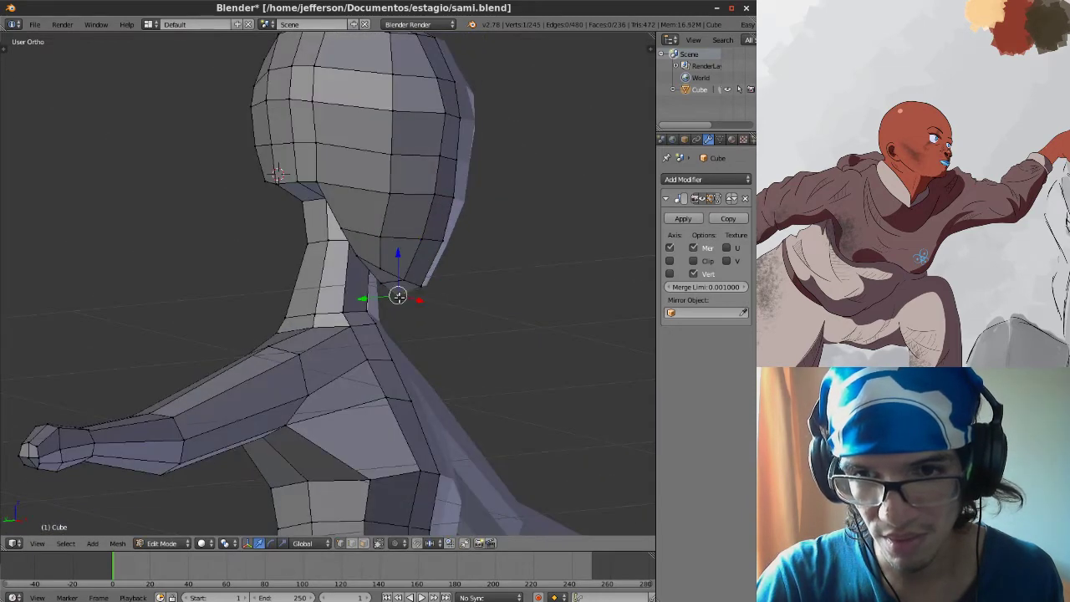
From the side, move the jawline vertices and the side-of-face vertices above the jaw corner backward along Y.
middle_click_drag(398, 295, 393, 248)
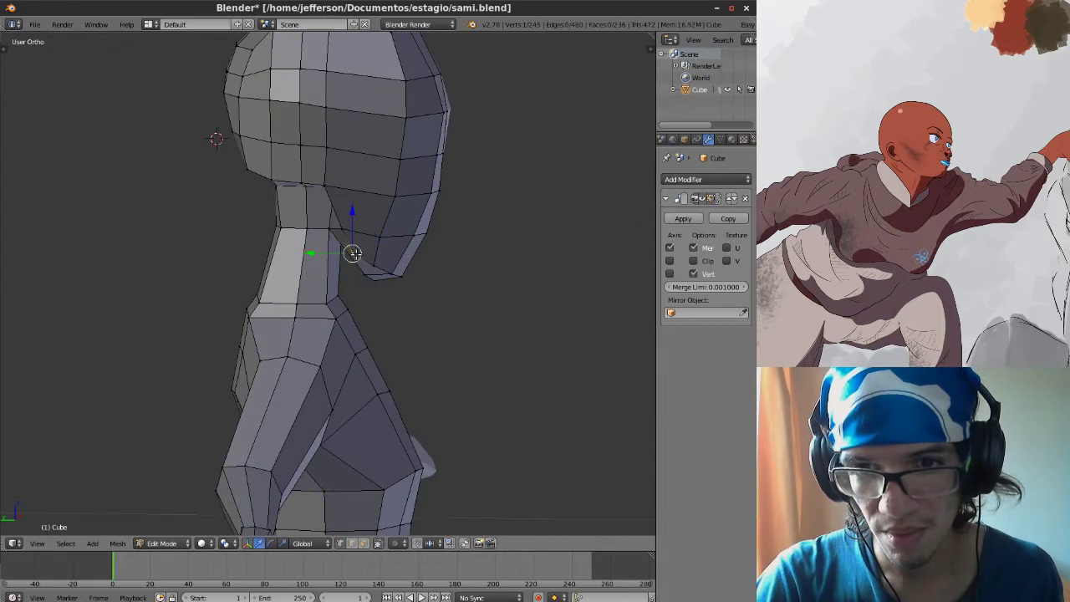
left_click_drag(321, 253, 311, 229)
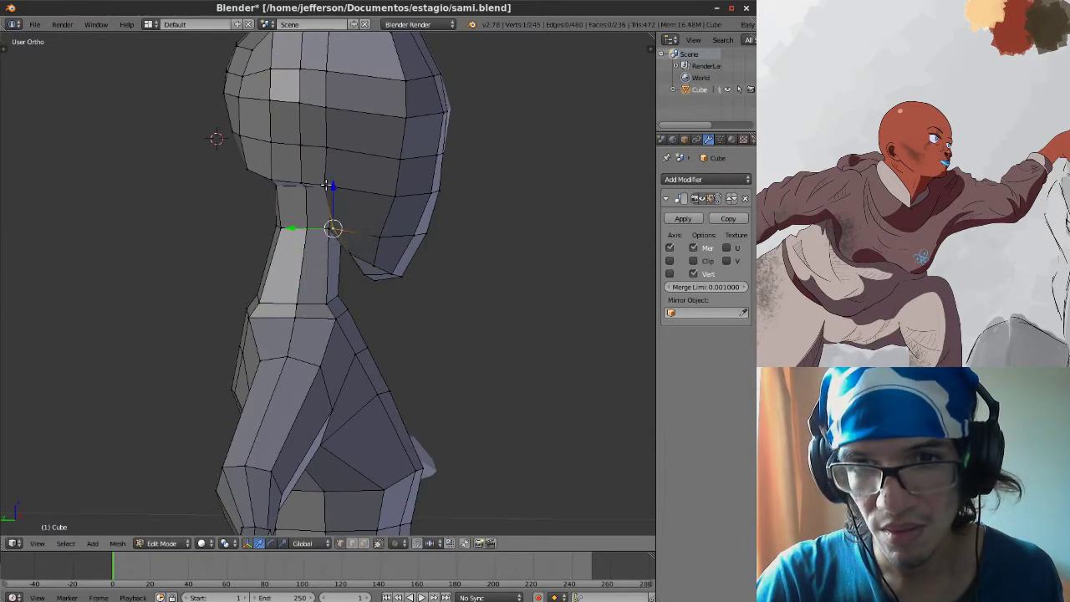
left_click_drag(303, 185, 277, 187)
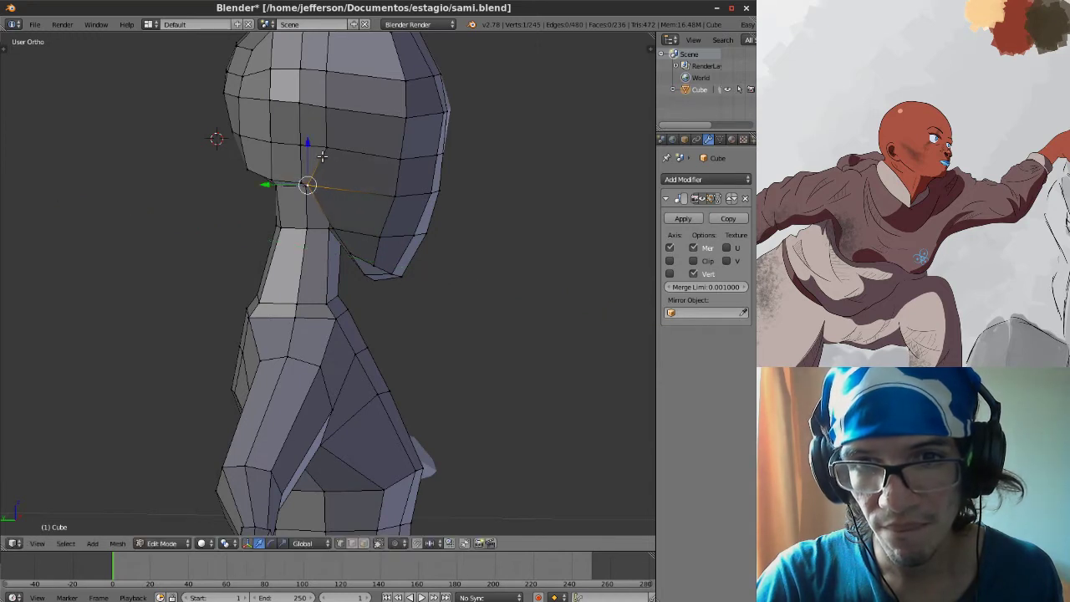
left_click_drag(311, 149, 301, 143)
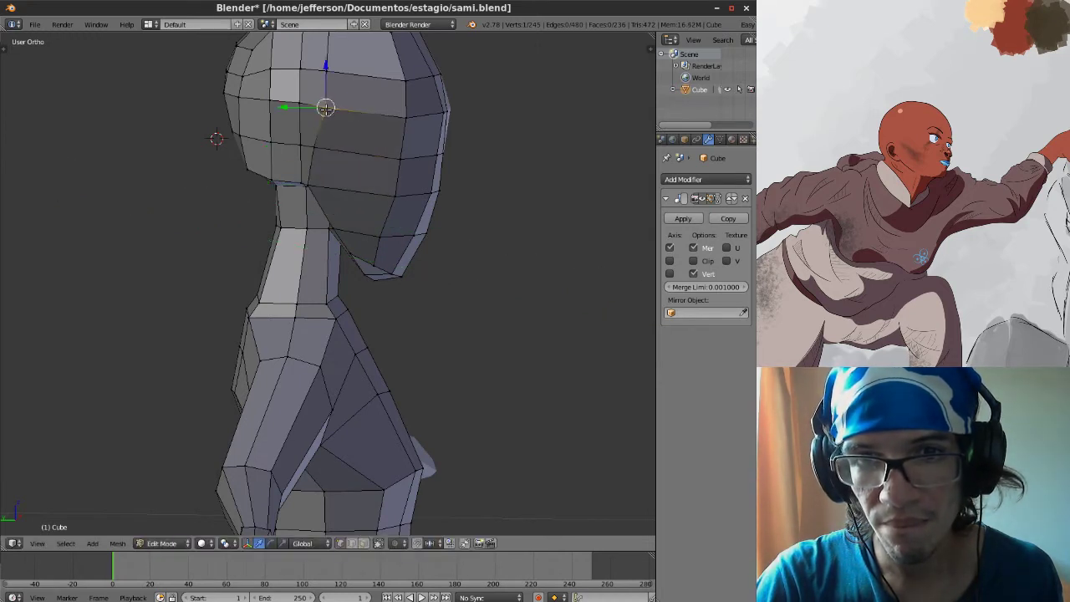
left_click_drag(325, 108, 291, 107)
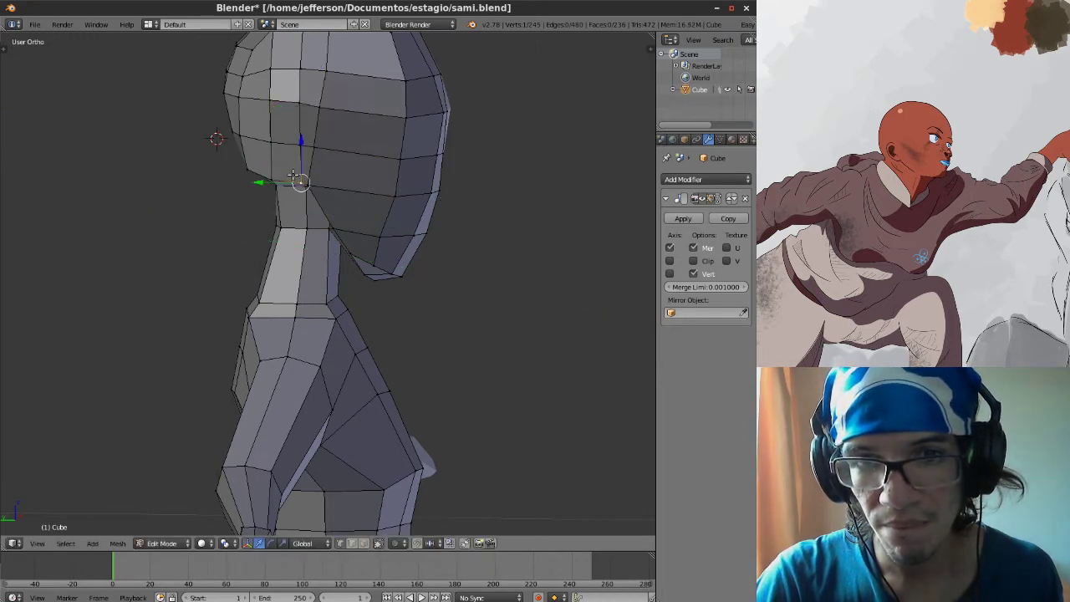
Move the vertices of the next vertical edge line behind the jaw backward along Y, from the neck up to the temple.
left_click_drag(265, 181, 257, 183)
right_click(299, 143)
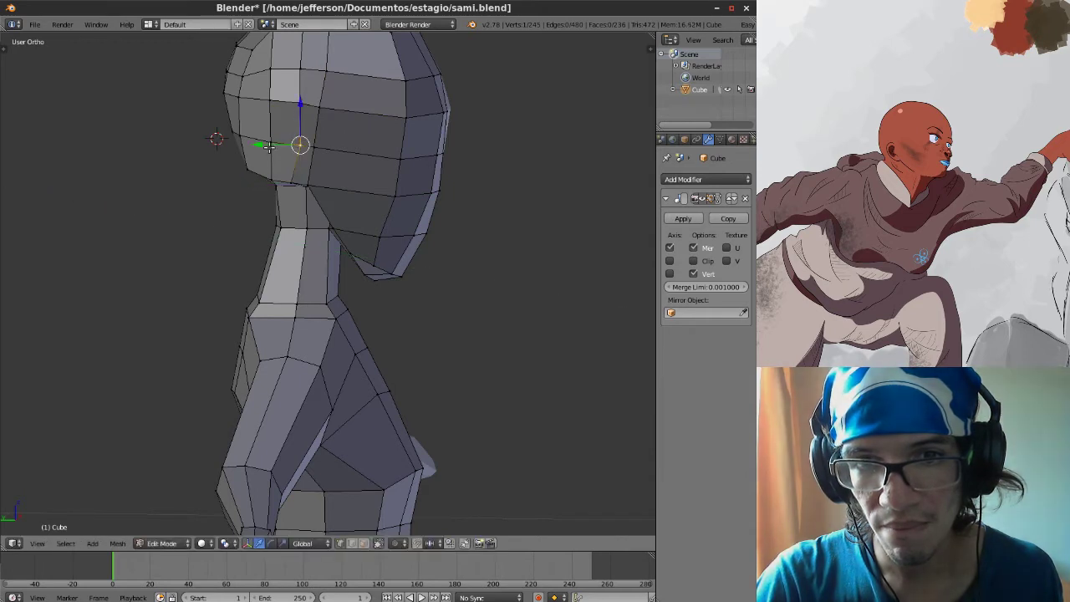
left_click_drag(269, 146, 257, 146)
right_click(299, 104)
left_click_drag(274, 106, 266, 110)
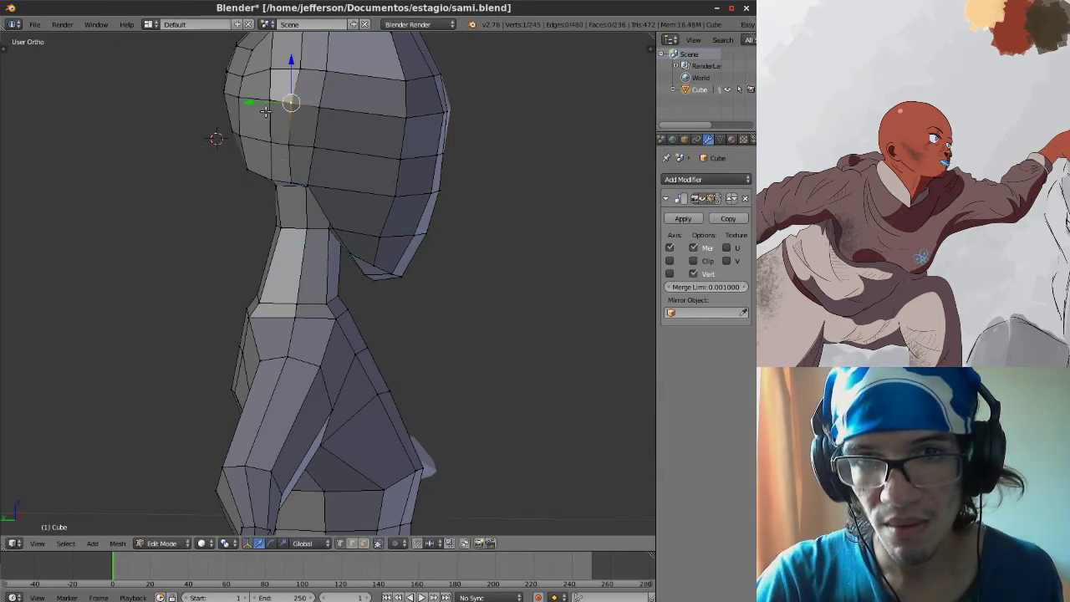
middle_click_drag(266, 112, 268, 189, "shift")
right_click(303, 148)
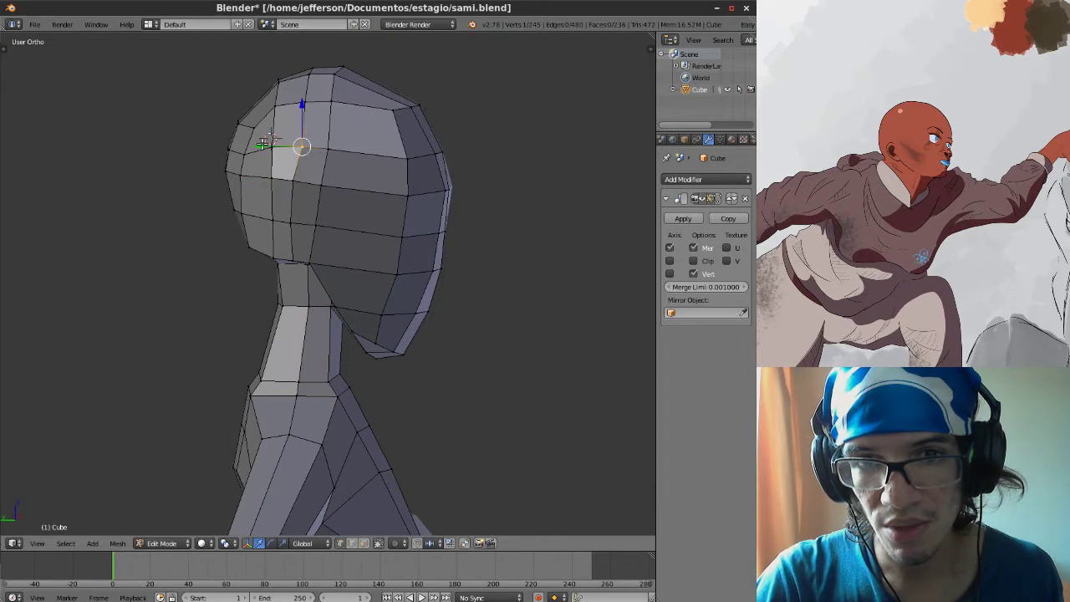
left_click_drag(262, 146, 254, 147)
Adjust the vertices along the lower edge of the head along Z, so the edge slopes from the nape to the jaw.
middle_click_drag(265, 256, 277, 258, "shift")
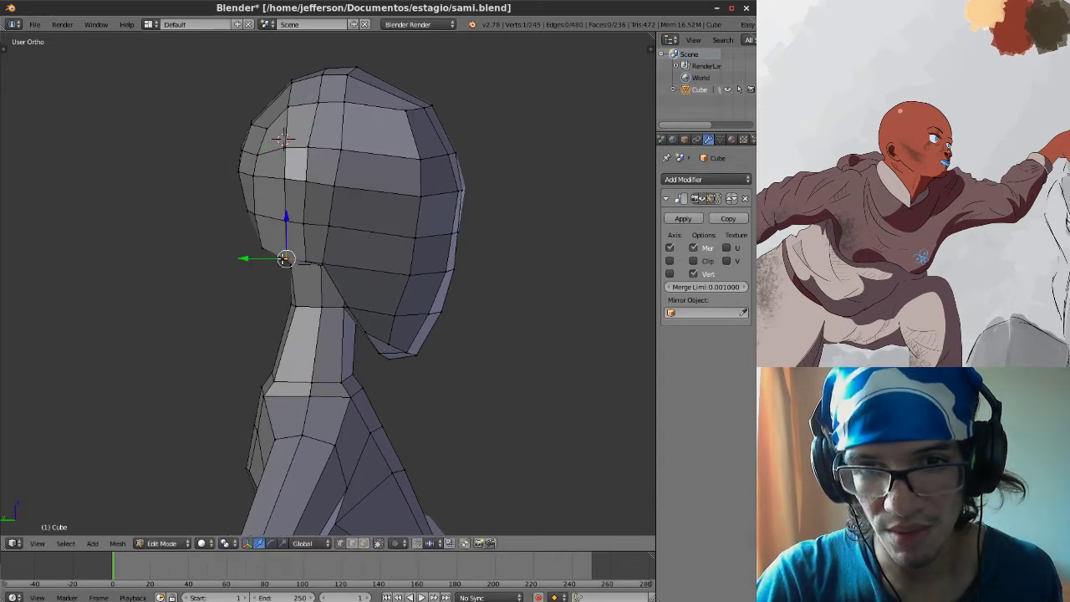
key("g")
key("z")
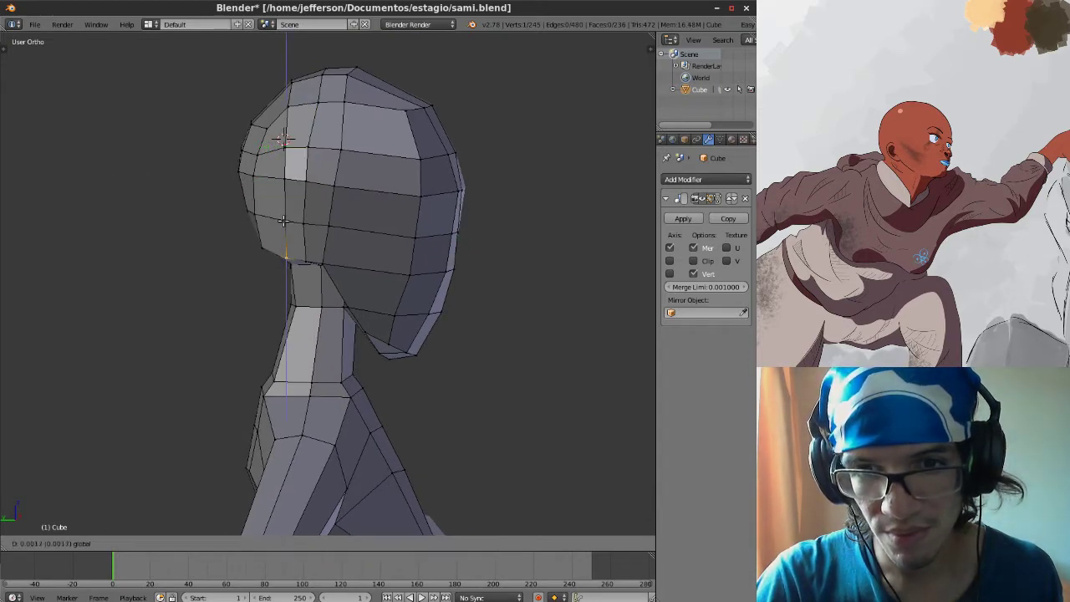
left_click(283, 220)
right_click(326, 250)
key("g")
key("z")
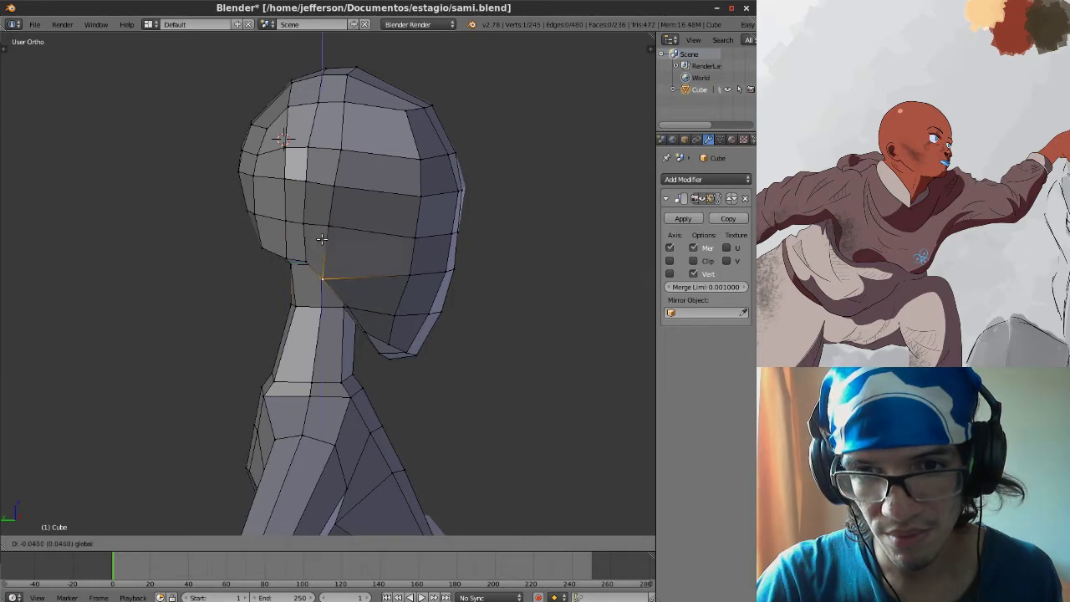
left_click(322, 240)
key("g")
key("z")
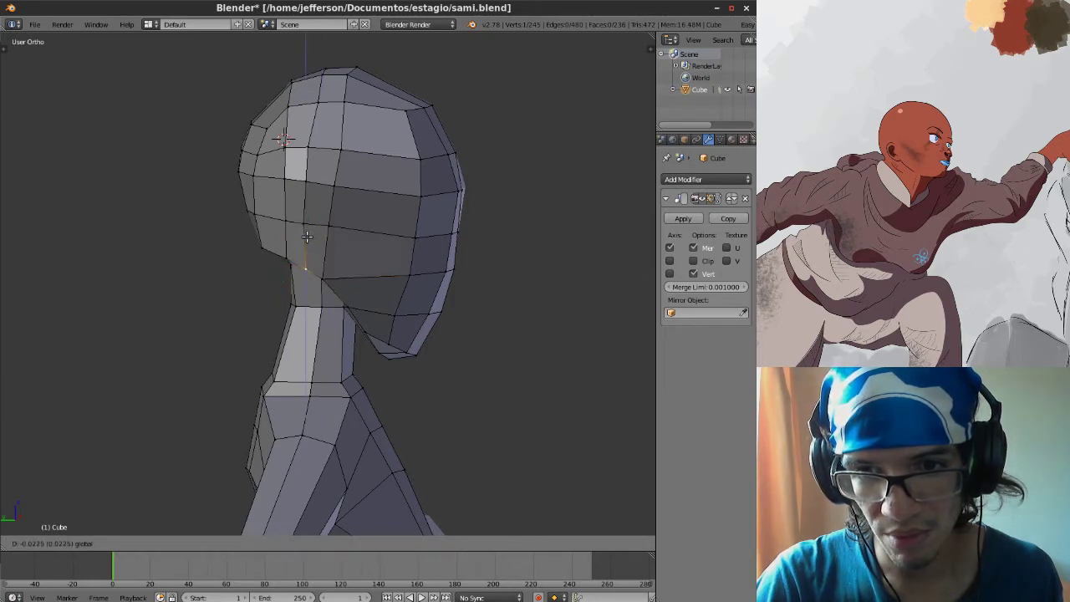
left_click(307, 237)
middle_click_drag(307, 238, 363, 256)
Save the file over the existing one, check the mirrored head in Object Mode and return to Edit Mode.
key("ctrl+s")
left_click(371, 266)
key("Tab")
left_click(303, 253)
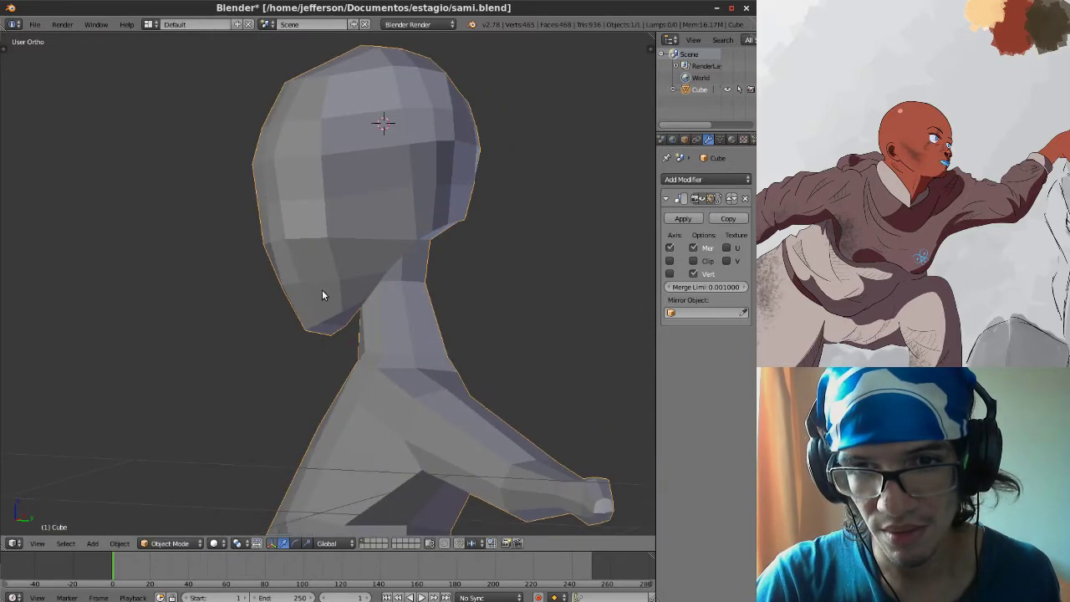
middle_click_drag(322, 295, 323, 267)
key("Tab")
left_click(367, 233)
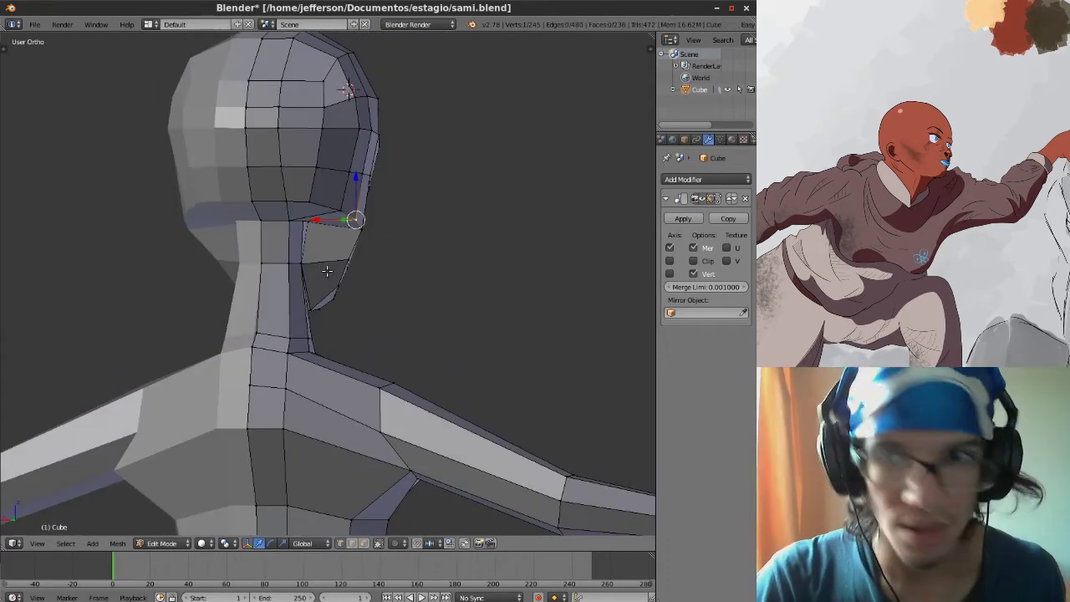
Move the upper neck vertex behind the jaw backward and reposition the vertices where the head's lower edge meets the neck.
key("alt+Tab")
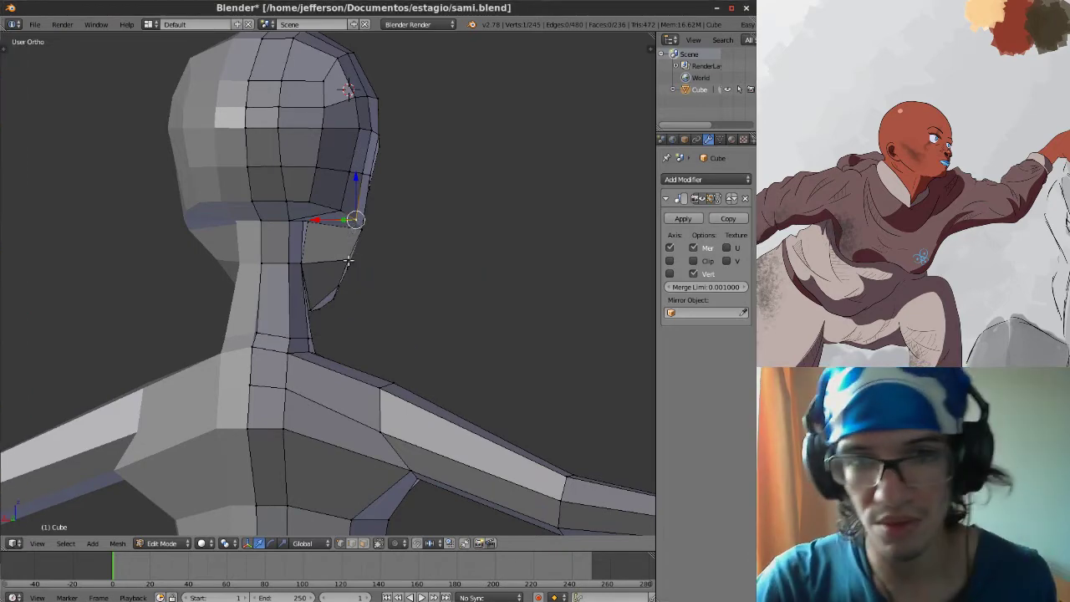
middle_click_drag(353, 230, 296, 238)
right_click_drag(285, 248, 283, 258)
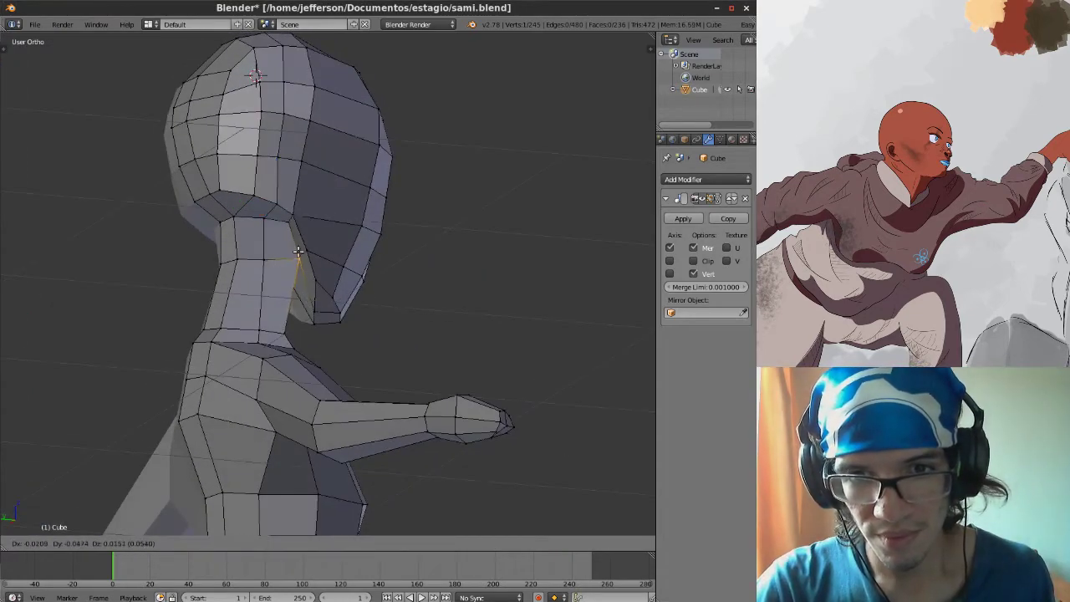
left_click(284, 255)
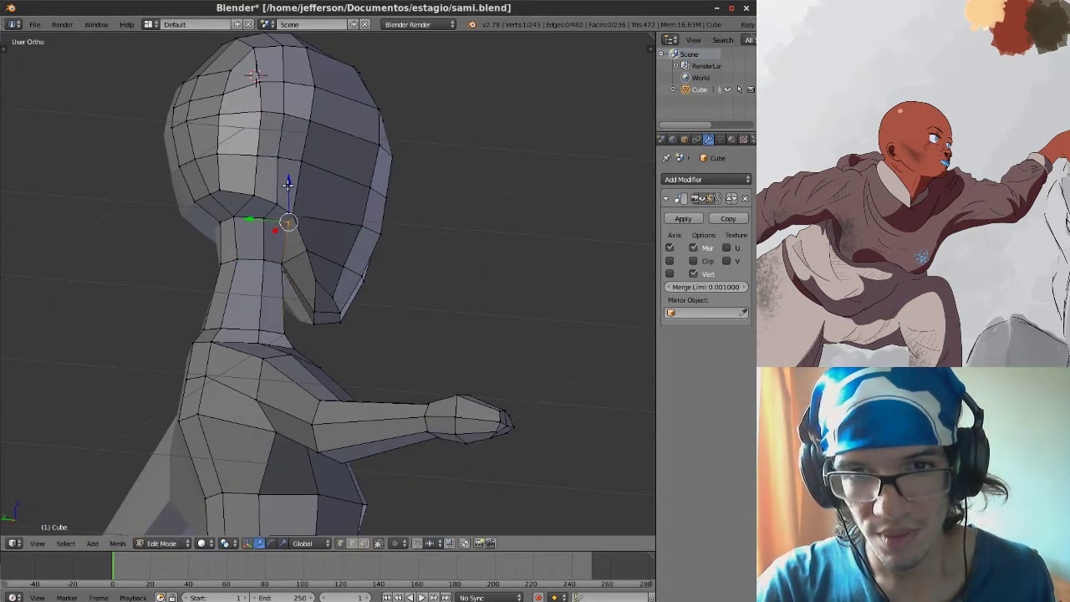
key("g")
left_click(287, 204)
key("g")
left_click(253, 239)
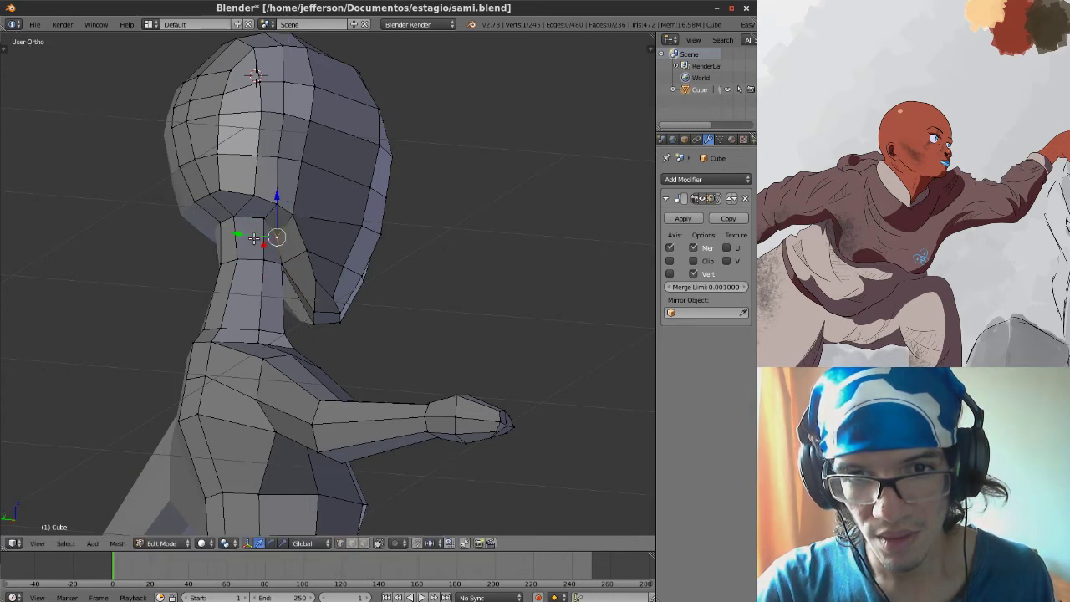
key("g")
left_click(264, 190)
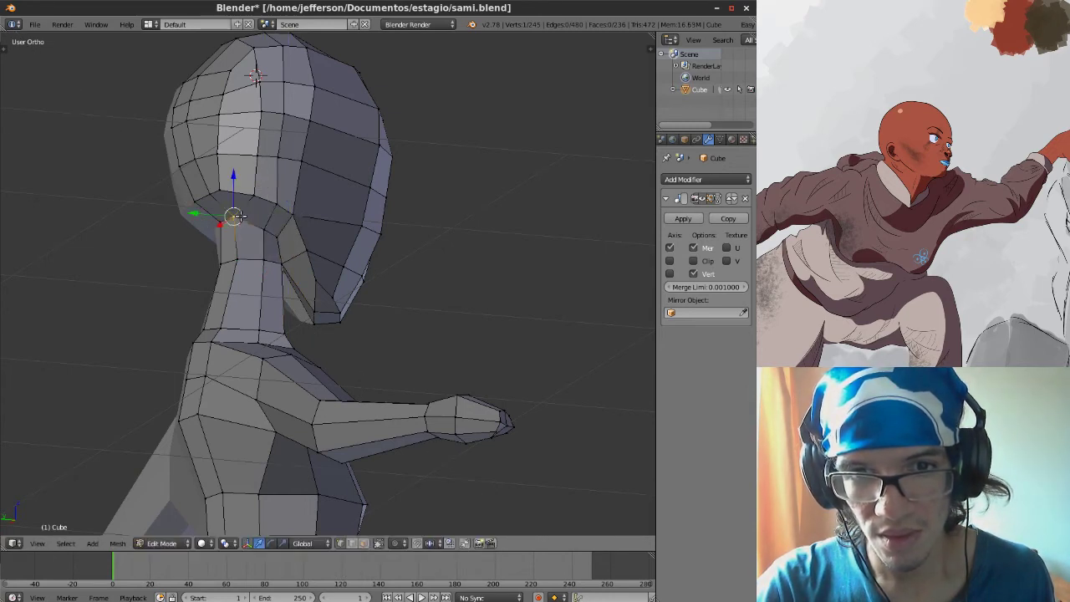
Move the nape vertices on the head's lower edge backward along Y.
key("g")
key("y")
left_click(190, 215)
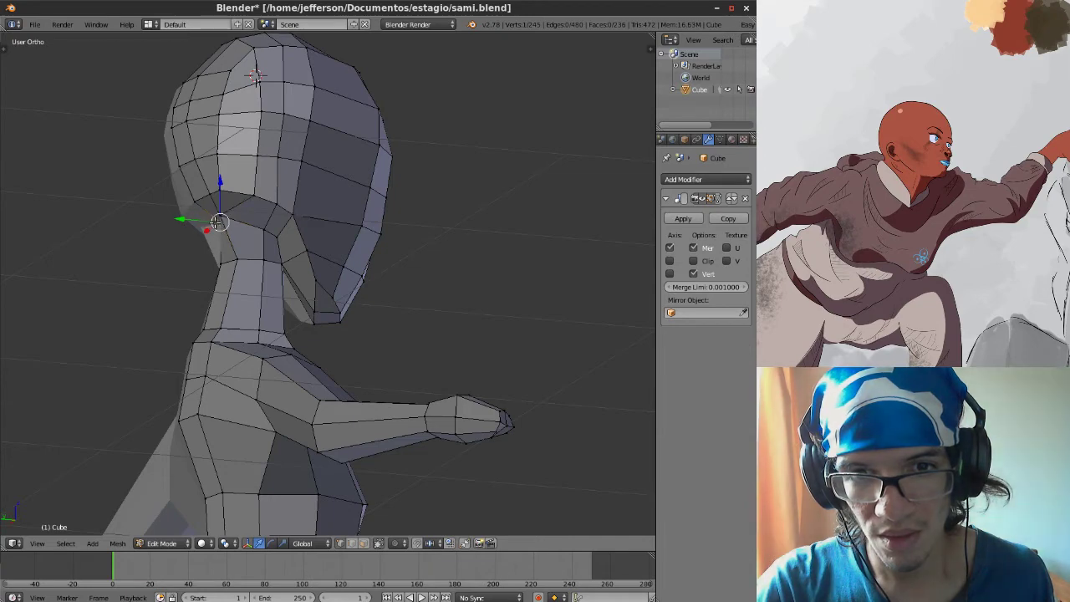
key("g")
key("y")
left_click(179, 216)
middle_click_drag(179, 216, 255, 281)
middle_click_drag(271, 235, 220, 238)
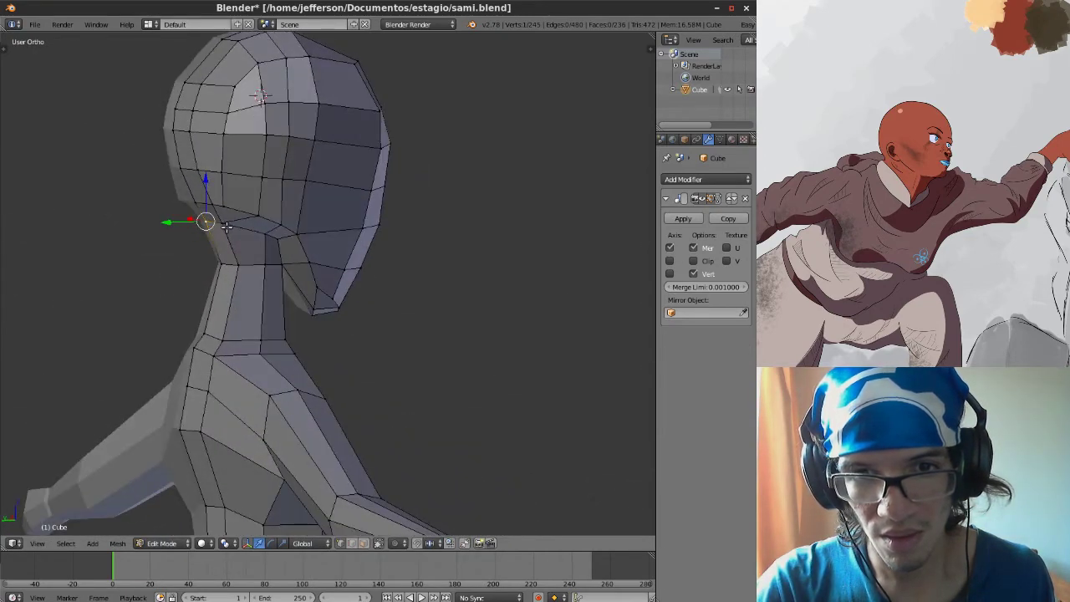
Lower the nape vertex along Z, and move the two upper neck vertices below it down along Z and backward along Y.
left_click_drag(215, 186, 215, 203)
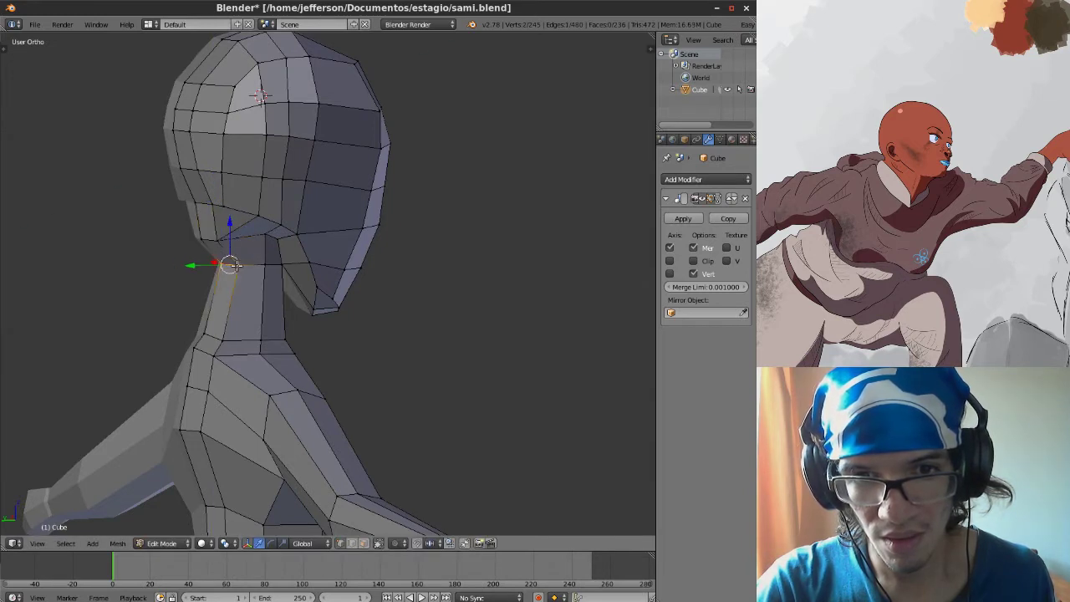
key("g")
key("z")
left_click(229, 258)
key("g")
key("y")
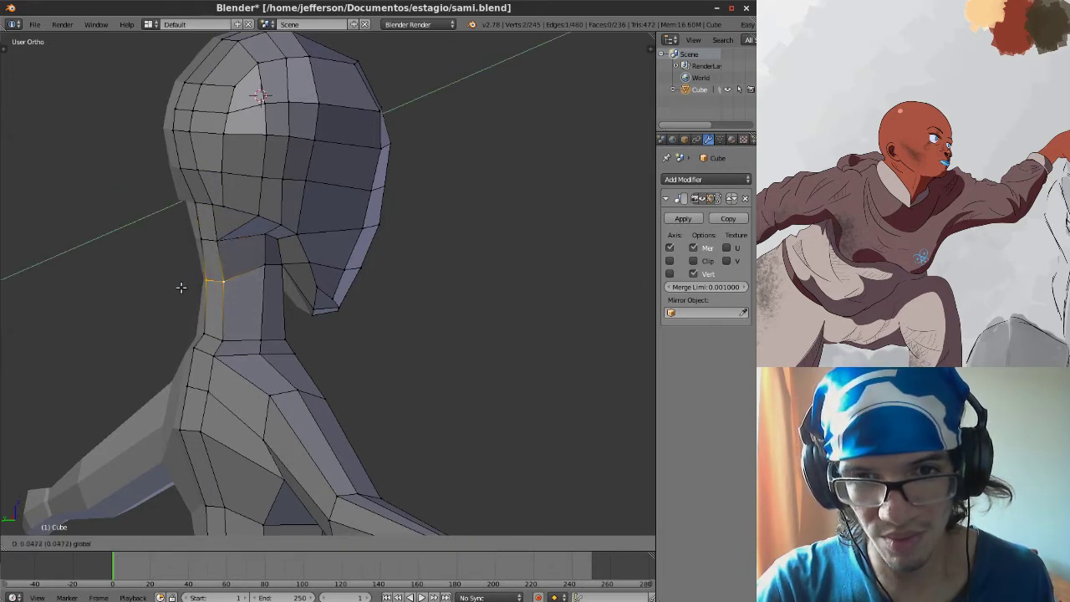
left_click(181, 287)
middle_click_drag(181, 287, 239, 264)
Show the mesh as a wireframe over the reference drawing in the right orthographic view.
key("KP_3")
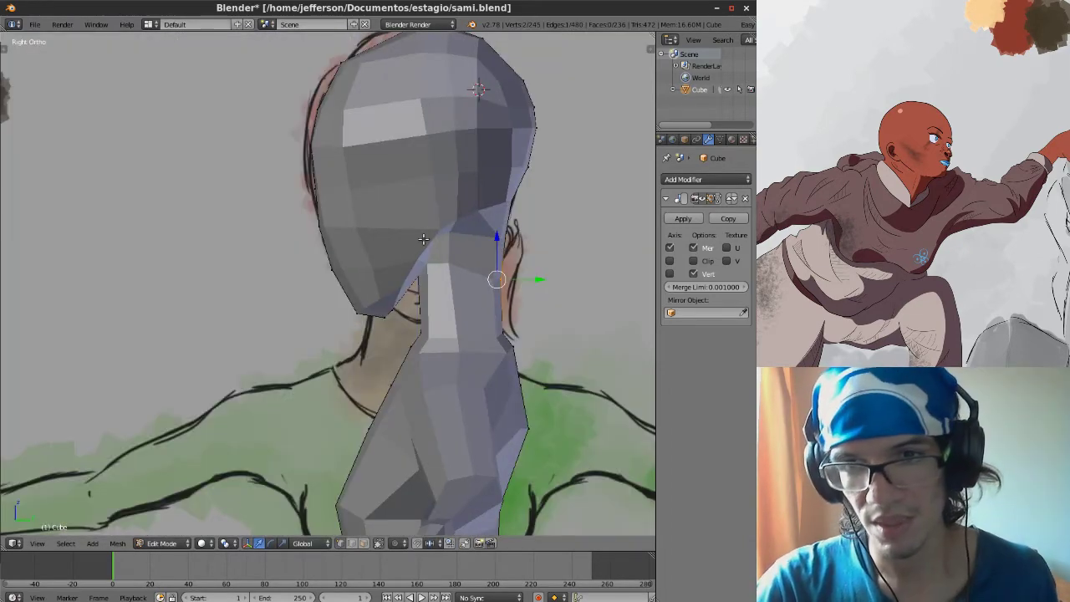
scroll(350, 230, "up", 1)
middle_click_drag(350, 230, 318, 224, "shift")
left_click(430, 253)
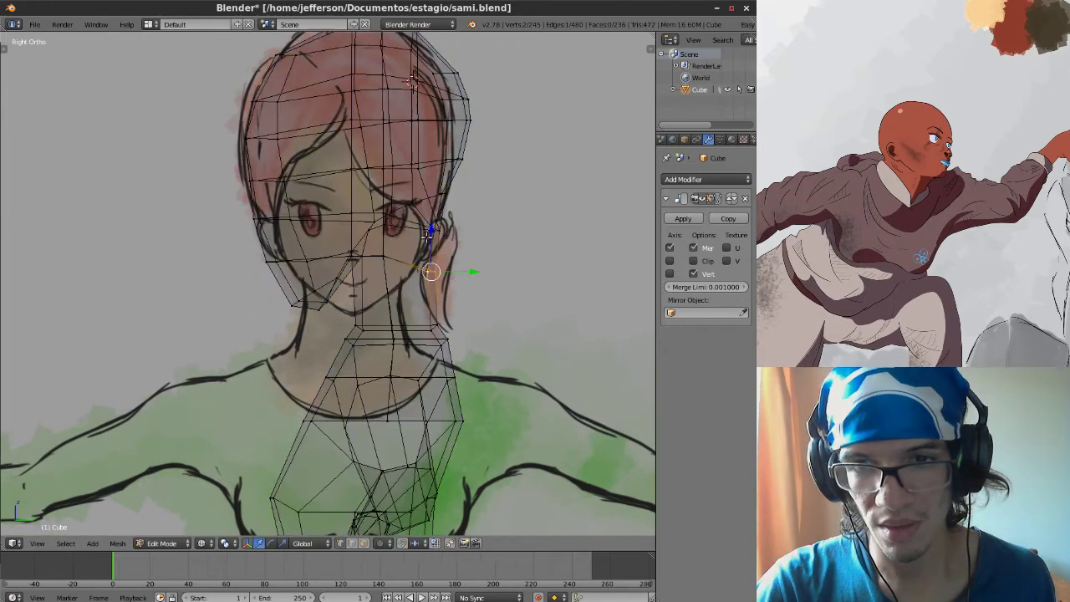
middle_click_drag(345, 170, 326, 235, "shift")
key("z")
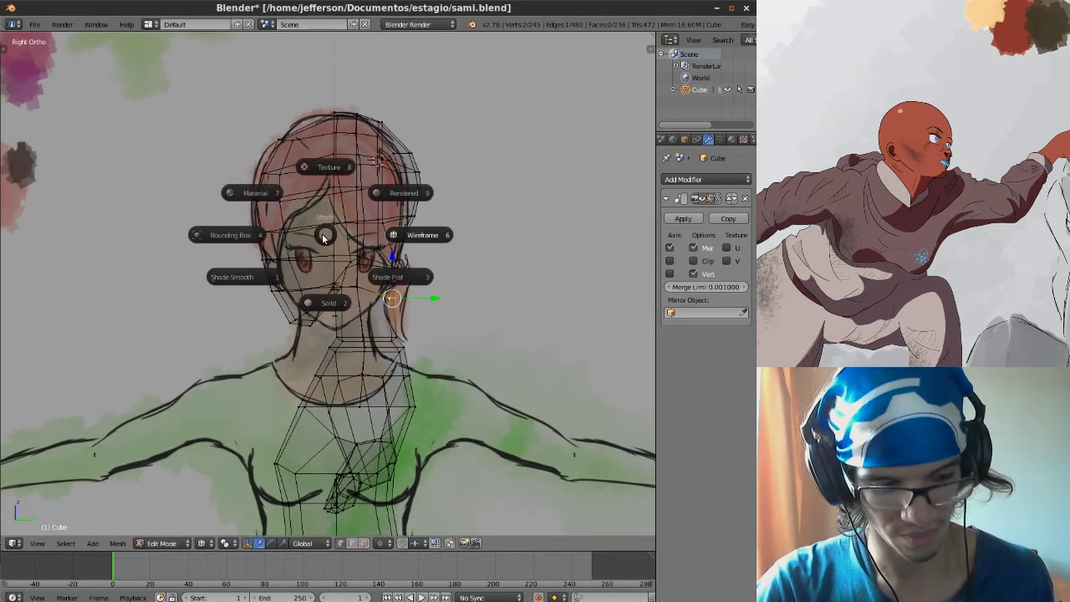
key("Escape")
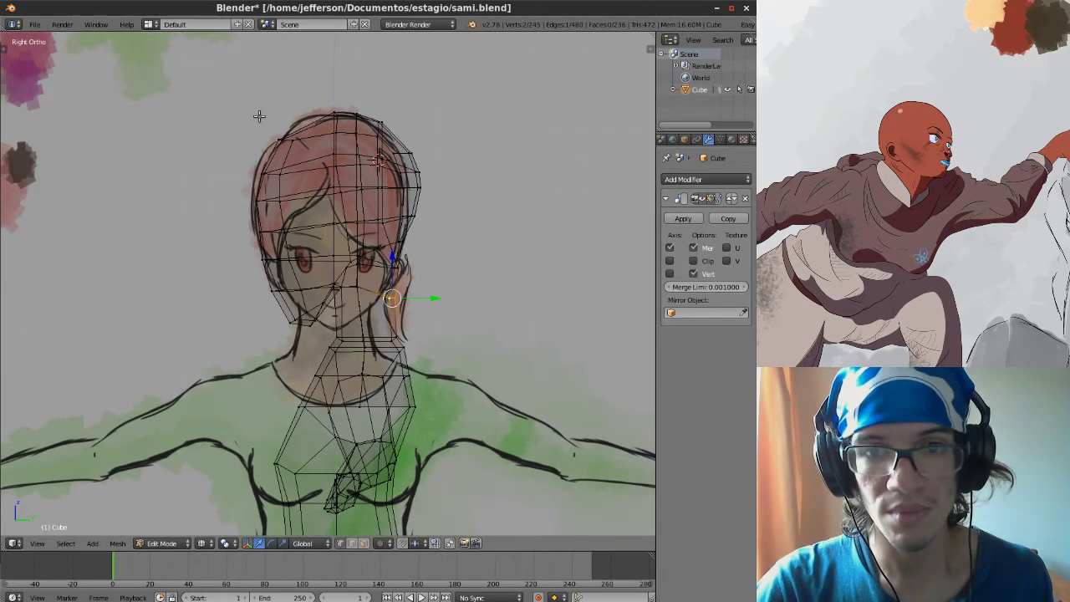
Lasso-select all the head vertices and move them slightly forward along Y and down along Z to fit the reference.
mouse_move(258, 114)
left_mouse_down("ctrl")
mouse_move(230, 276)
mouse_move(309, 338)
mouse_move(355, 301)
left_mouse_up("ctrl")
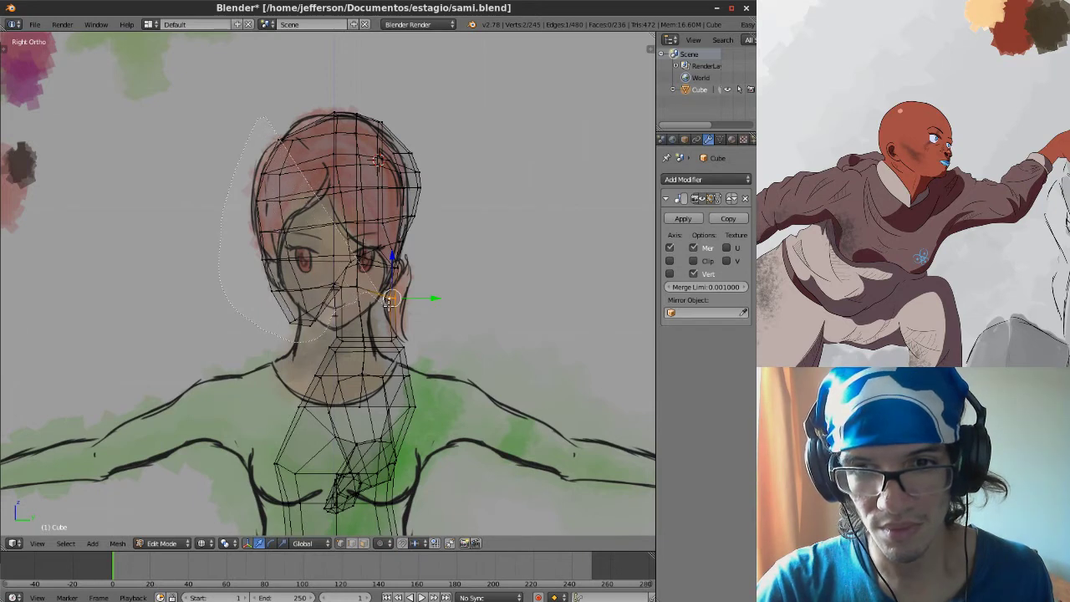
mouse_move(445, 206)
left_mouse_down("ctrl")
mouse_move(287, 72)
mouse_move(327, 177)
left_mouse_up("ctrl")
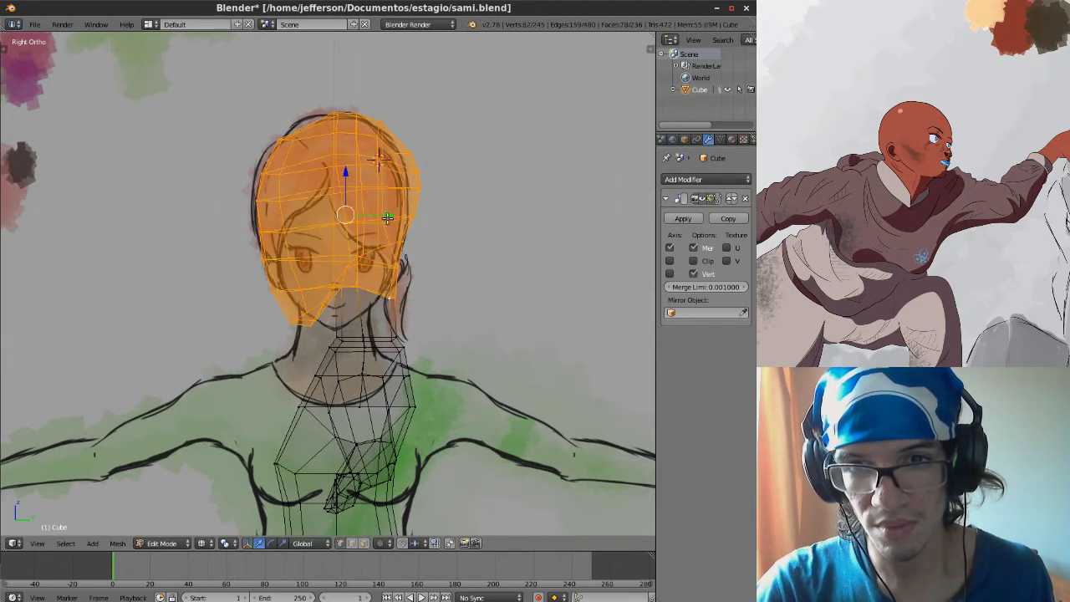
left_click_drag(387, 218, 381, 220)
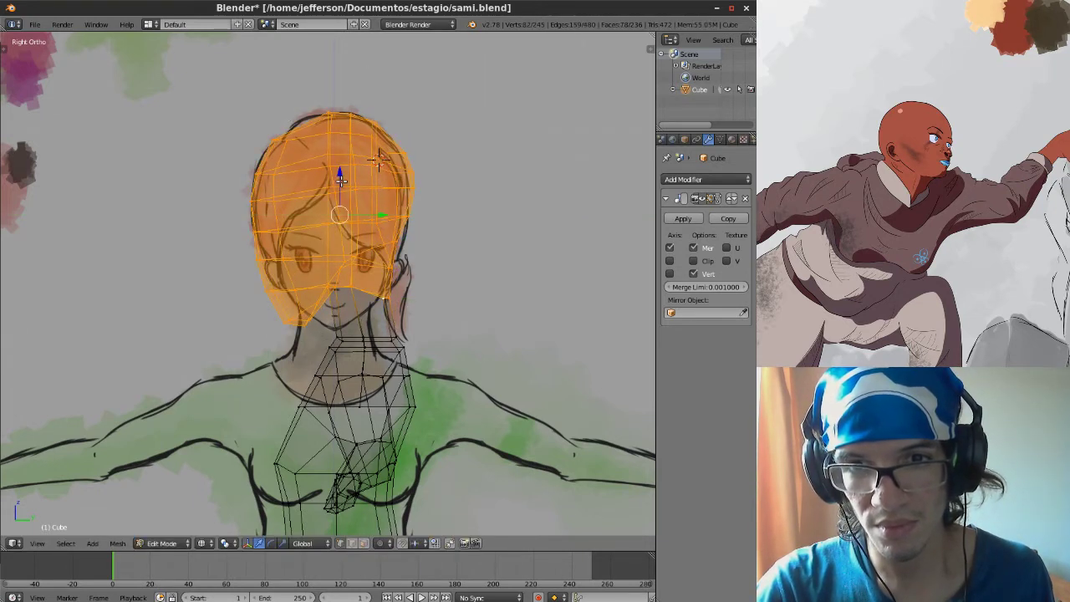
key("g")
key("z")
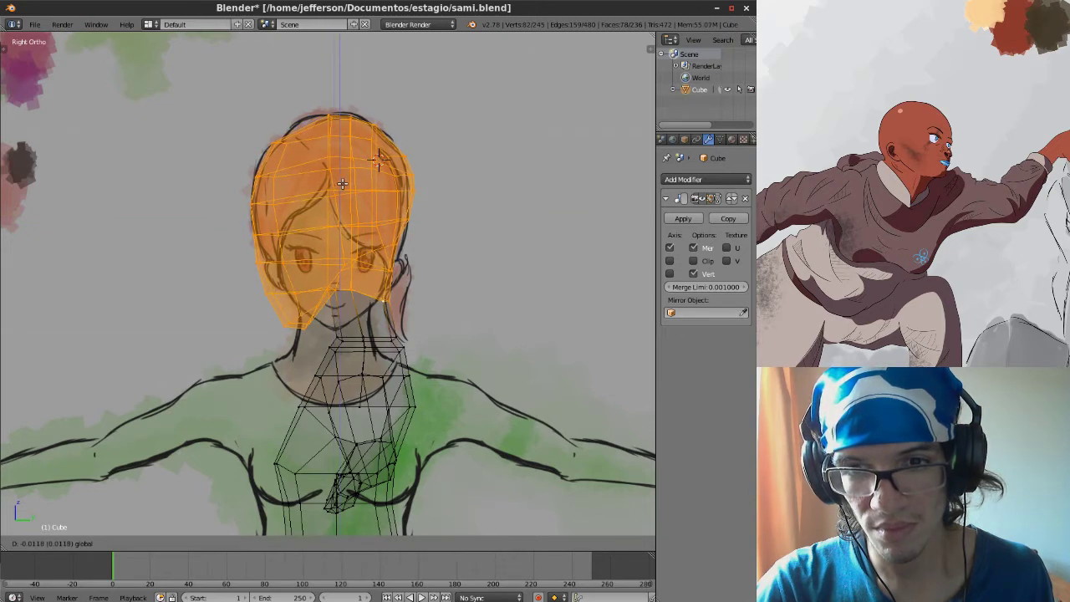
key("y")
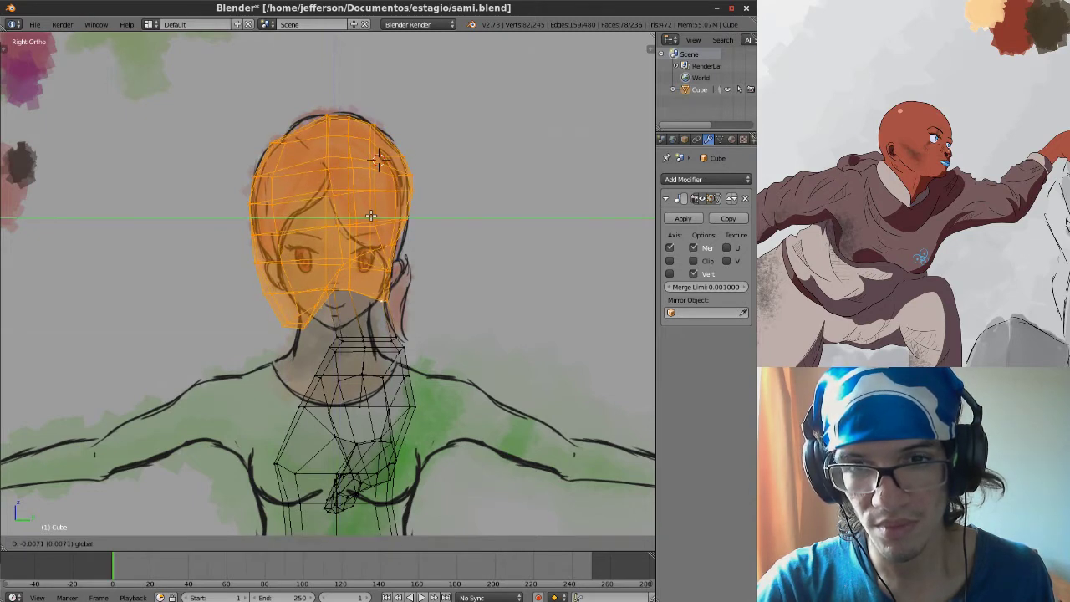
left_click(370, 215)
Nudge the nape vertices slightly backward along Y and return the display to solid shading.
middle_click_drag(398, 269, 394, 219, "shift")
key("a")
scroll(383, 265, "up", 3)
left_click_drag(427, 214, 432, 215)
right_click(391, 257)
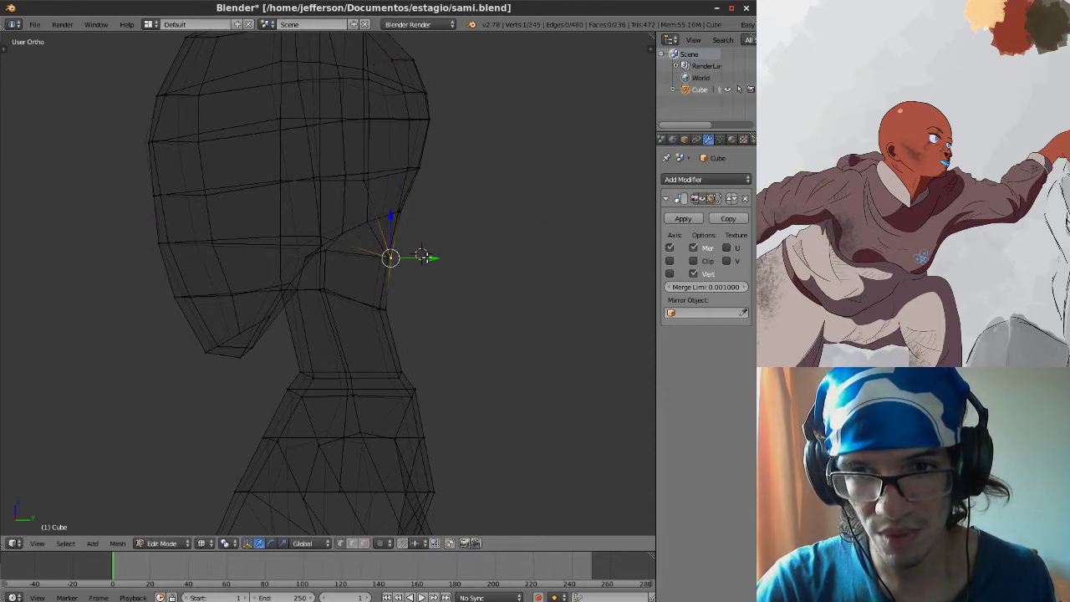
left_click_drag(425, 258, 428, 257)
right_click(370, 223)
middle_click_drag(409, 219, 367, 243)
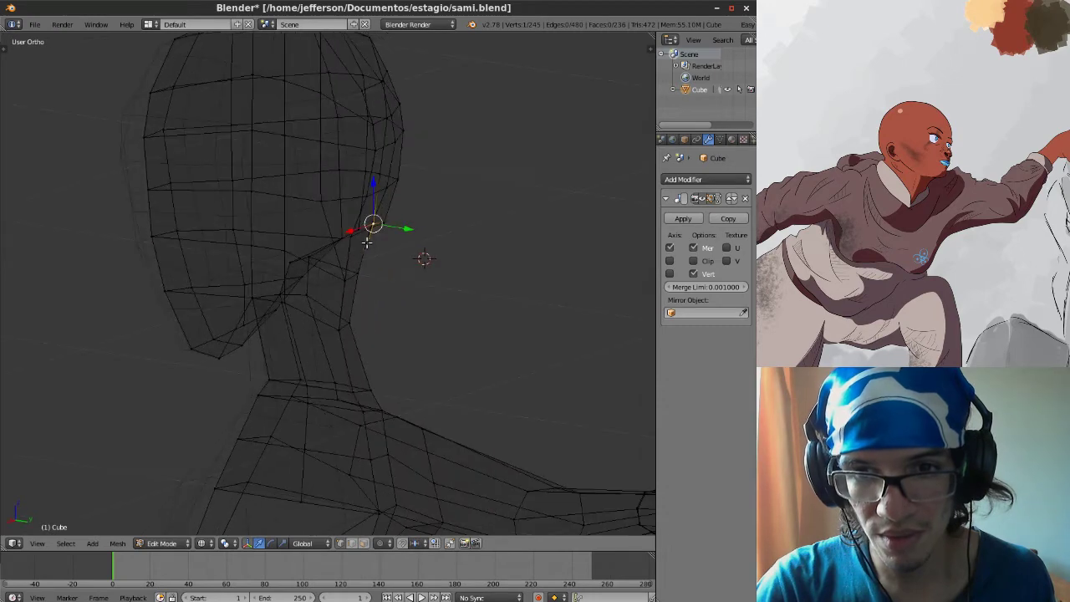
key("z")
left_click(369, 311)
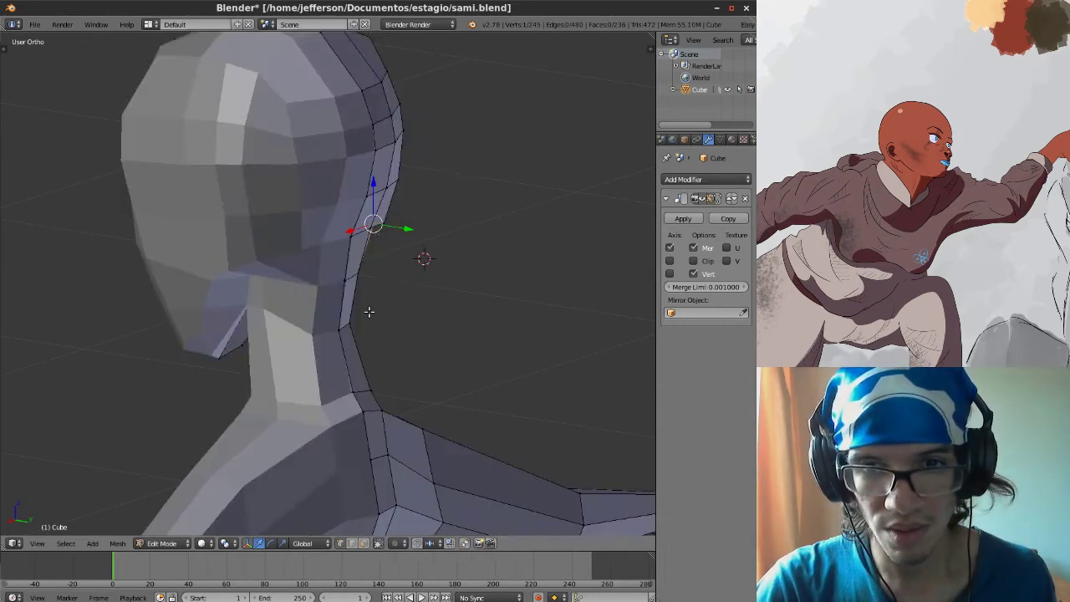
Lower the vertex at the rear corner of the head's lower edge along Z.
middle_click_drag(369, 312, 255, 267)
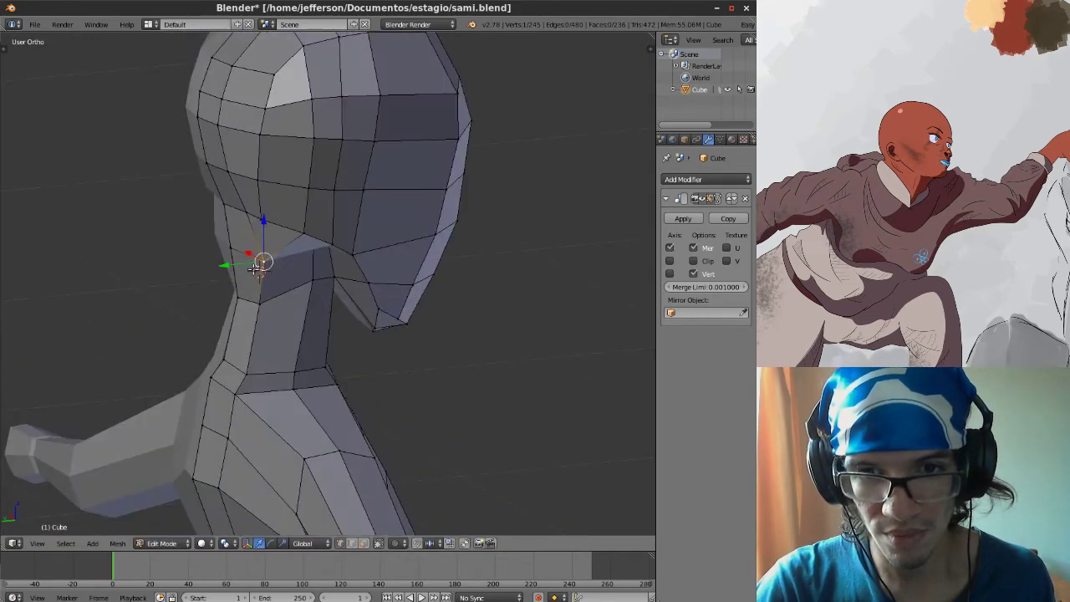
left_click_drag(266, 234, 232, 286)
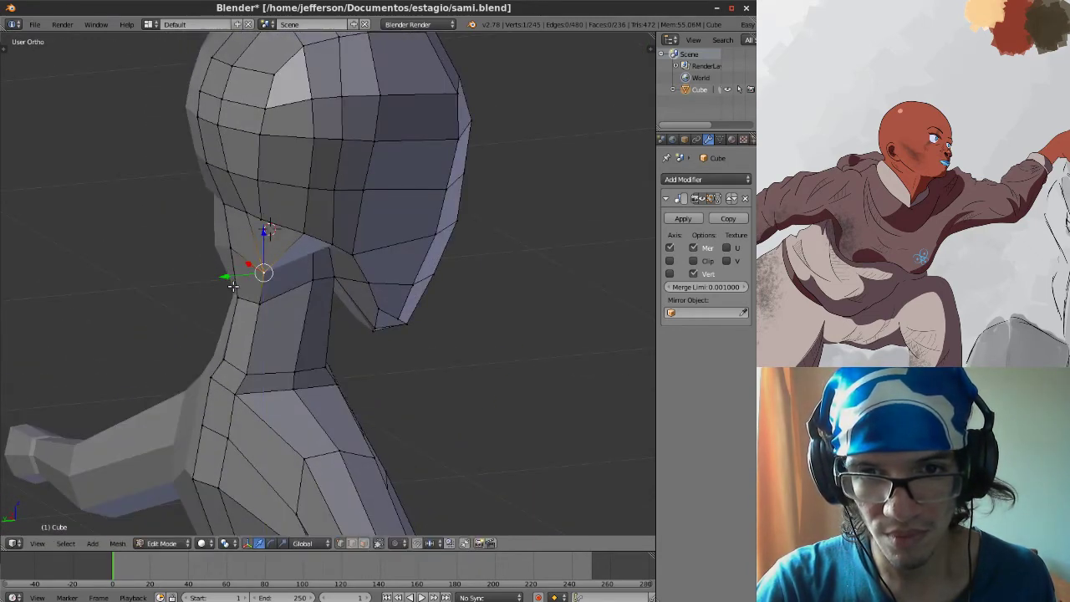
middle_click_drag(235, 259, 289, 301)
Adjust the vertex on the head's lower edge behind the jaw and the neck-side vertex below it along X.
right_click(318, 254)
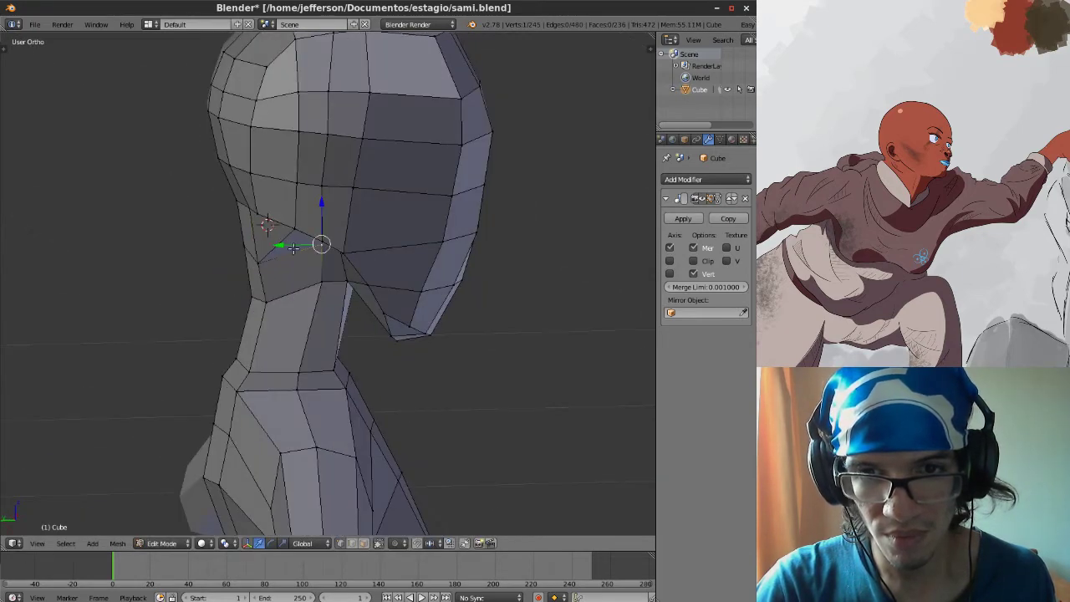
middle_click_drag(292, 249, 311, 262)
key("g")
key("x")
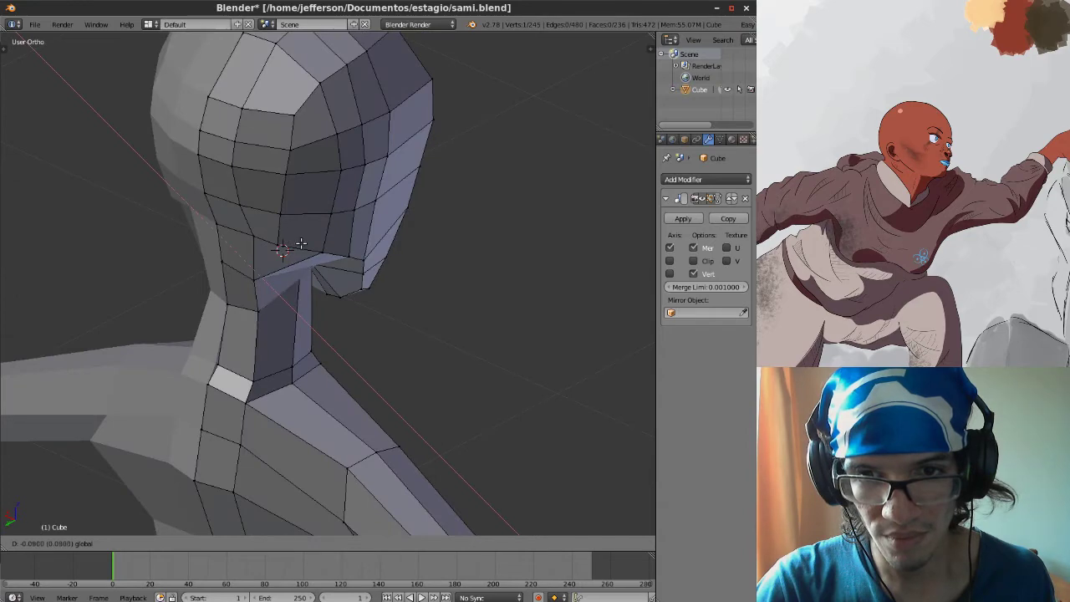
left_click(296, 244)
right_click(302, 286)
key("g")
key("x")
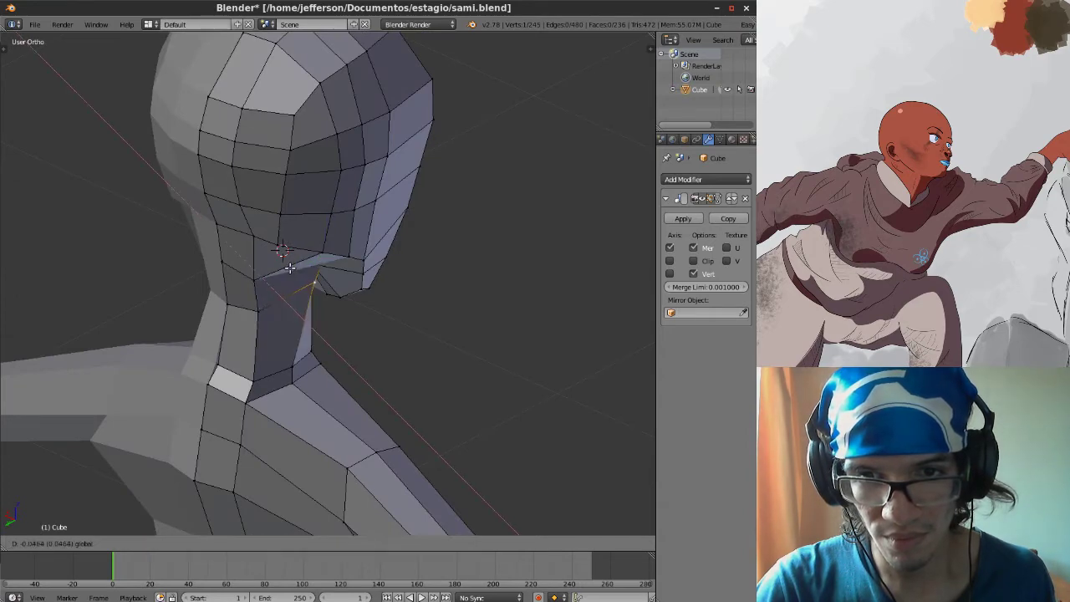
left_click(286, 268)
Adjust the upper front neck vertex below the jaw corner along X and Z.
middle_click_drag(352, 271, 383, 297)
right_click(349, 290)
key("g")
key("x")
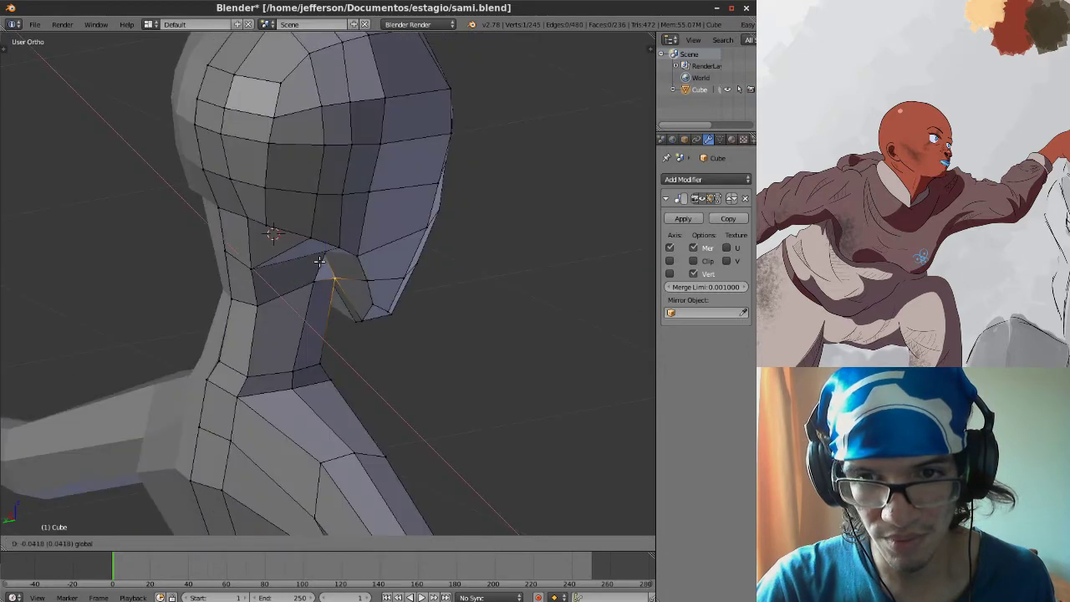
left_click(344, 259)
key("g")
key("z")
left_click(344, 259)
Save the file over the existing one and switch the character mesh to Sculpt Mode.
middle_click_drag(344, 260, 318, 296)
key("ctrl+s")
left_click(297, 294)
key("Tab")
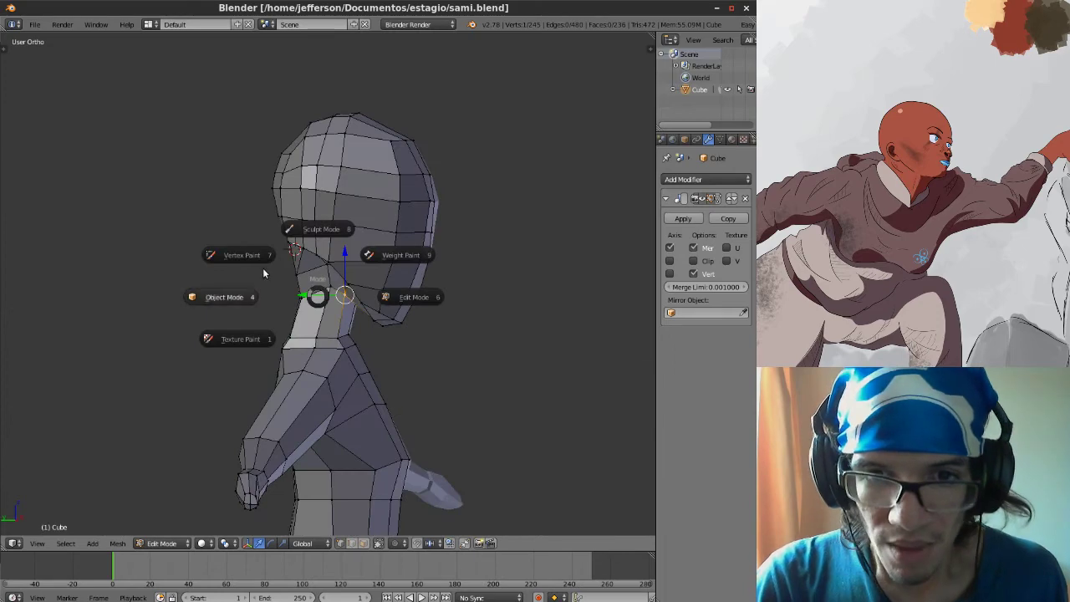
left_click(322, 232)
mouse_move(322, 232)
middle_mouse_down()
mouse_move(344, 253)
mouse_move(307, 247)
middle_mouse_up()
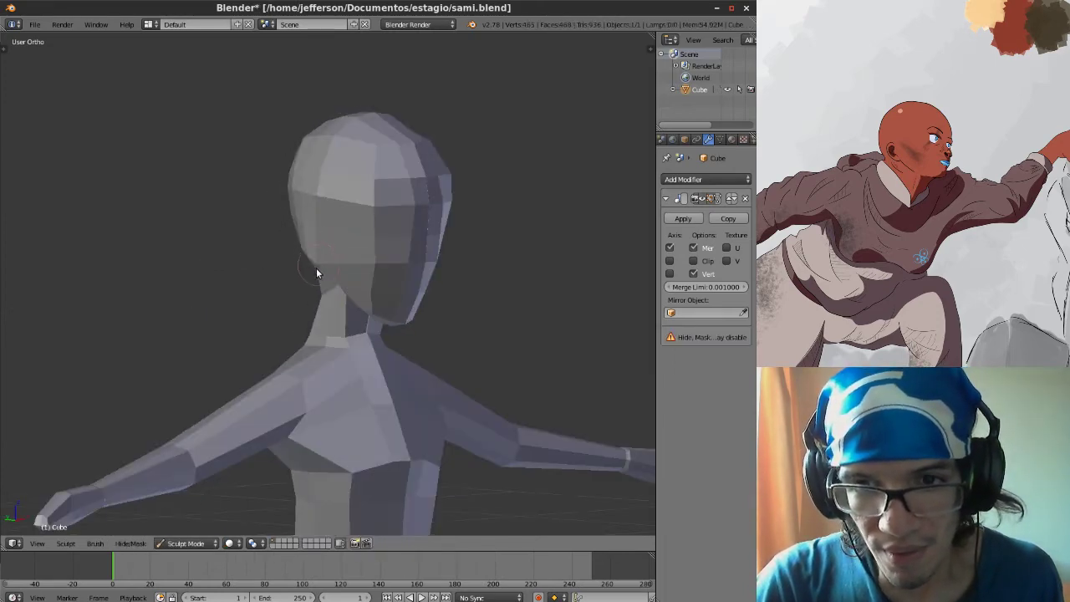
Choose the Grab brush and set its radius to 80 px.
key("t")
left_click(53, 86)
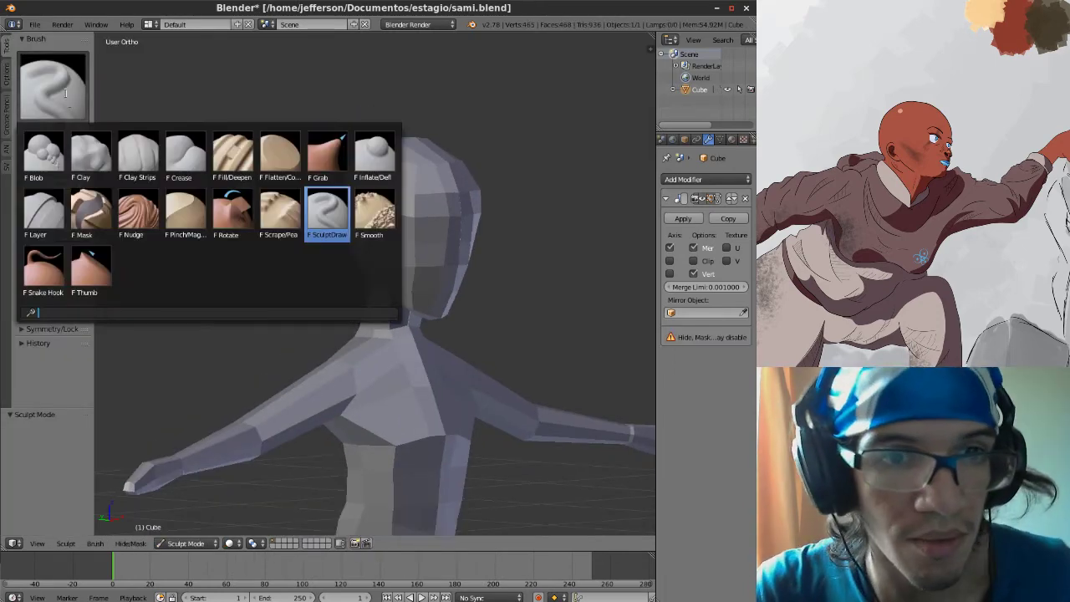
left_click(327, 154)
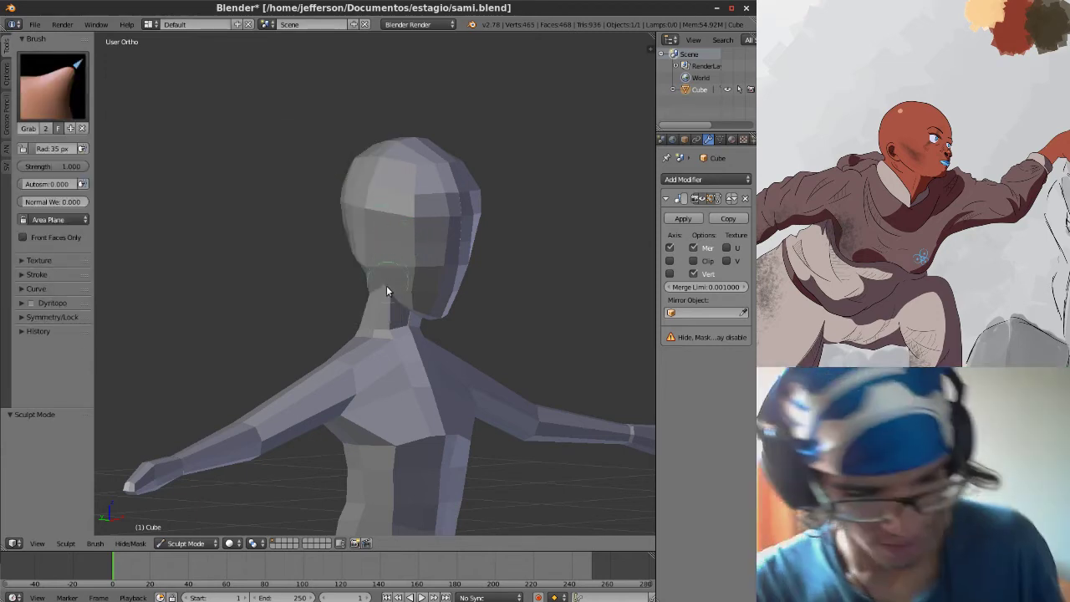
key("f")
left_click(412, 274)
Pull the nape area where the head meets the neck slightly backward with the Grab brush.
middle_click_drag(411, 274, 378, 252)
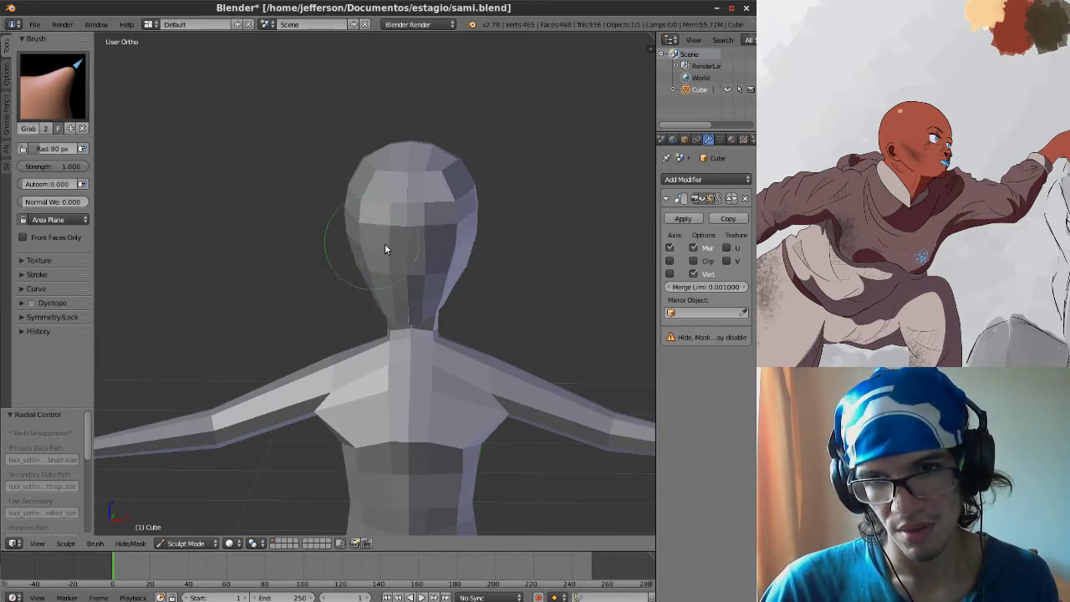
middle_click_drag(385, 244, 379, 274)
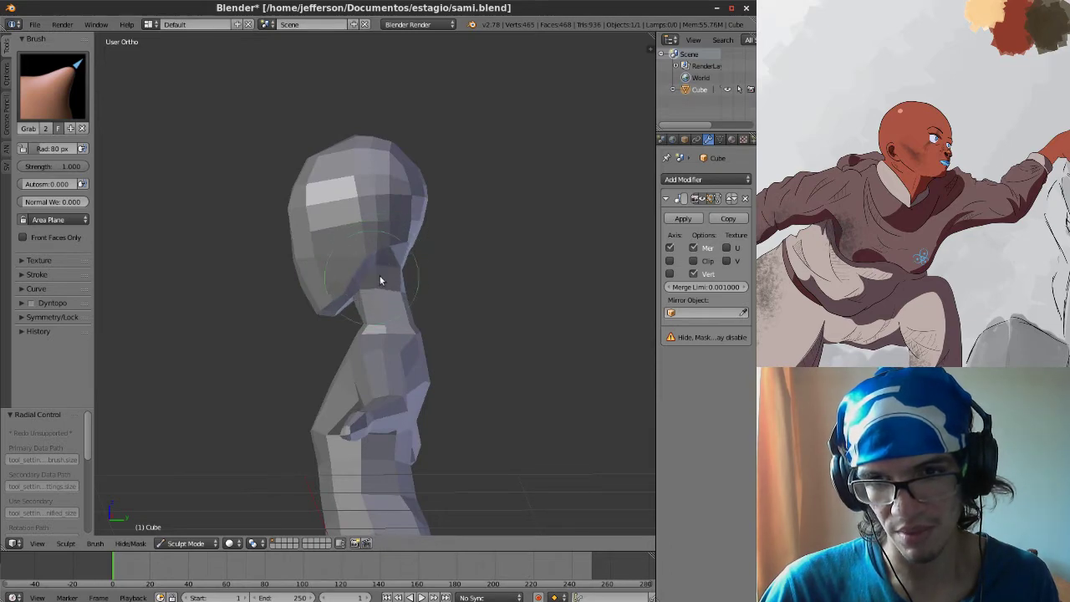
middle_click_drag(376, 280, 307, 279)
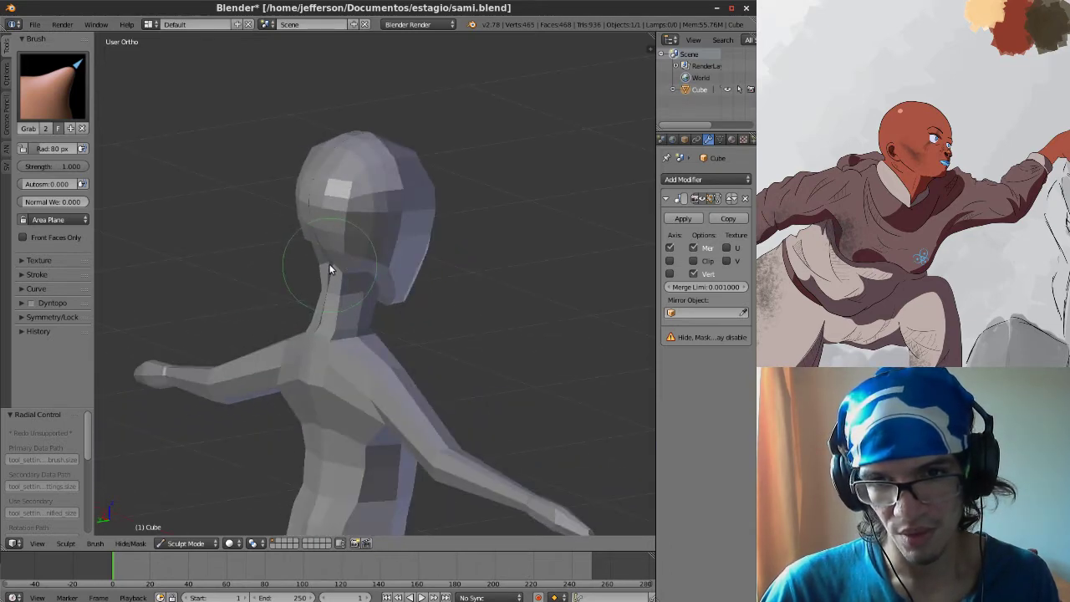
mouse_move(325, 267)
left_mouse_down()
mouse_move(324, 305)
mouse_move(317, 258)
mouse_move(322, 269)
left_mouse_up()
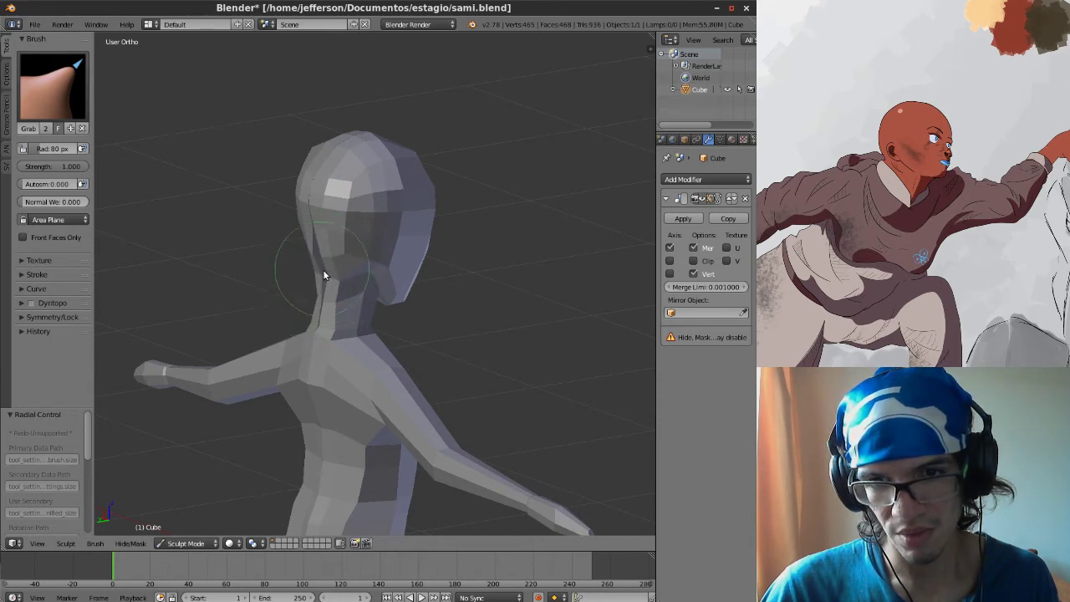
Reshape the nape and the upper back below the neck with the Grab brush, softening the back's profile.
middle_click_drag(383, 302, 334, 267)
left_click_drag(331, 252, 329, 220)
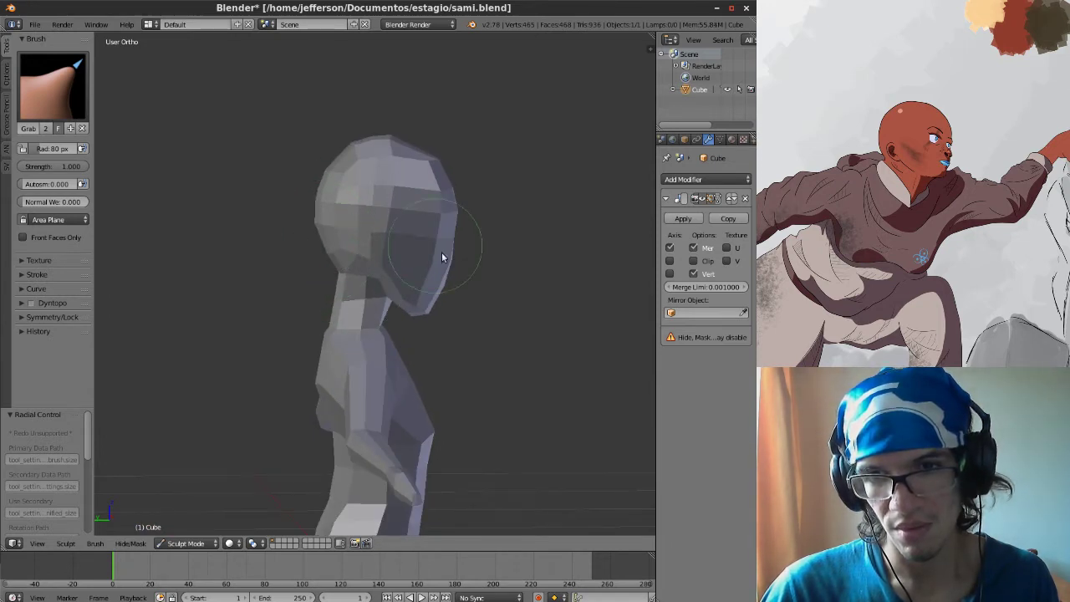
middle_click_drag(443, 256, 317, 282)
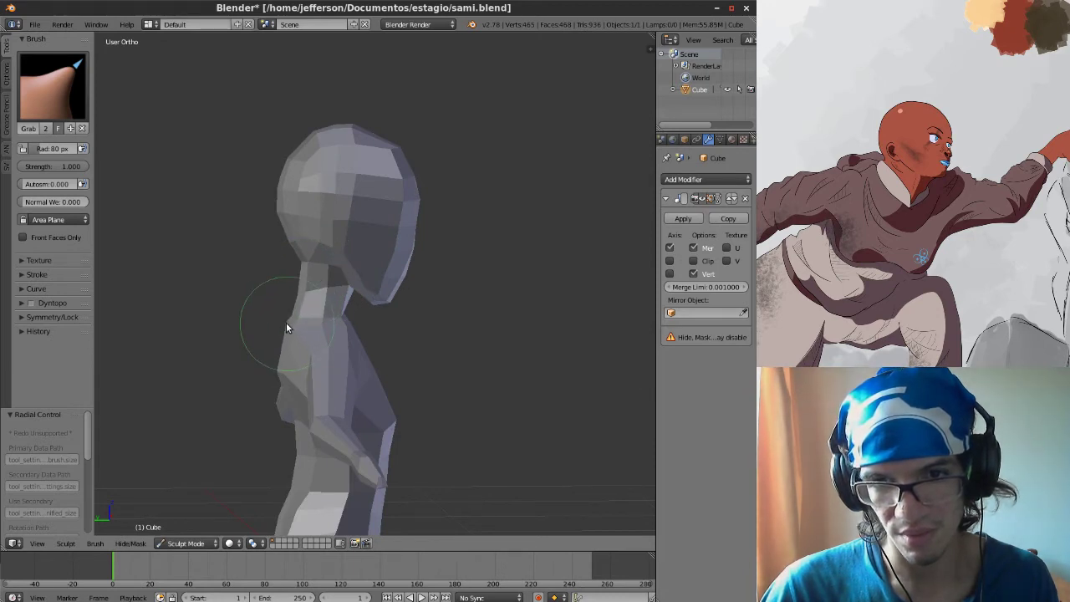
left_click_drag(286, 322, 274, 359)
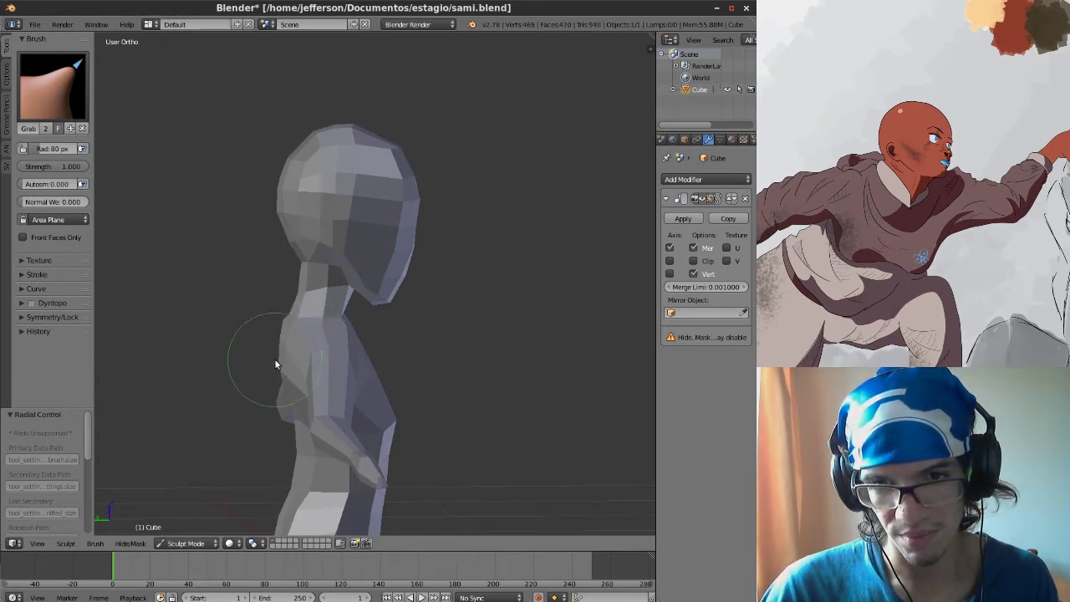
Pull the buttocks slightly backward and down in the side profile with the Grab brush.
middle_click_drag(284, 371, 436, 313)
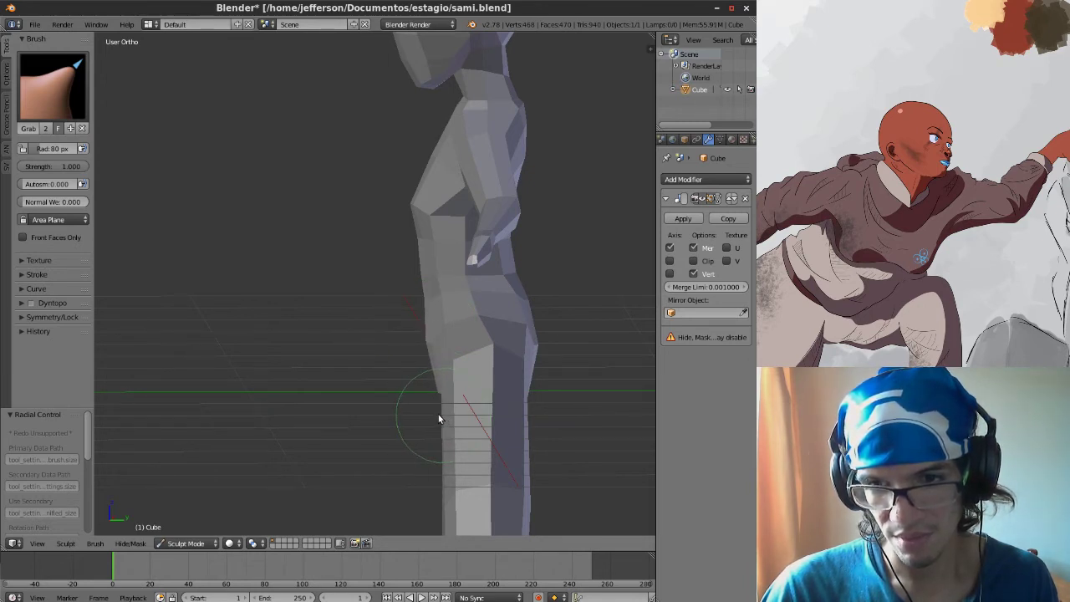
middle_click_drag(485, 359, 380, 355, "shift")
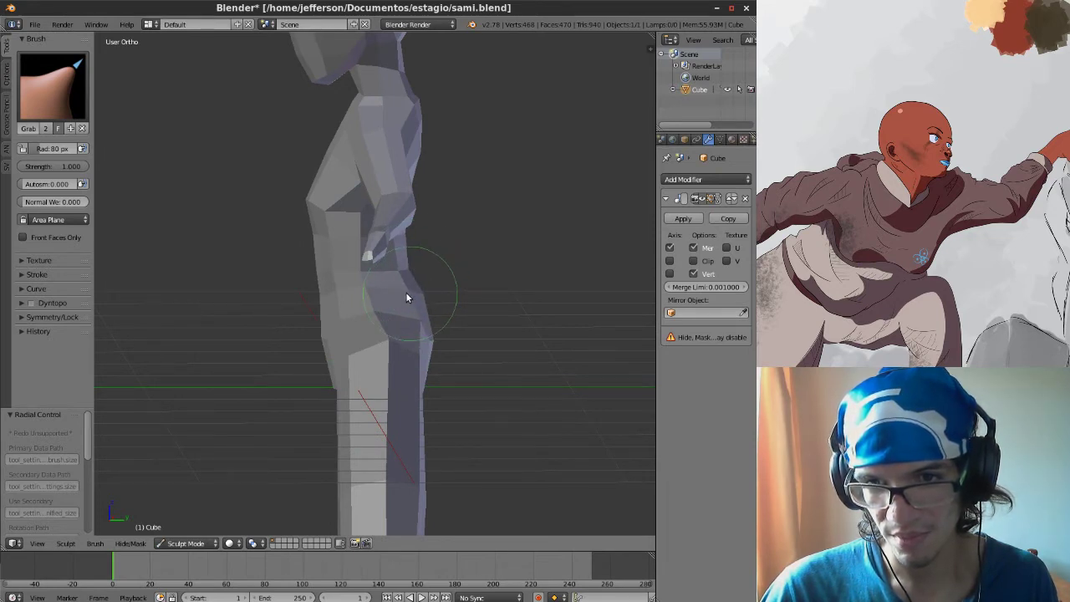
left_click_drag(406, 297, 432, 349)
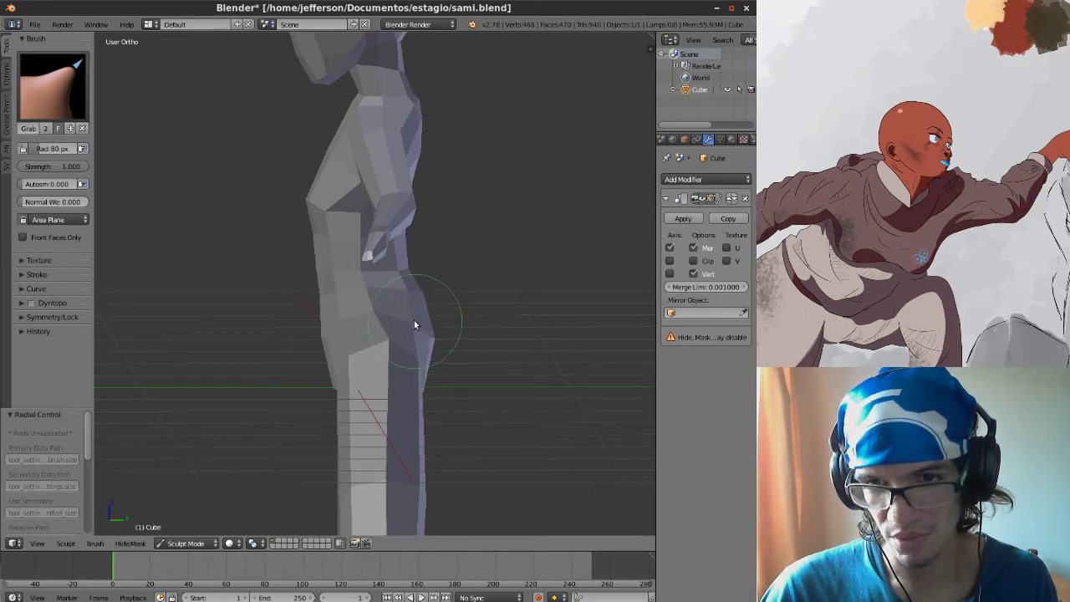
middle_click_drag(413, 322, 355, 327)
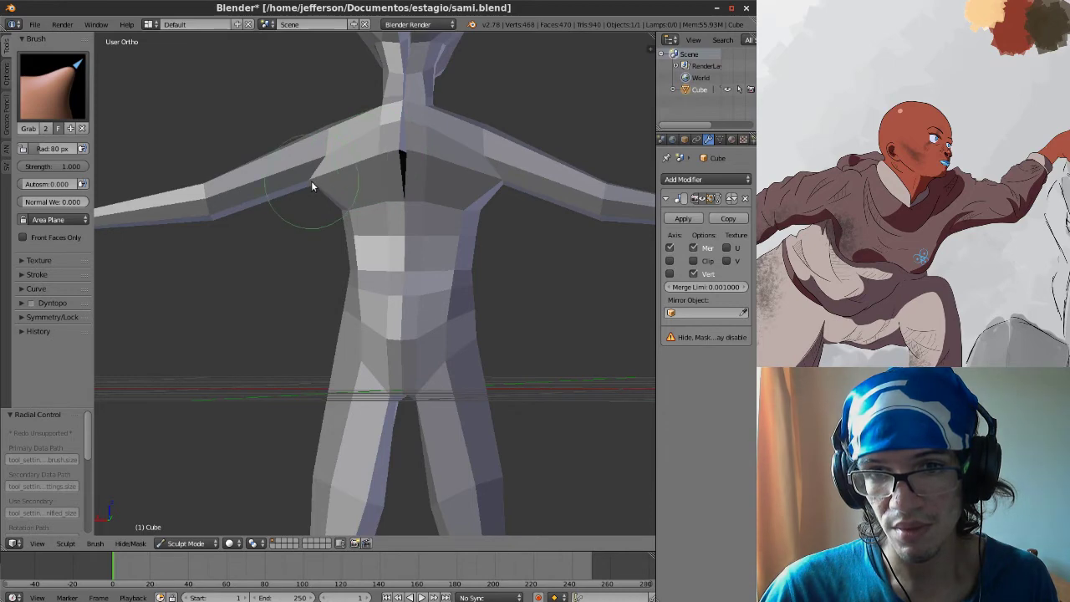
Reduce the Grab brush radius to 36 px and close the gap along the centre line between the shoulder blades.
mouse_move(311, 180)
middle_mouse_down()
mouse_move(382, 262)
mouse_move(375, 203)
mouse_move(418, 139)
mouse_move(401, 203)
middle_mouse_up()
key("f")
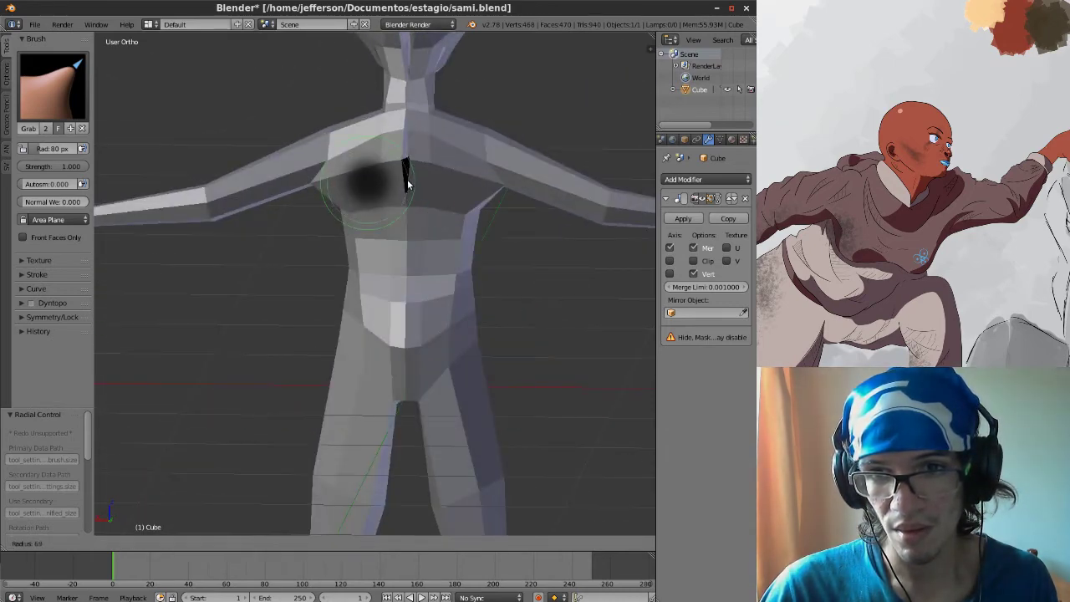
left_click(388, 185)
left_click_drag(411, 161, 400, 162)
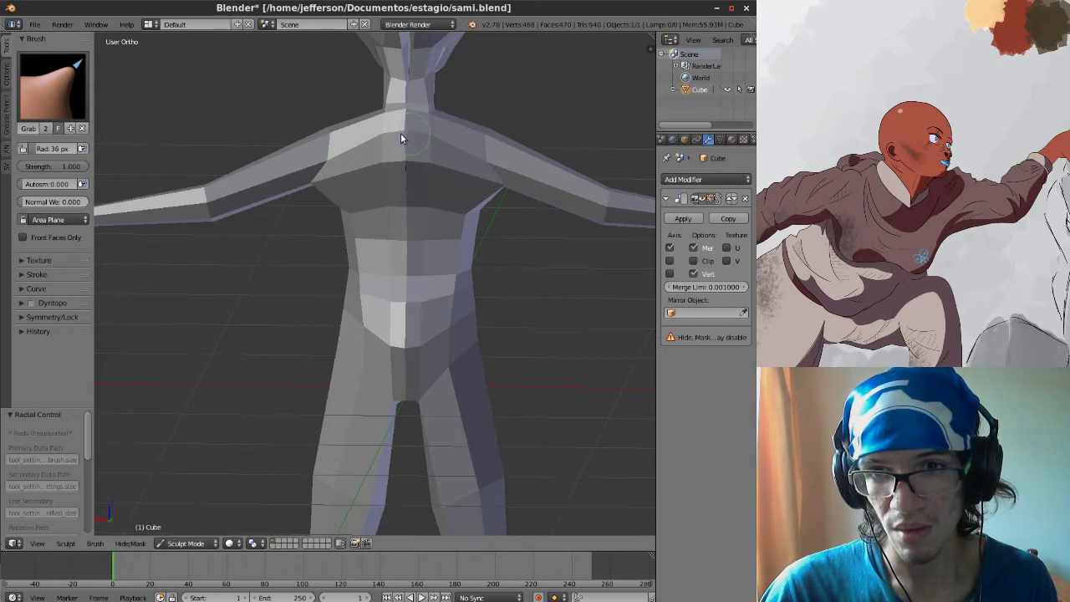
middle_click_drag(412, 129, 371, 242, "shift")
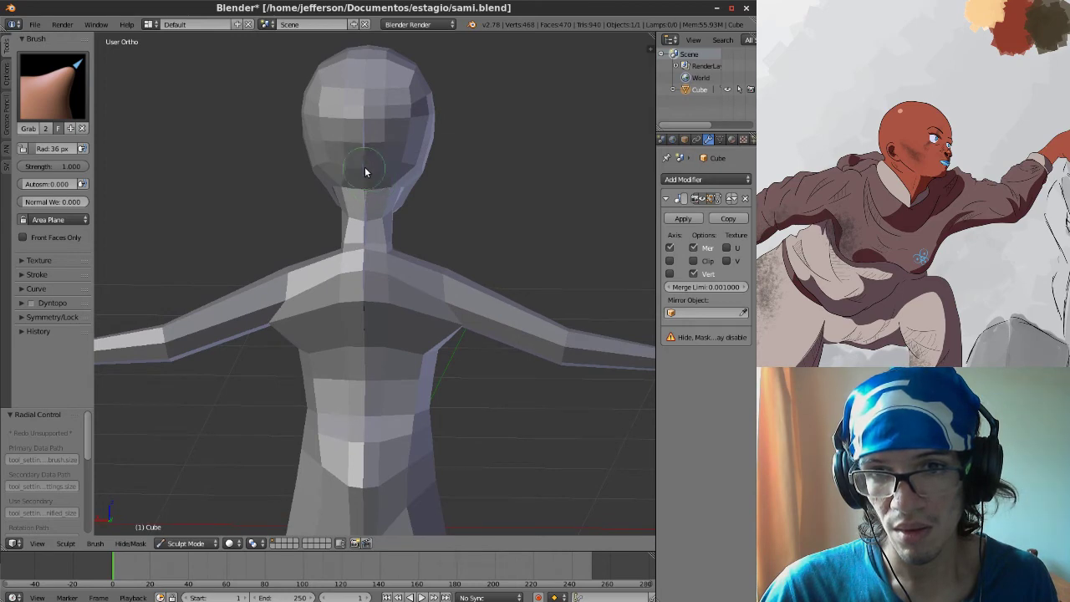
Save the file over the existing one and switch the character mesh to Edit Mode.
mouse_move(387, 150)
middle_mouse_down()
mouse_move(342, 220)
mouse_move(358, 250)
mouse_move(305, 311)
mouse_move(406, 327)
mouse_move(365, 268)
mouse_move(442, 239)
mouse_move(408, 258)
mouse_move(454, 268)
mouse_move(423, 294)
mouse_move(418, 256)
mouse_move(382, 234)
mouse_move(432, 248)
mouse_move(427, 279)
middle_mouse_up()
key("ctrl+s")
left_click(432, 282)
key("Tab")
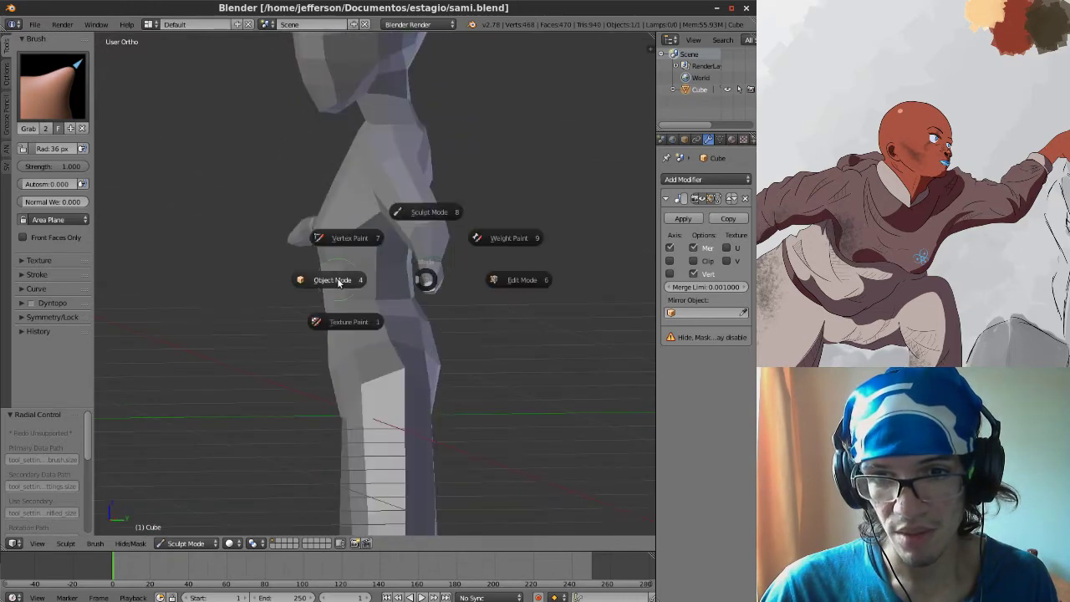
left_click(335, 281)
middle_click_drag(334, 281, 435, 283)
key("Tab")
left_click(508, 281)
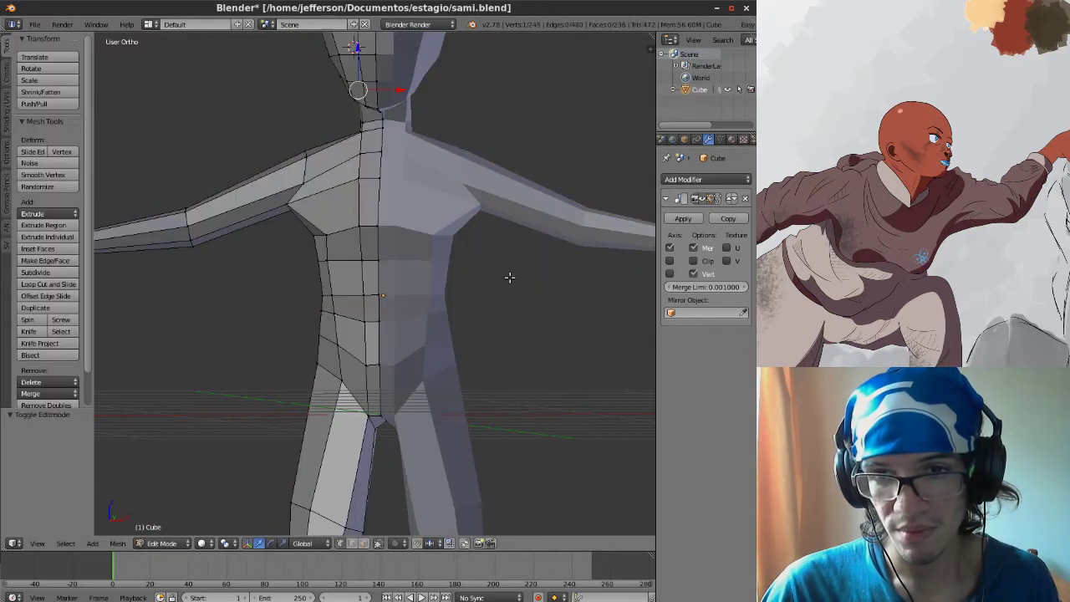
Move the entire mesh half about -0.171 along X to separate it from its mirrored side.
middle_click_drag(508, 277, 348, 268)
key("a")
left_click_drag(344, 261, 307, 259)
middle_click_drag(401, 249, 405, 465)
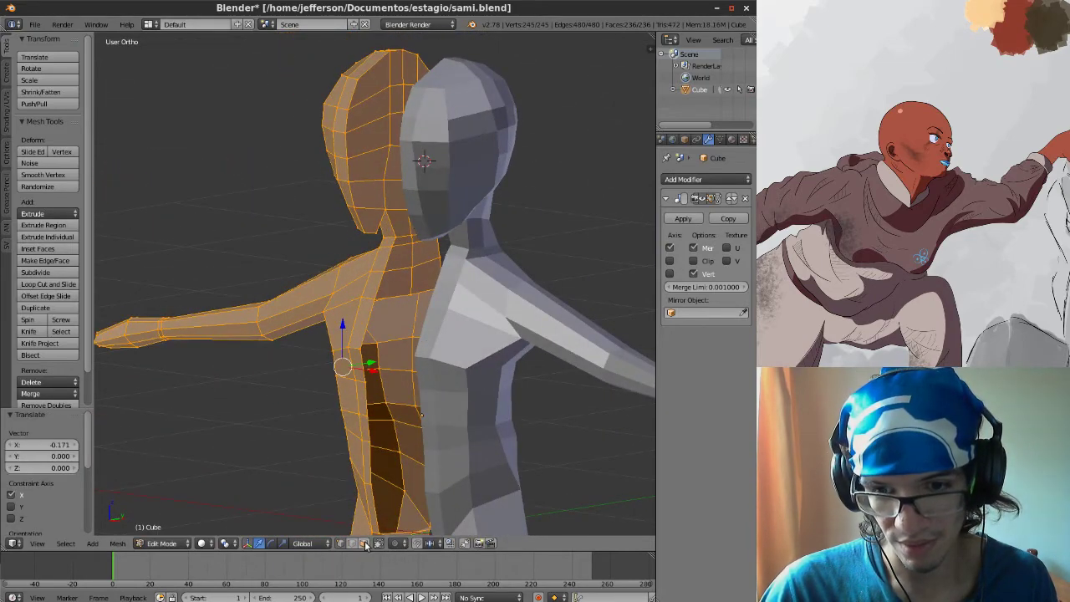
Select the inner faces along the mirror side of the upper chest, neck and head and delete them as faces.
middle_click_drag(380, 310, 375, 363, "shift")
right_click(395, 336)
right_click(416, 329, "shift")
right_click(418, 306, "shift")
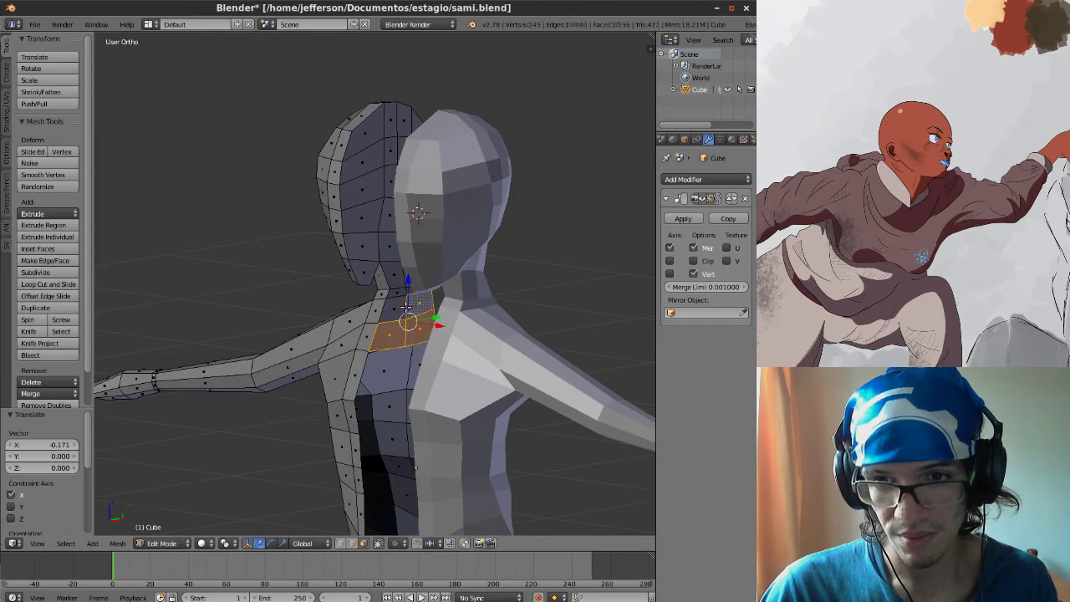
right_click(396, 312, "shift")
right_click(400, 289, "shift")
right_click(409, 289, "shift")
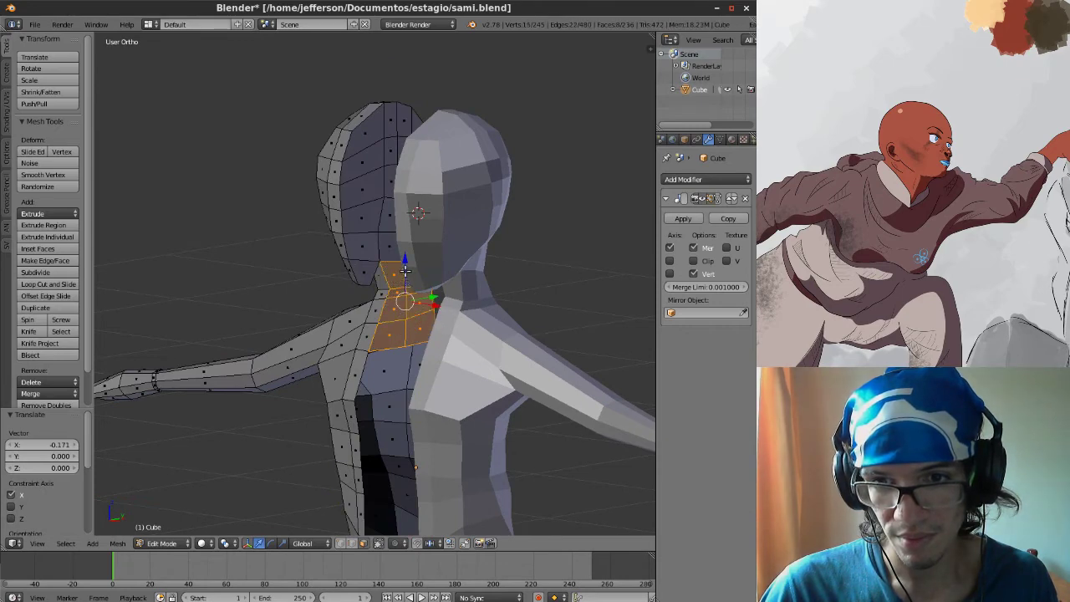
middle_click_drag(405, 270, 388, 347)
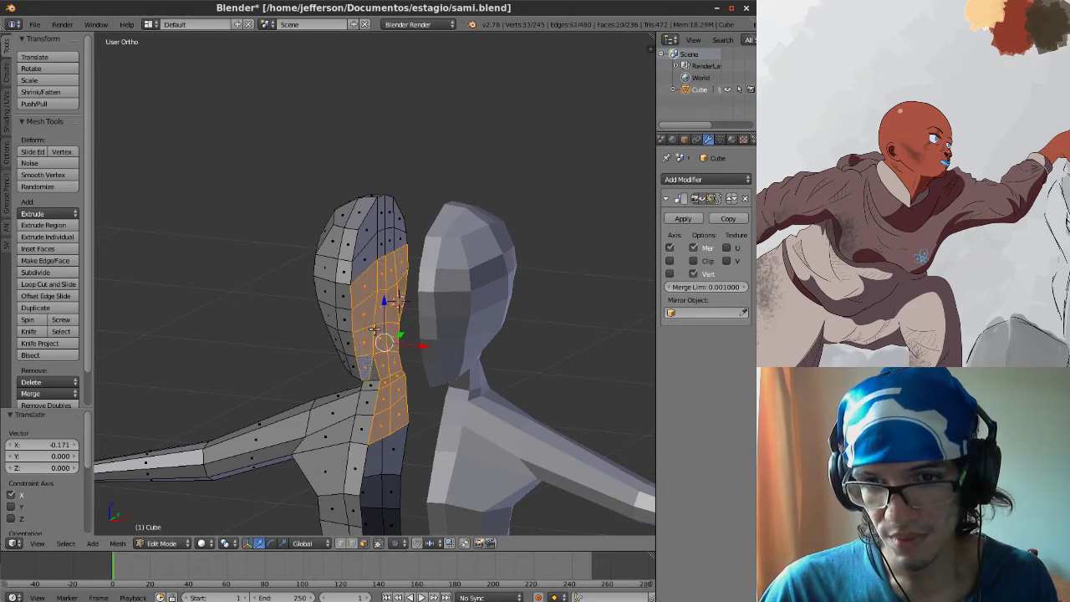
middle_click_drag(375, 328, 349, 386)
right_click(343, 351, "shift")
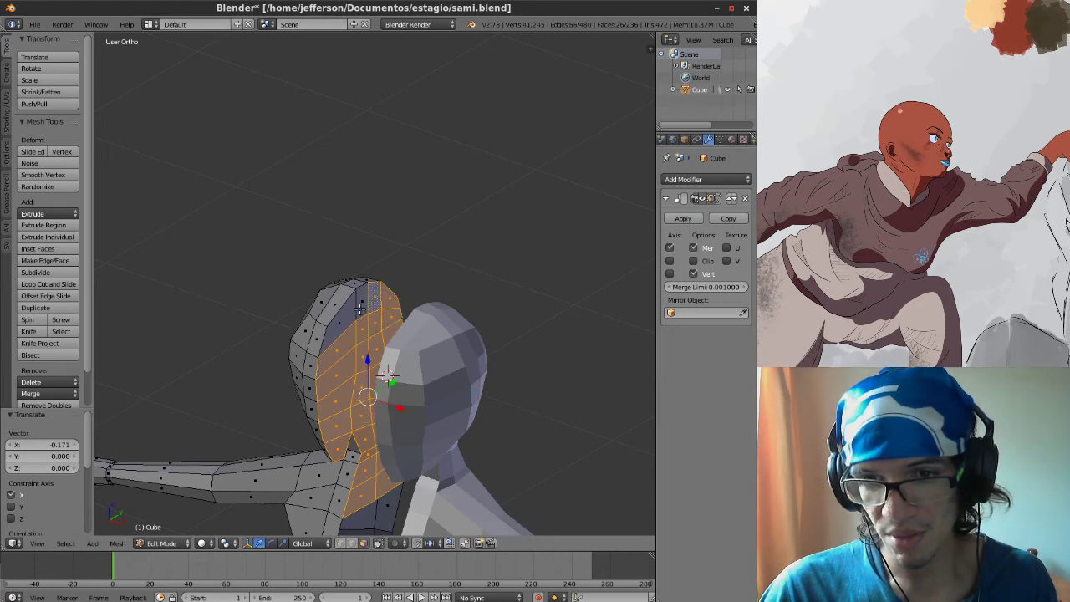
right_click(360, 308, "shift")
right_click(339, 325, "shift")
mouse_move(359, 448)
middle_mouse_down()
mouse_move(371, 428)
mouse_move(365, 436)
middle_mouse_up()
key("x")
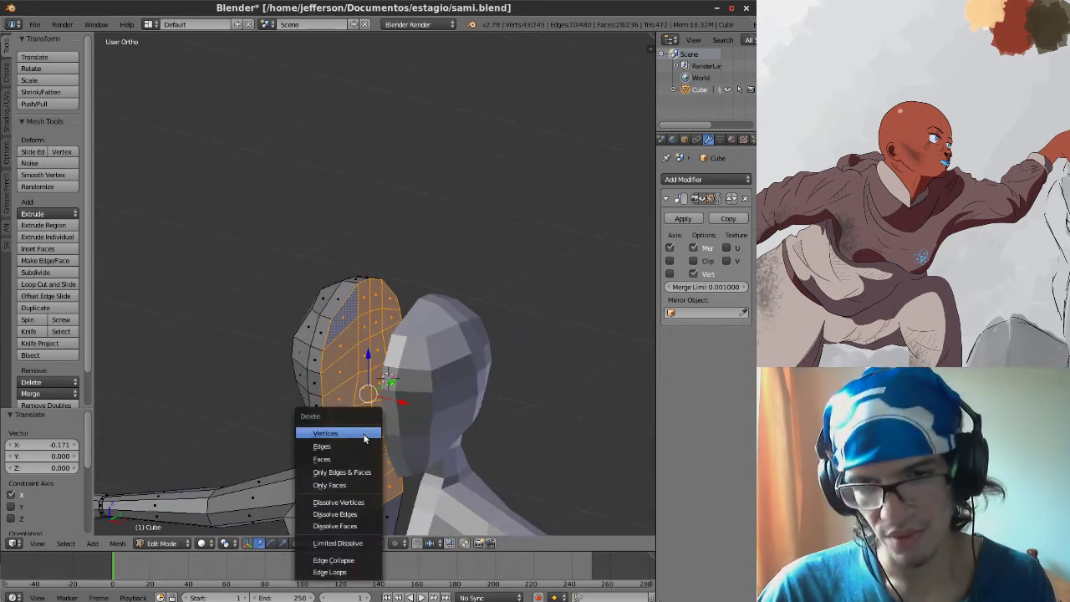
left_click(356, 460)
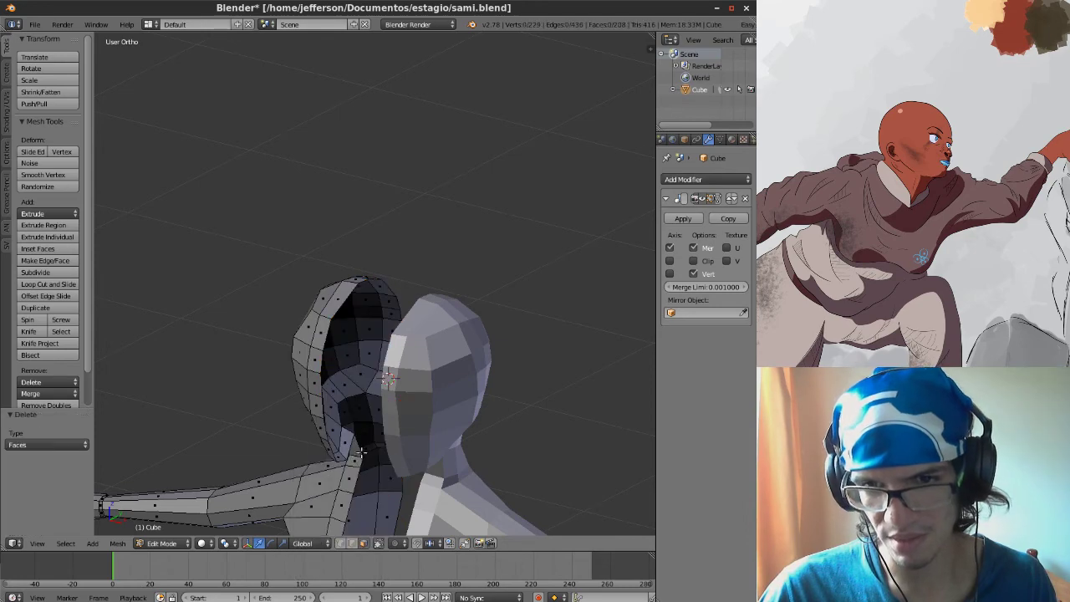
Move the whole mesh half back along X by 0.138 and 0.036 so it meets its mirrored side at the centre.
middle_click_drag(356, 466, 399, 310)
key("a")
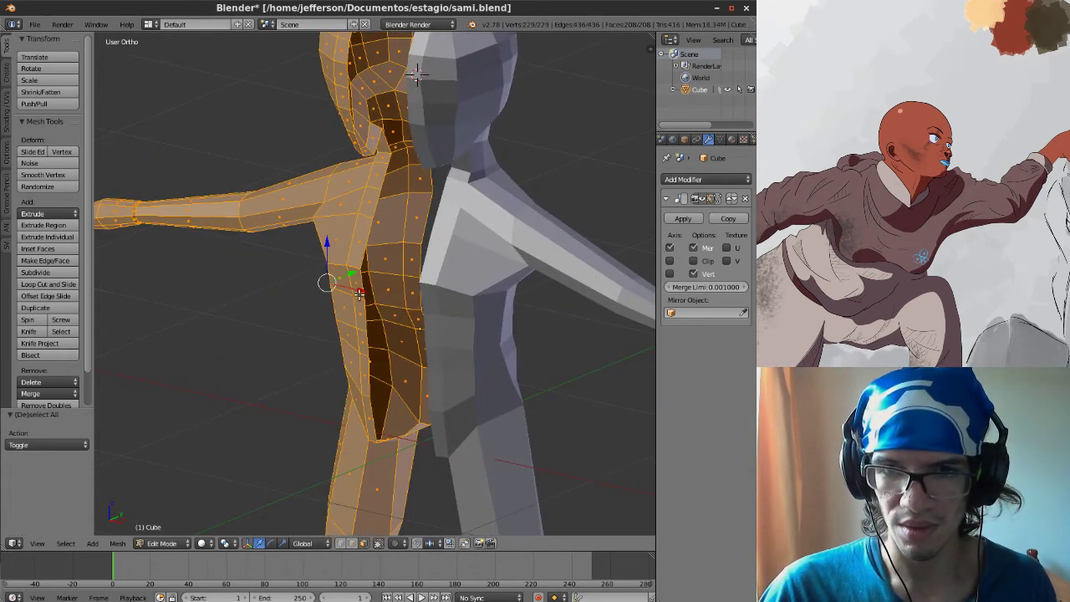
left_click_drag(359, 292, 382, 299)
key("KP_1")
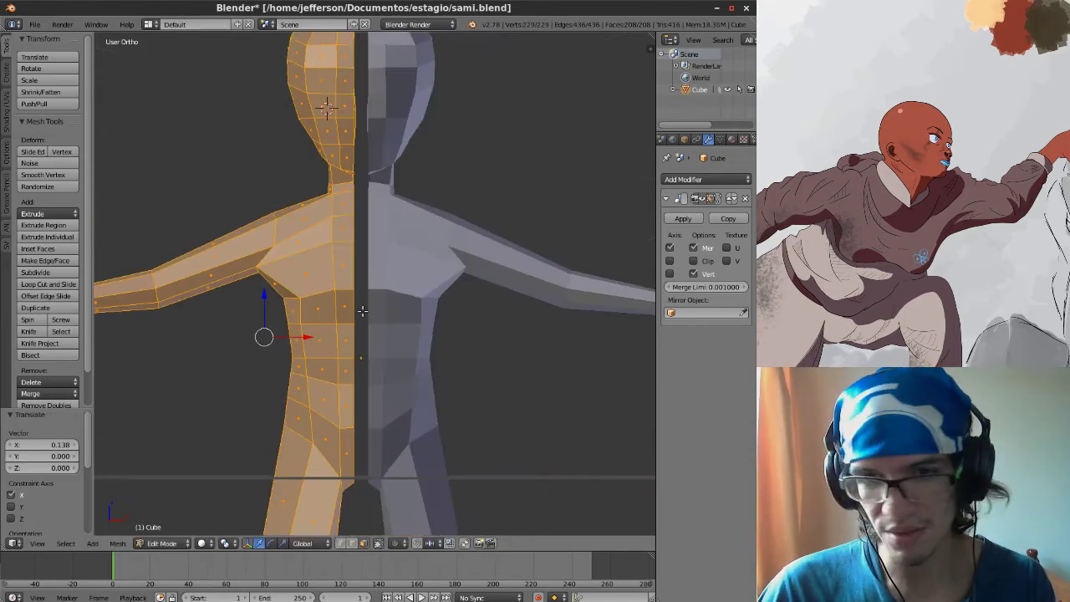
key("KP_1")
key("g")
key("x")
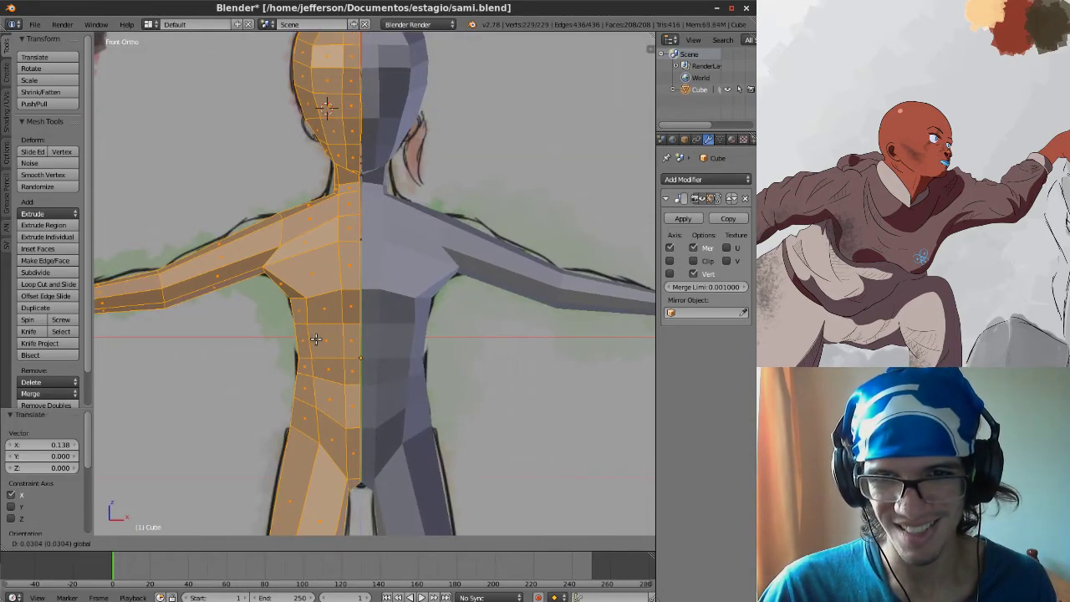
left_click(323, 337)
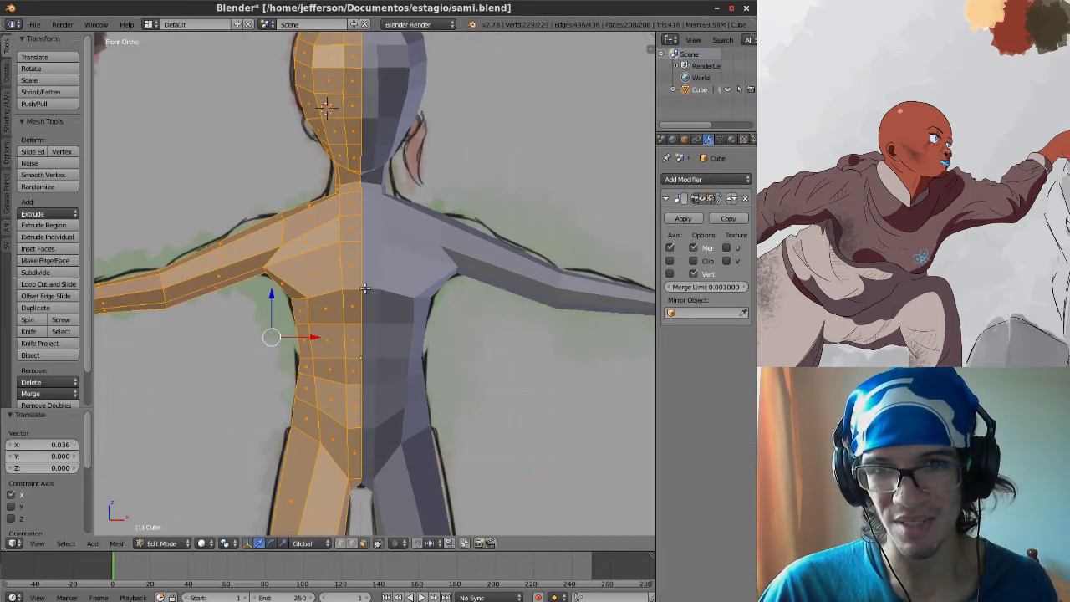
Deselect the mesh, check the body in wireframe, and return to solid shading in vertex select mode.
key("a")
middle_click_drag(365, 287, 386, 301, "shift")
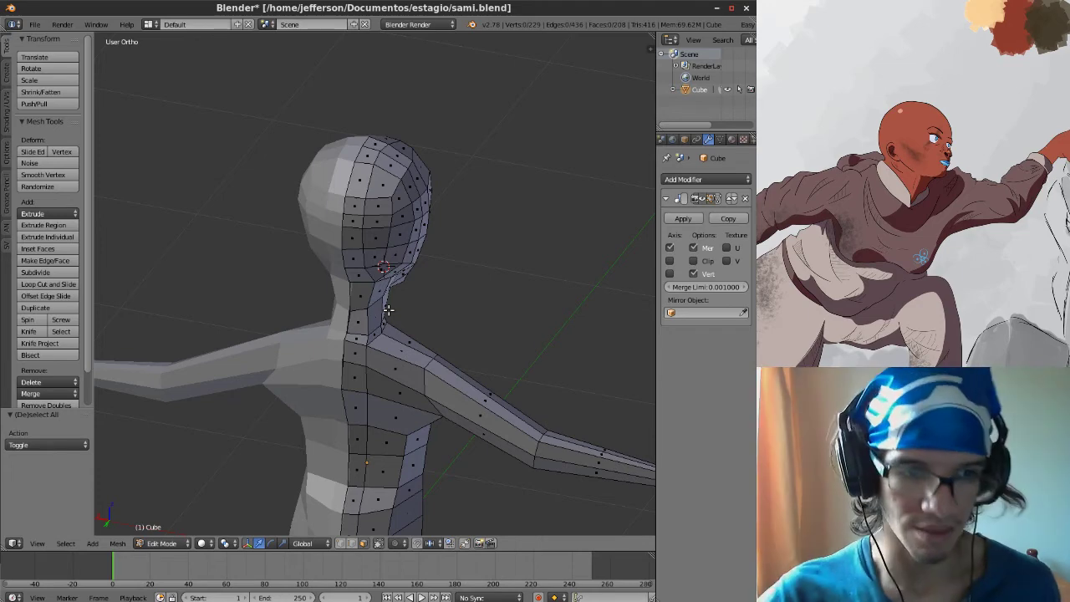
mouse_move(253, 167)
middle_mouse_down()
mouse_move(410, 313)
mouse_move(312, 315)
mouse_move(322, 267)
mouse_move(335, 267)
mouse_move(404, 198)
mouse_move(384, 226)
mouse_move(351, 242)
mouse_move(318, 238)
mouse_move(393, 226)
mouse_move(305, 243)
middle_mouse_up()
key("z")
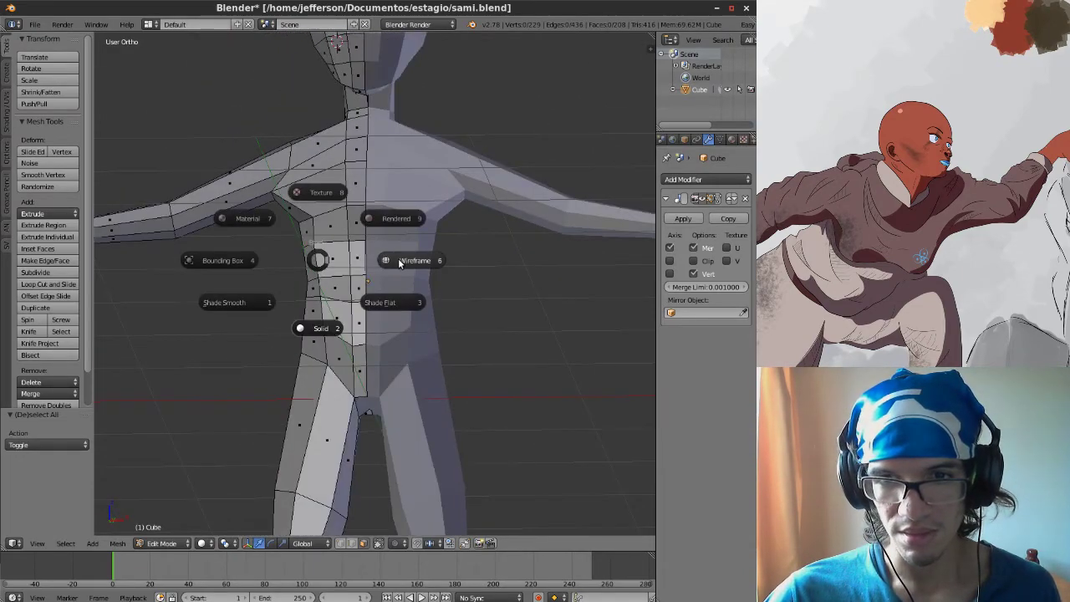
left_click(412, 260)
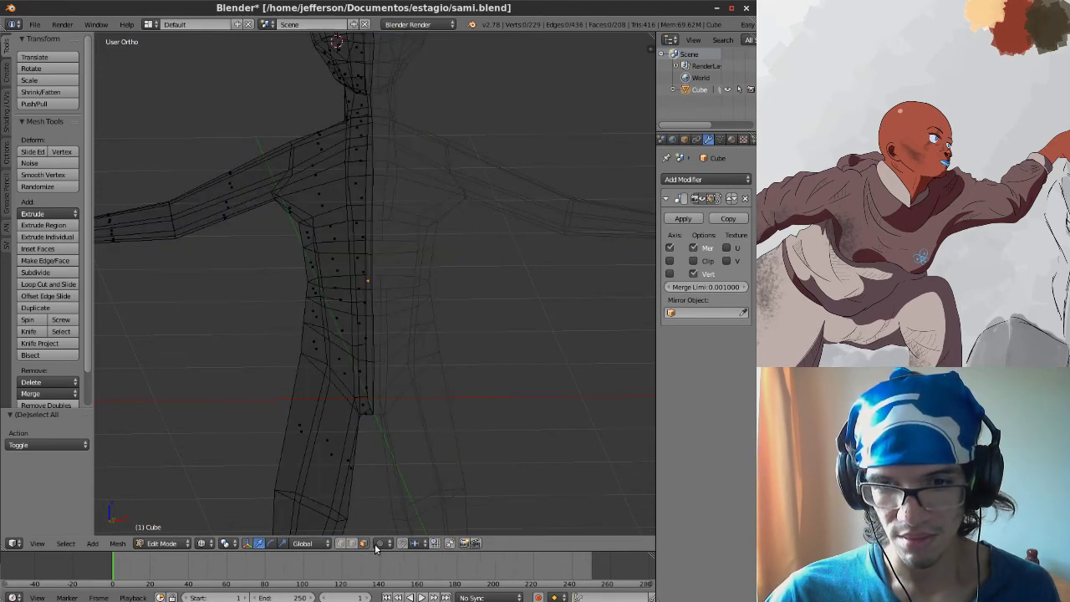
key("z")
left_click(368, 329)
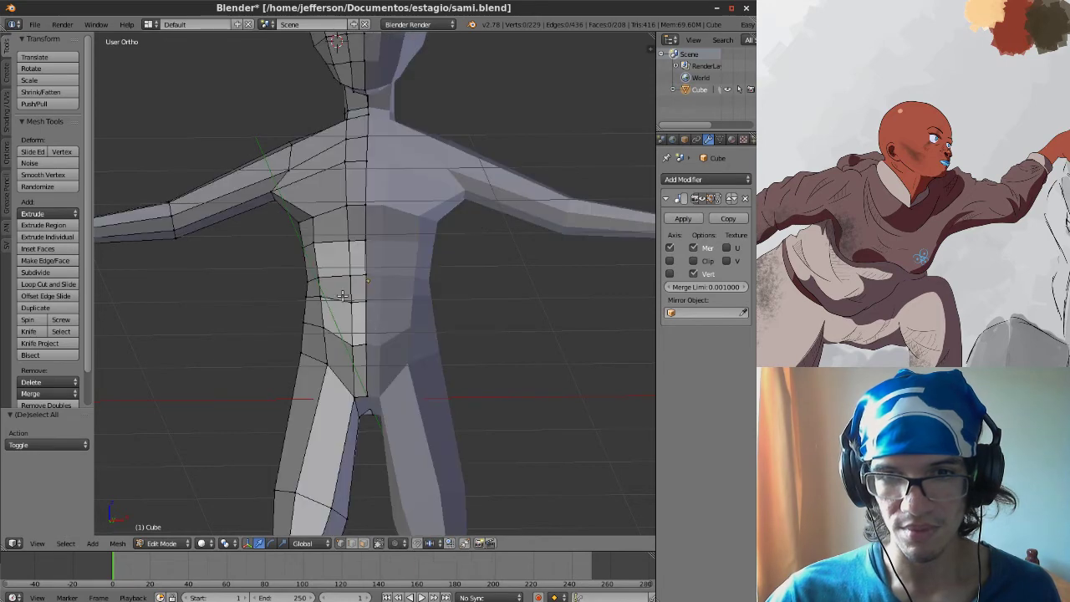
Adjust the torso vertices below the chest and around the front of the waist along X.
middle_click_drag(343, 295, 293, 315)
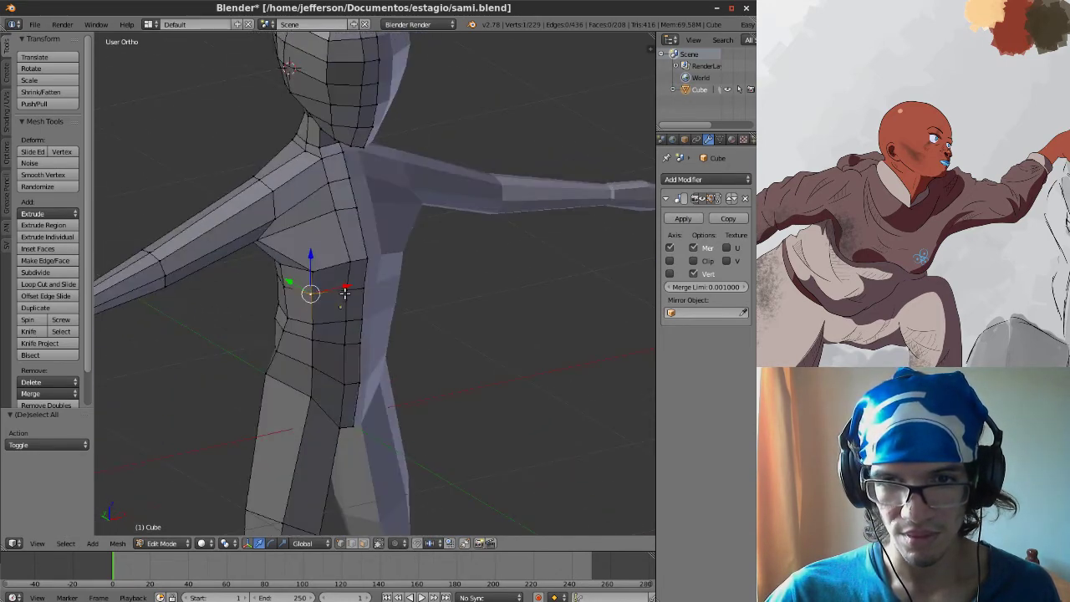
left_click_drag(344, 292, 309, 310)
right_click(288, 317)
right_click(315, 323)
right_click(316, 341)
right_click(285, 327)
right_click(277, 318)
middle_click_drag(308, 310, 431, 301)
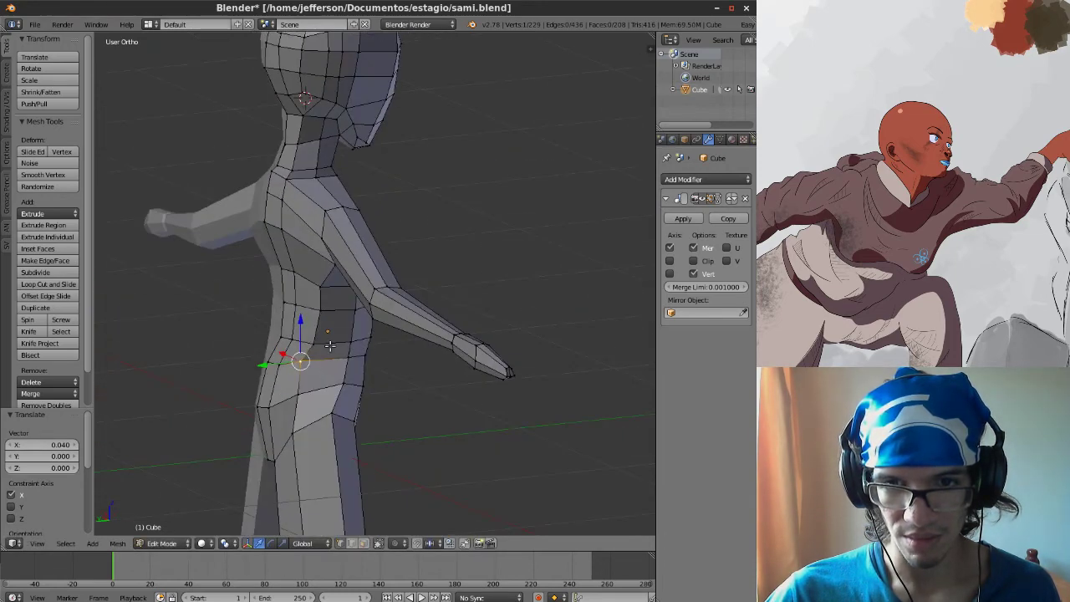
Move the vertices on the rear side of the rib cage inward along X by about 0.033 and 0.014.
right_click(314, 342)
middle_click_drag(313, 343, 389, 352)
scroll(390, 352, "up", 2)
left_click_drag(371, 355, 366, 350)
right_click(409, 327)
key("g")
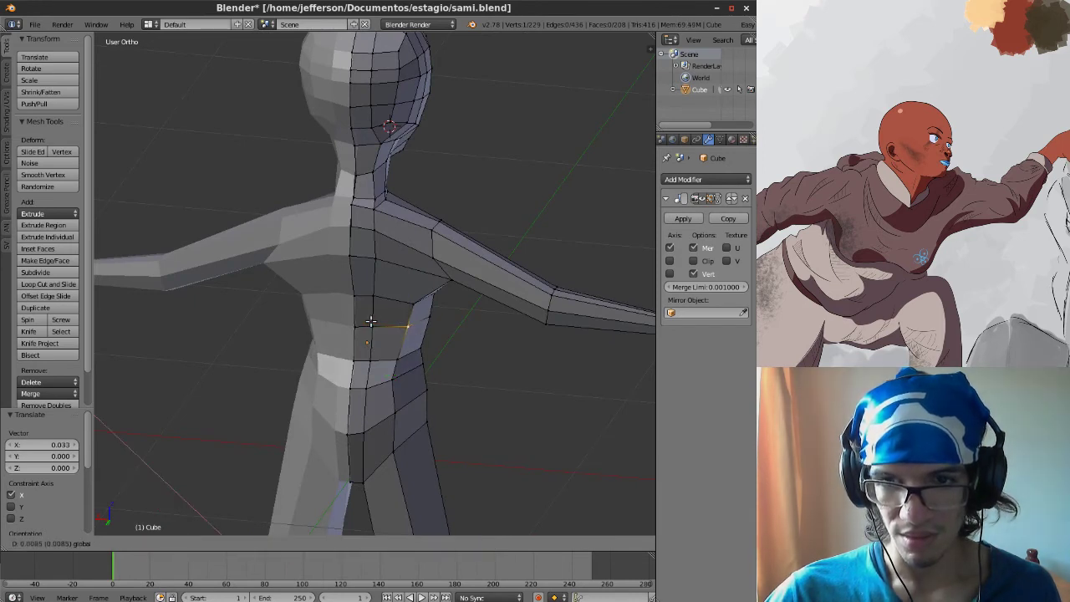
left_click(398, 316)
Move the rear armpit vertex inward 0.130 along X and adjust the side rib vertices beneath it along X.
right_click(446, 282)
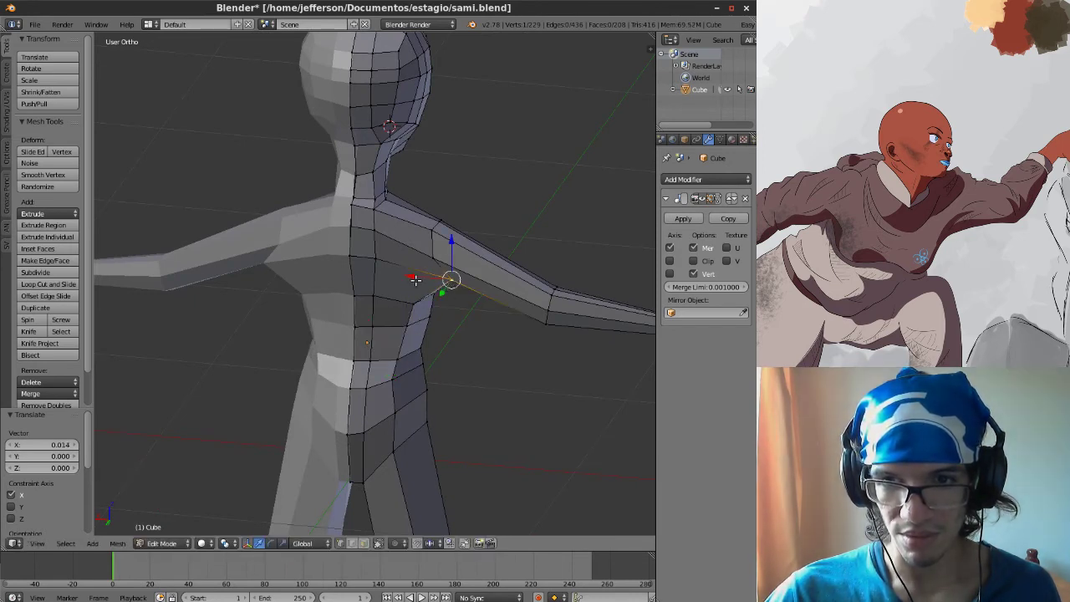
key("g")
left_click(391, 272)
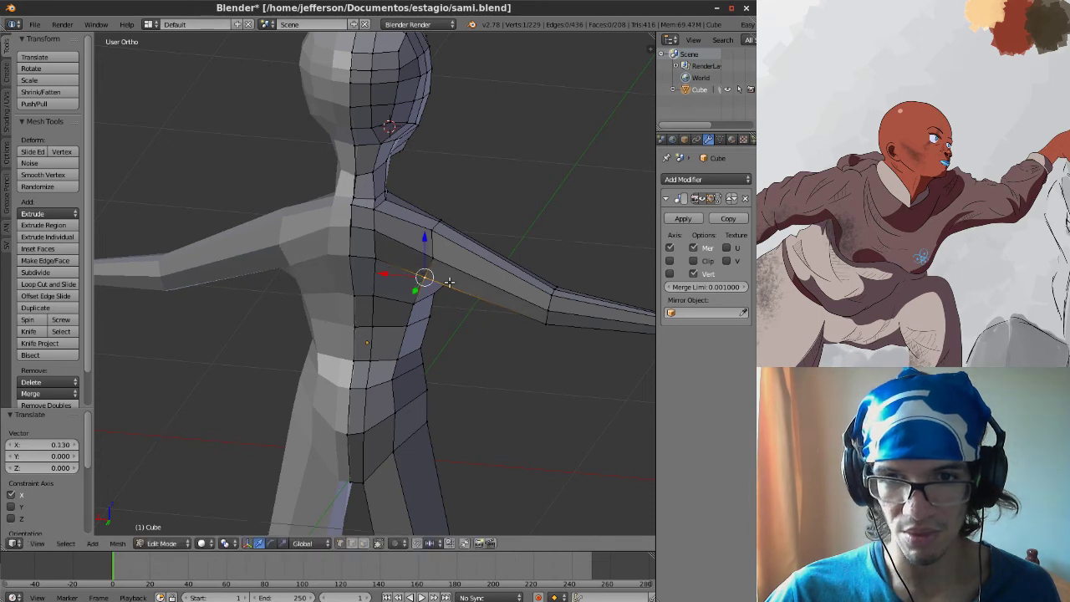
middle_click_drag(391, 272, 383, 293)
right_click(407, 264)
left_click_drag(384, 278, 382, 315)
right_click(409, 301)
right_click(410, 321)
left_click(400, 318)
Move the side waist vertices below the rib cage along X by about 0.021, 0.026 and 0.012.
right_click(402, 350)
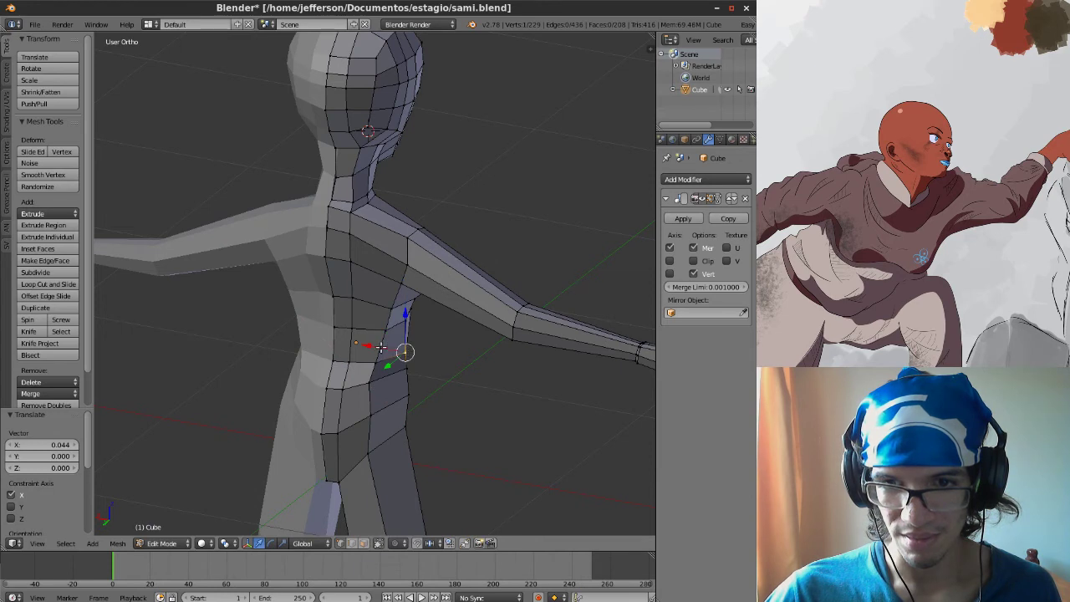
key("g")
left_click(403, 345)
right_click(407, 369)
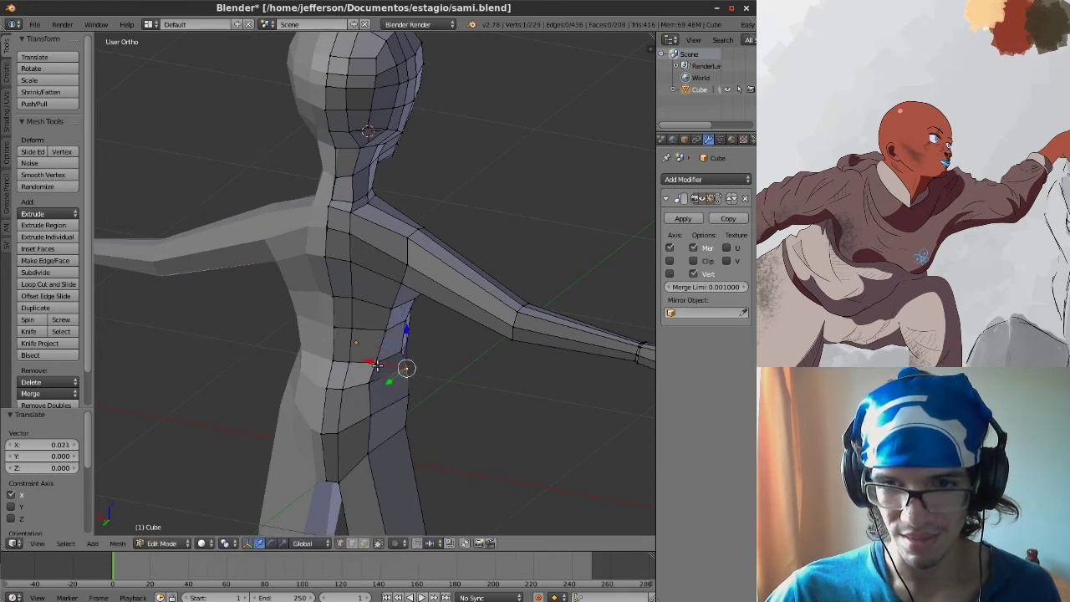
key("g")
left_click(372, 367)
right_click(383, 388)
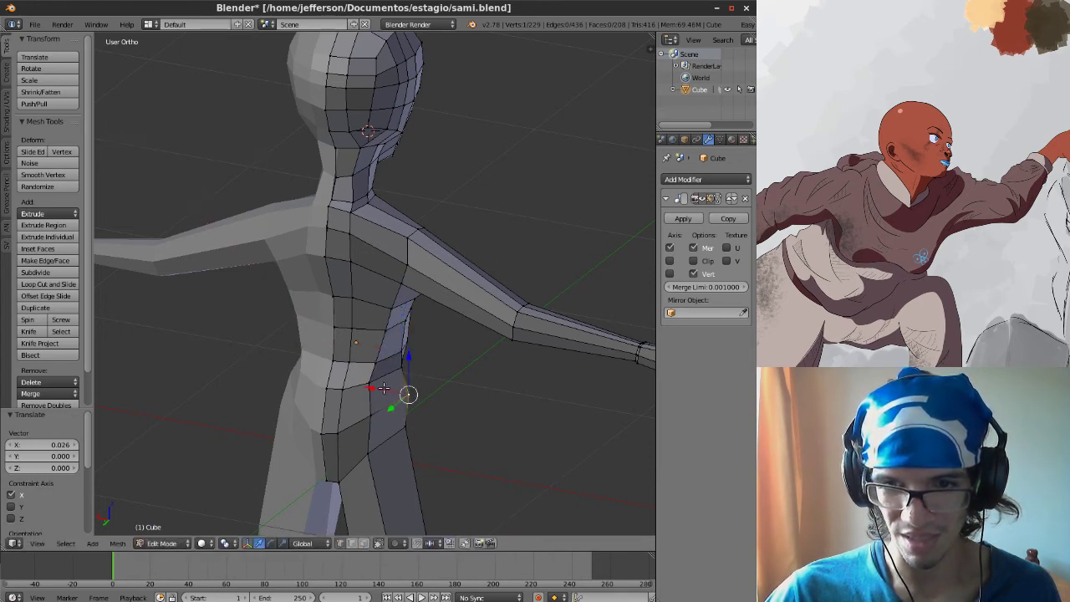
key("g")
left_click(383, 387)
Move the lower armpit vertex inward along X by about 0.100 and another 0.069, checking it from front and back.
middle_click_drag(383, 387, 266, 374)
right_click(250, 316)
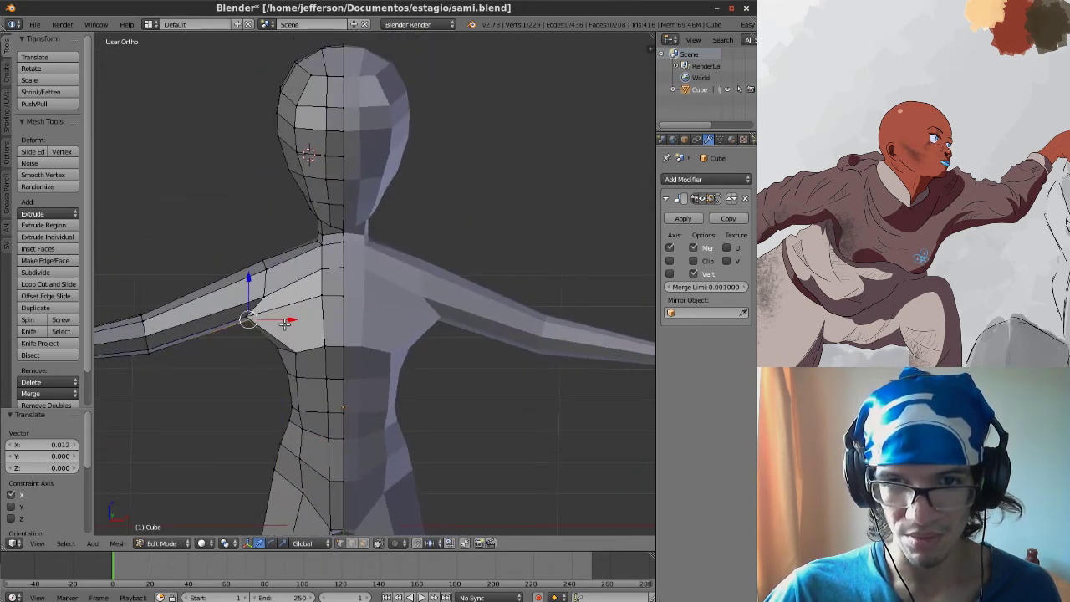
key("g")
key("x")
left_click(292, 319)
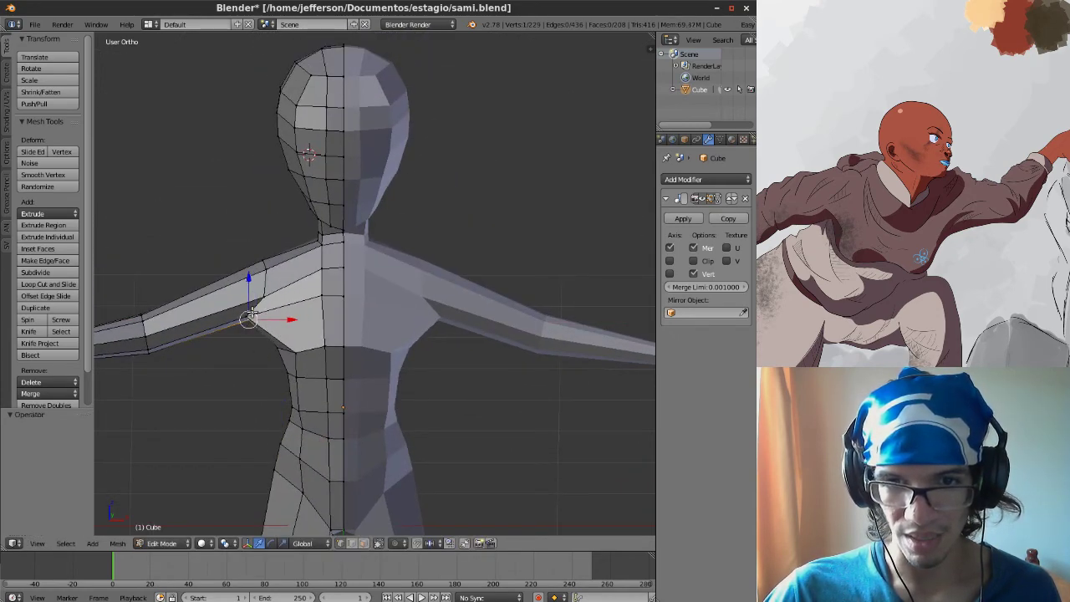
key("g")
key("x")
left_click(297, 317)
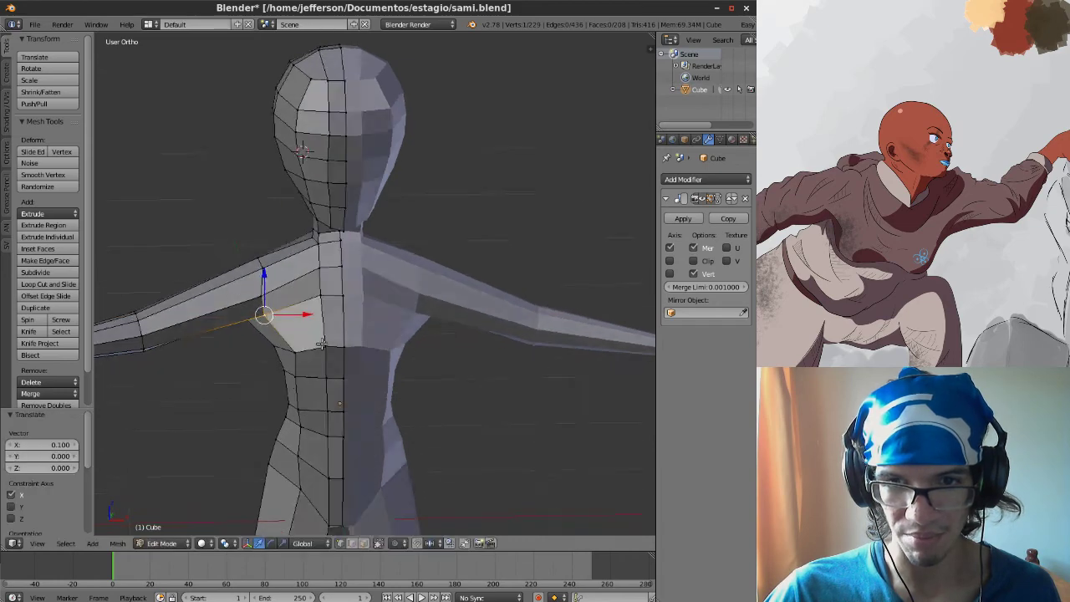
middle_click_drag(298, 318, 403, 322)
key("g")
key("x")
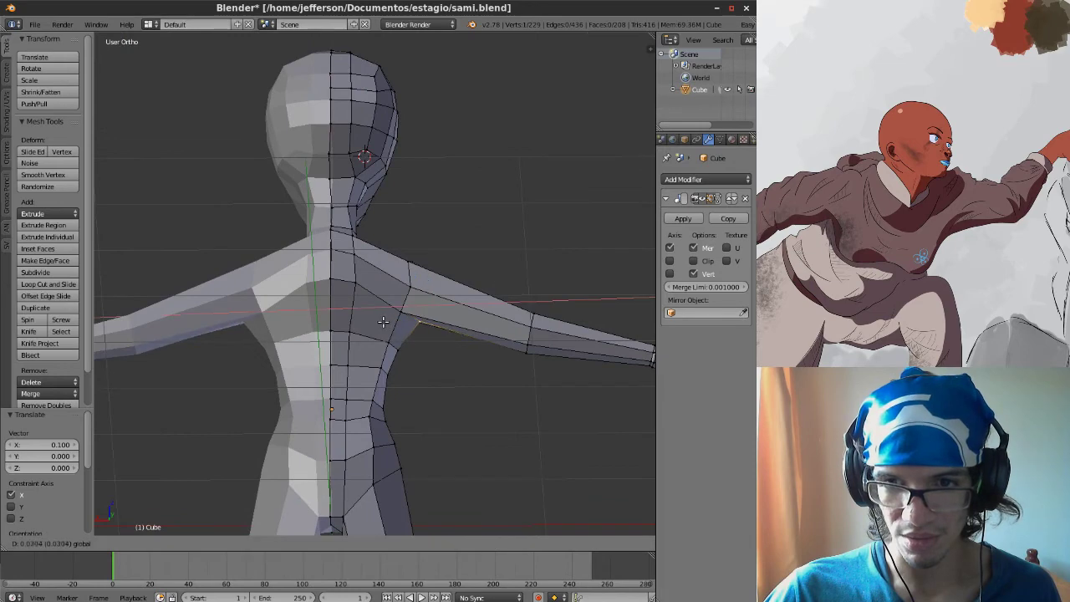
left_click(375, 323)
Raise the top elbow vertex about 0.017 and the top shoulder vertex about 0.015 along Z.
middle_click_drag(476, 346, 277, 311)
right_click(256, 283)
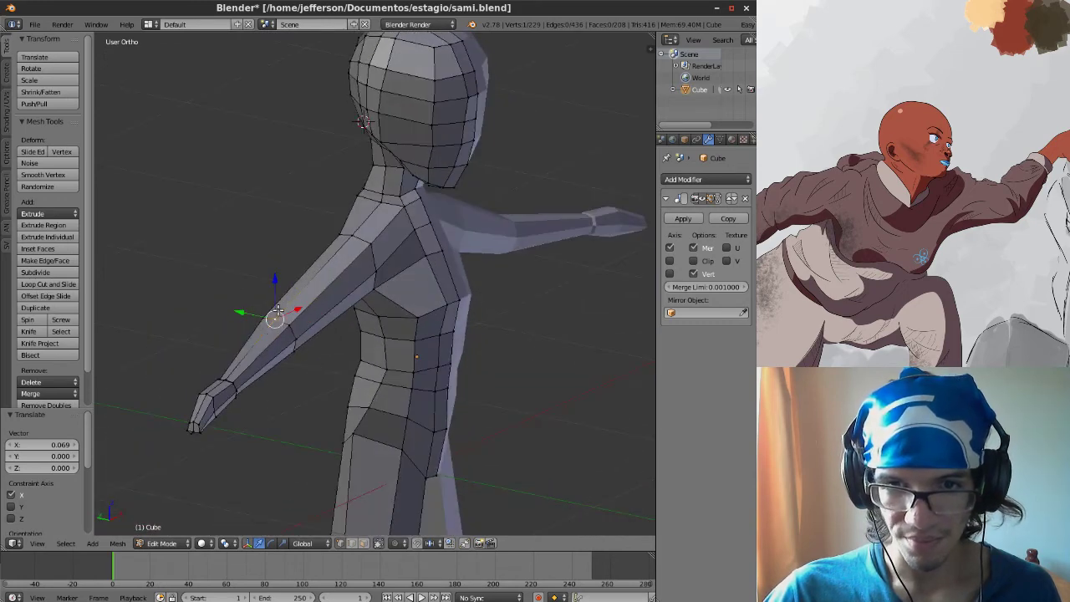
left_click_drag(276, 284, 278, 280)
right_click(356, 238)
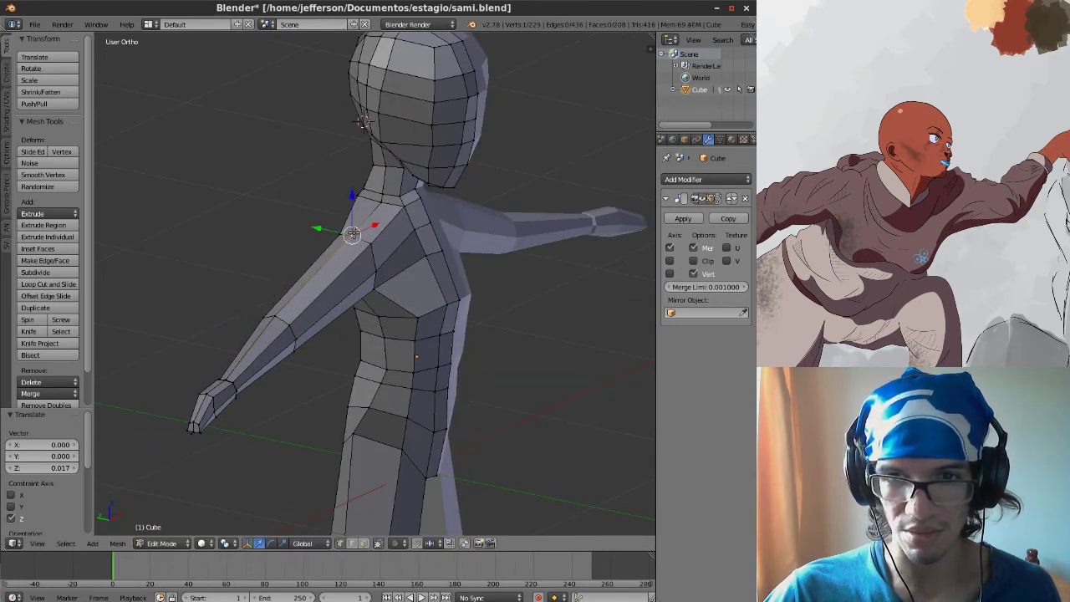
left_click_drag(353, 216, 353, 213)
left_click(353, 214)
Lower the vertex at the neck base by 0.017 and the top shoulder vertex by 0.023 along Z, and save the file.
middle_click_drag(354, 215, 498, 227)
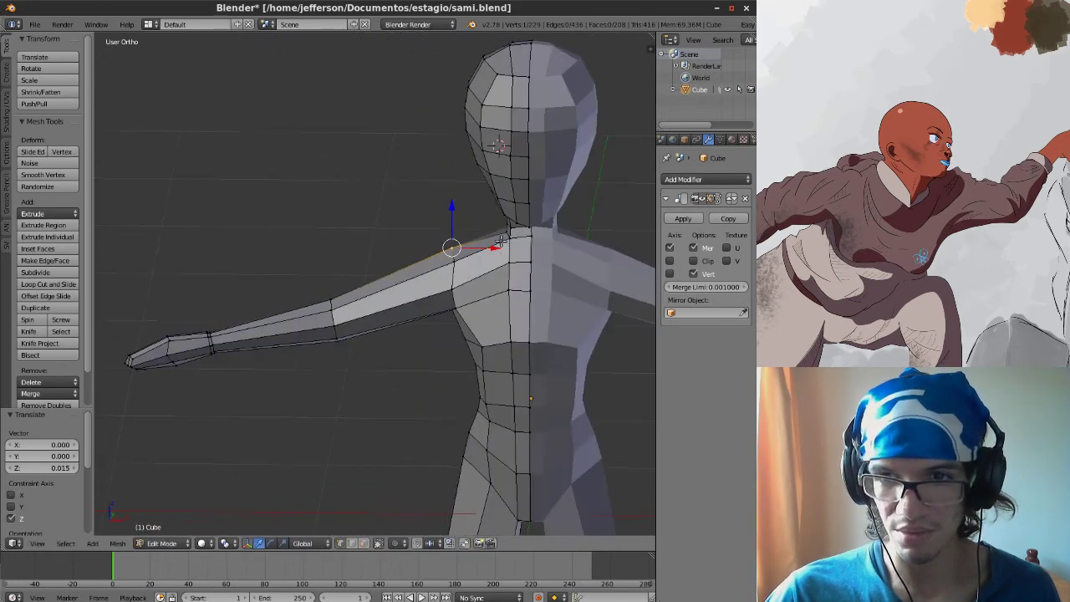
mouse_move(509, 209)
left_mouse_down()
mouse_move(531, 227)
mouse_move(499, 208)
left_mouse_up()
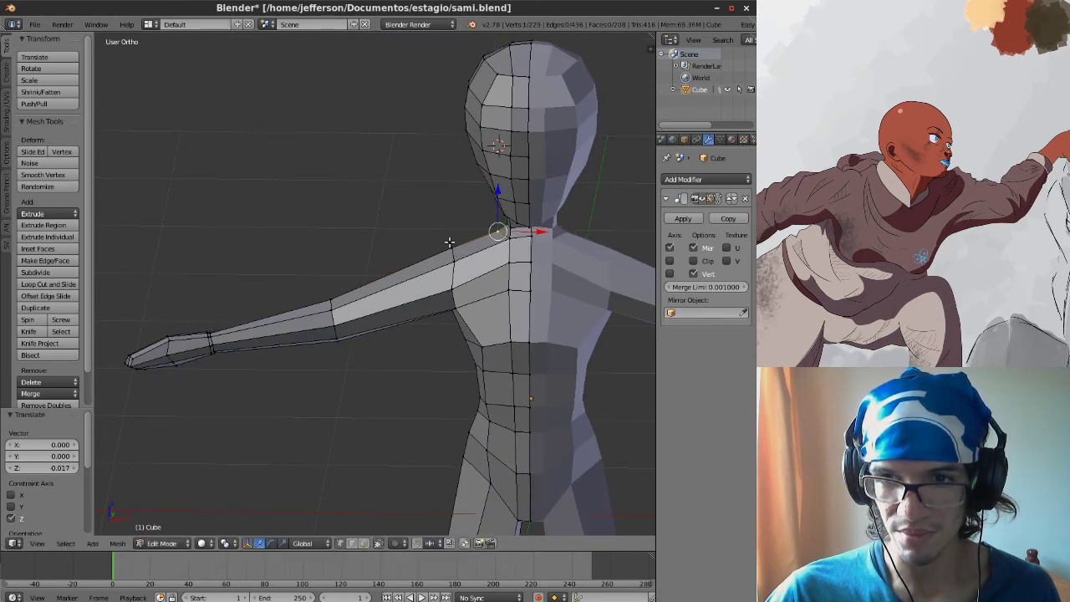
right_click(448, 241)
key("g")
key("z")
left_click(479, 270)
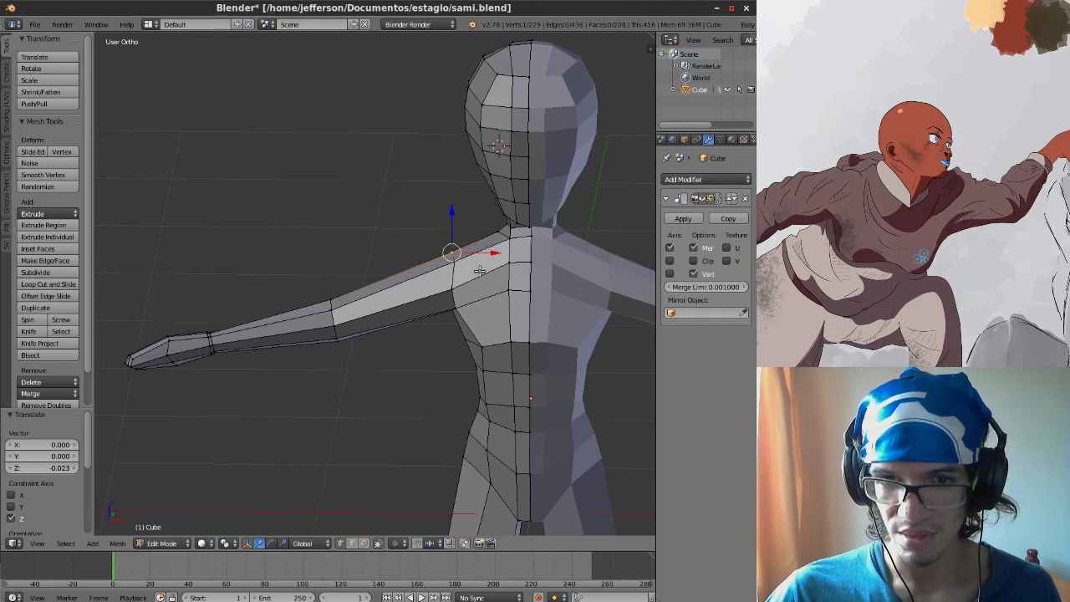
middle_click_drag(479, 270, 408, 294)
key("ctrl+s")
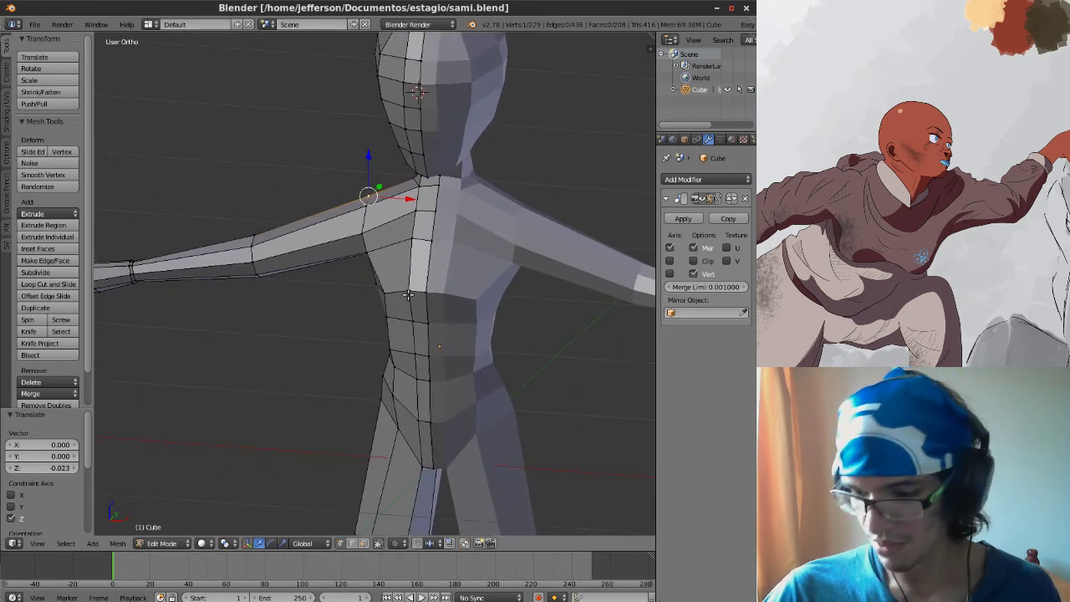
Fit the top shoulder vertex to the front reference sketch with moves of 0.024 X, 0.005 Z and -0.007 X, and save the file.
key("KP_1")
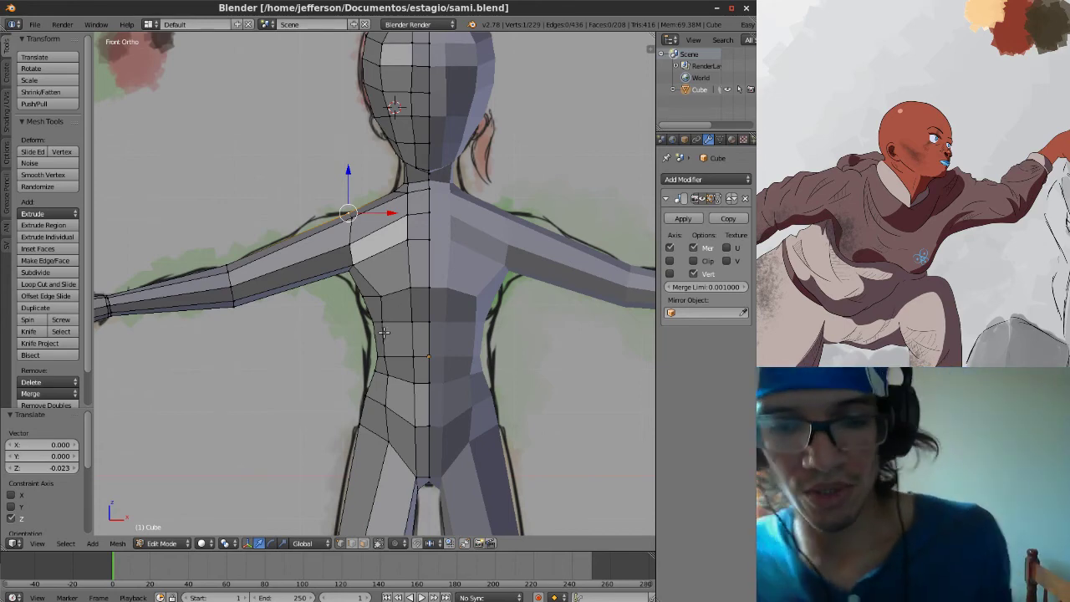
middle_click_drag(410, 273, 381, 312, "shift")
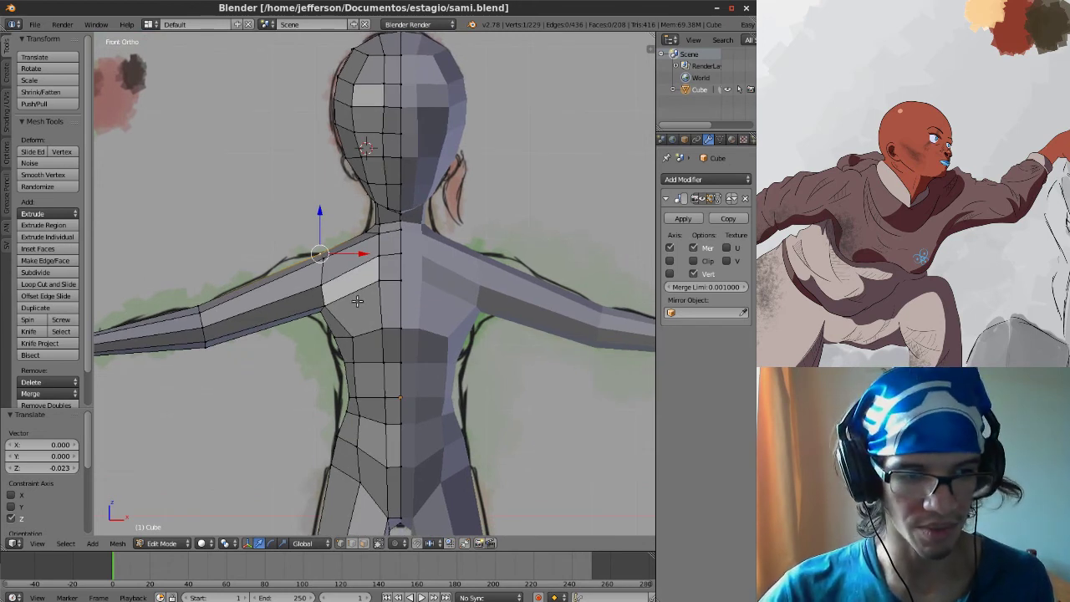
middle_click_drag(379, 256, 313, 290, "shift")
scroll(326, 326, "up", 6)
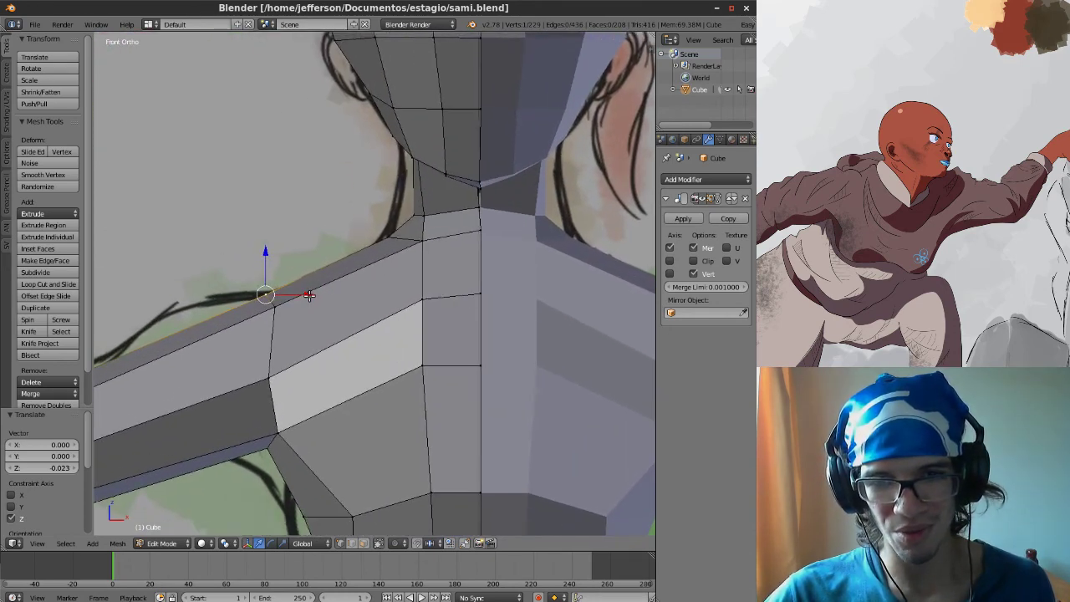
left_click_drag(309, 295, 322, 295)
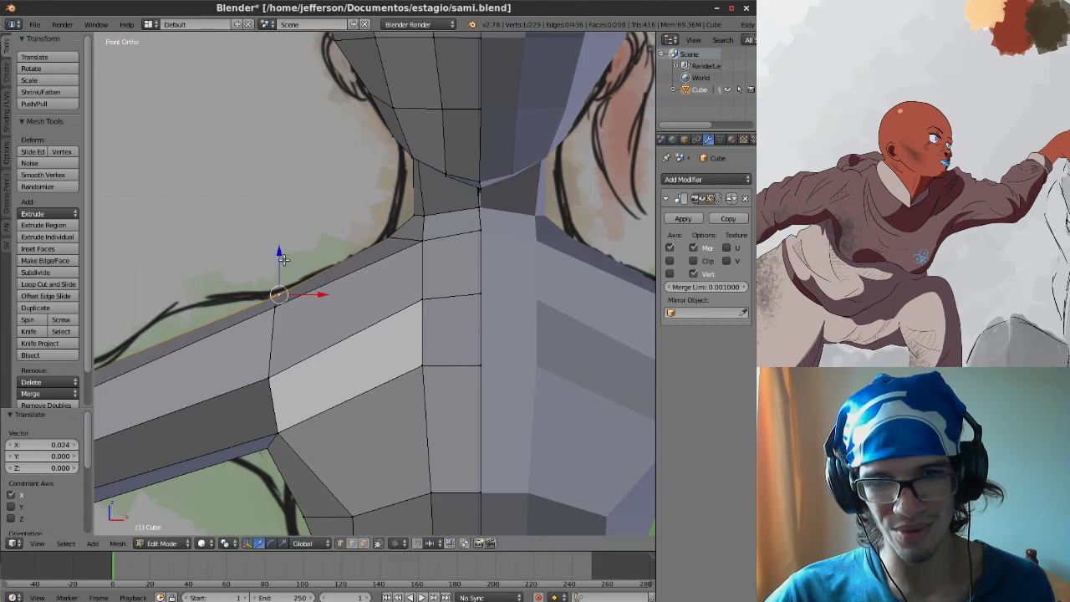
left_click_drag(284, 260, 280, 254)
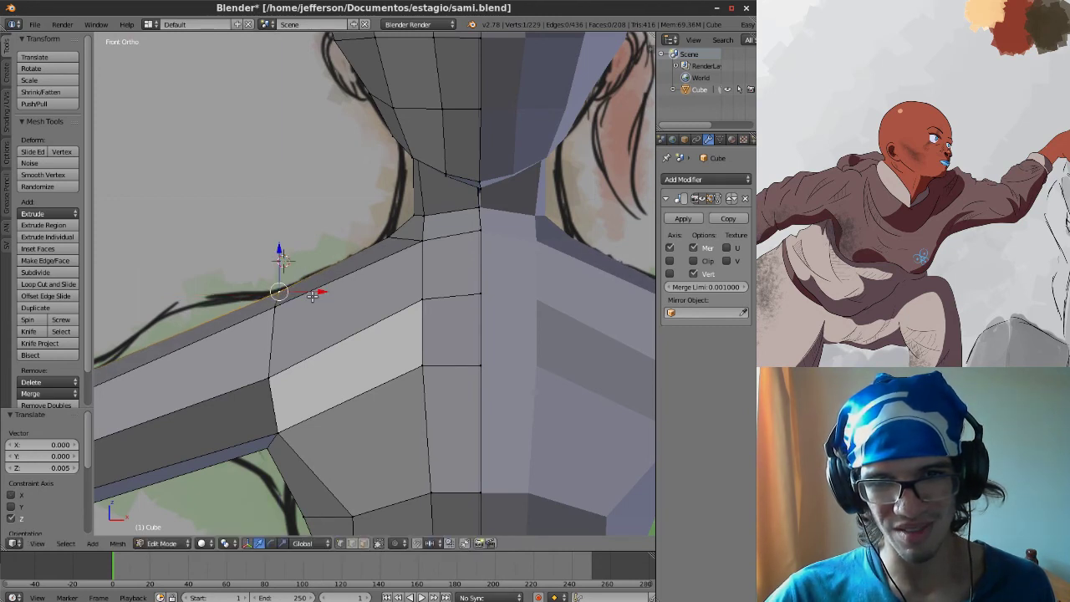
left_click_drag(325, 291, 319, 286)
mouse_move(368, 323)
middle_mouse_down("shift")
mouse_move(350, 292)
mouse_move(369, 301)
mouse_move(380, 285)
middle_mouse_up("shift")
key("ctrl+s")
Check the upper arm against the front reference and move the middle vertex of the shoulder loop 0.007 along X.
left_click(351, 298)
middle_click_drag(350, 345, 428, 304, "shift")
mouse_move(307, 338)
middle_mouse_down("shift")
mouse_move(423, 322)
mouse_move(444, 311)
mouse_move(408, 308)
mouse_move(440, 285)
middle_mouse_up("shift")
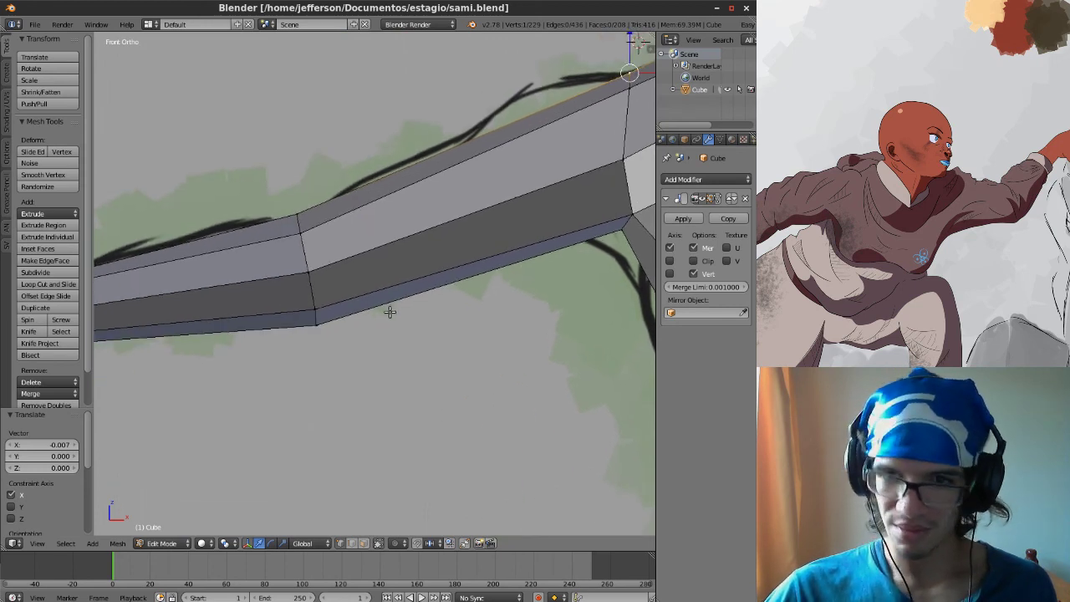
middle_click_drag(390, 312, 351, 318, "shift")
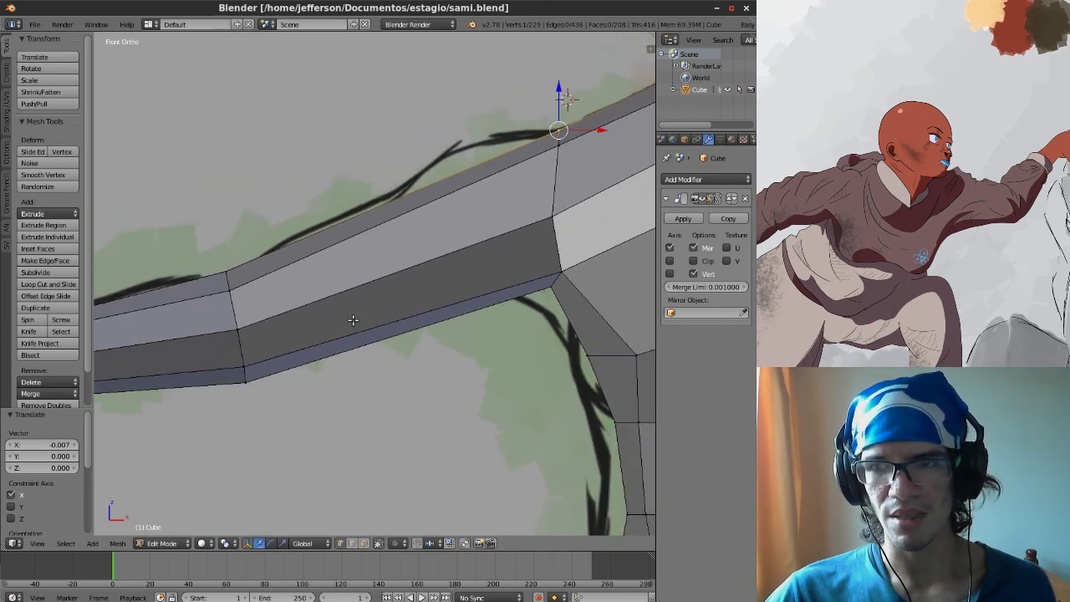
middle_click_drag(459, 253, 382, 290, "shift")
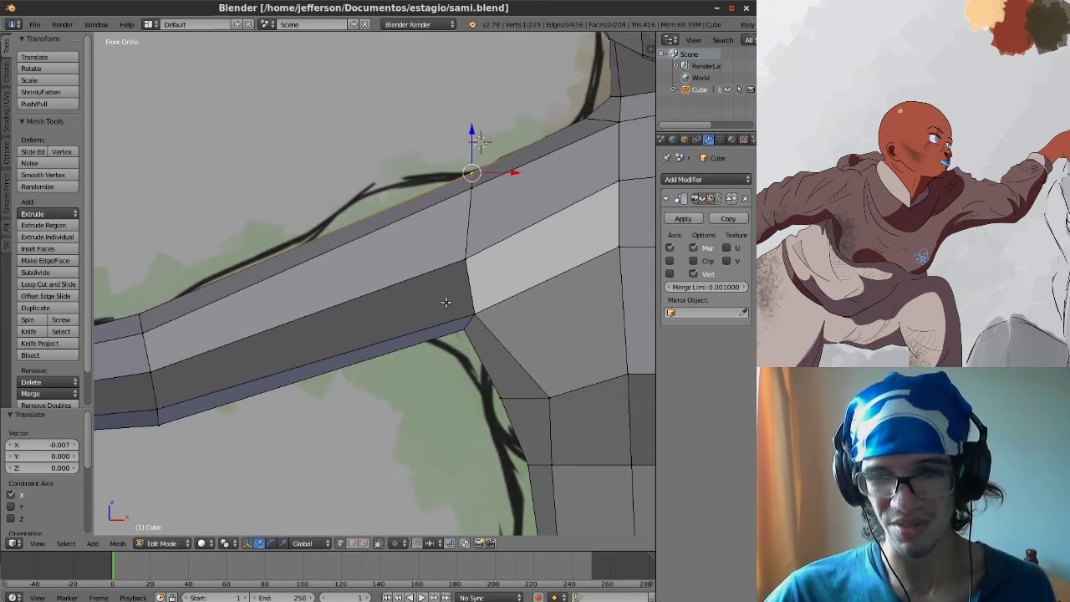
middle_click_drag(446, 320, 375, 324, "shift")
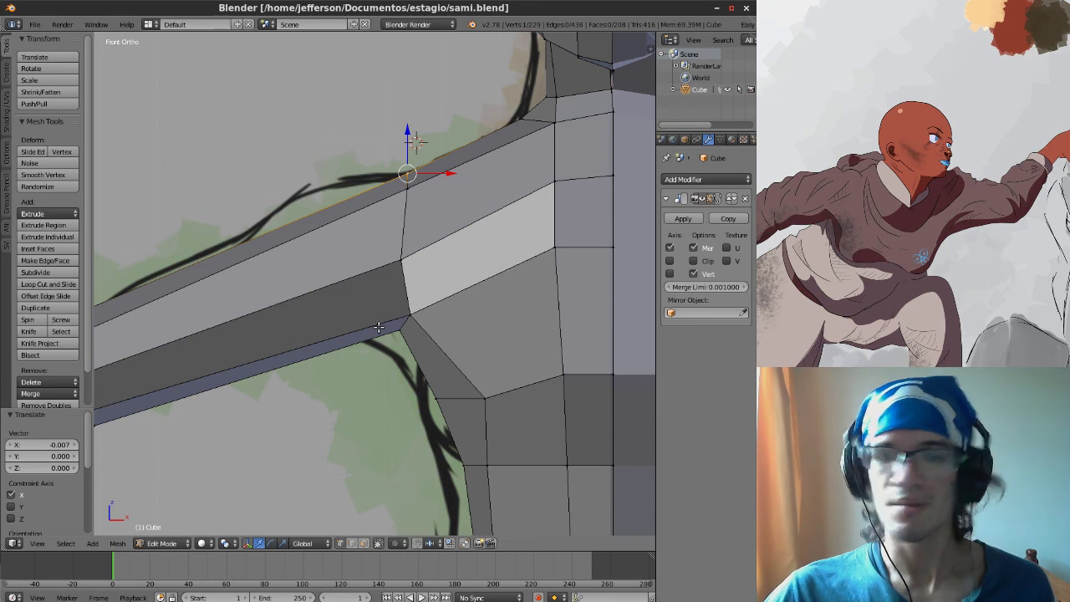
right_click(410, 262, "alt")
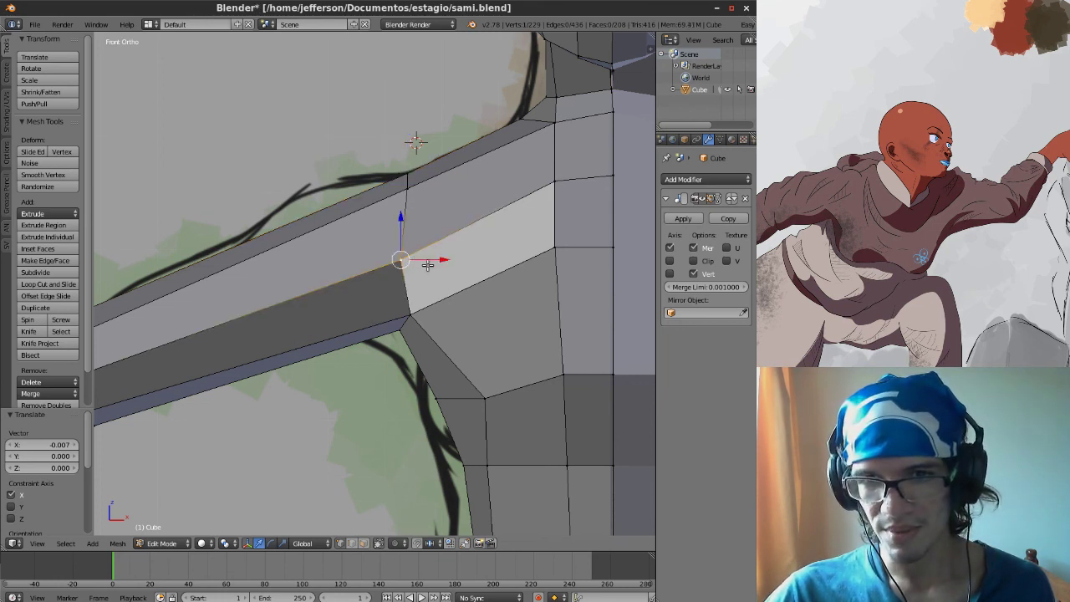
left_click_drag(435, 259, 439, 260)
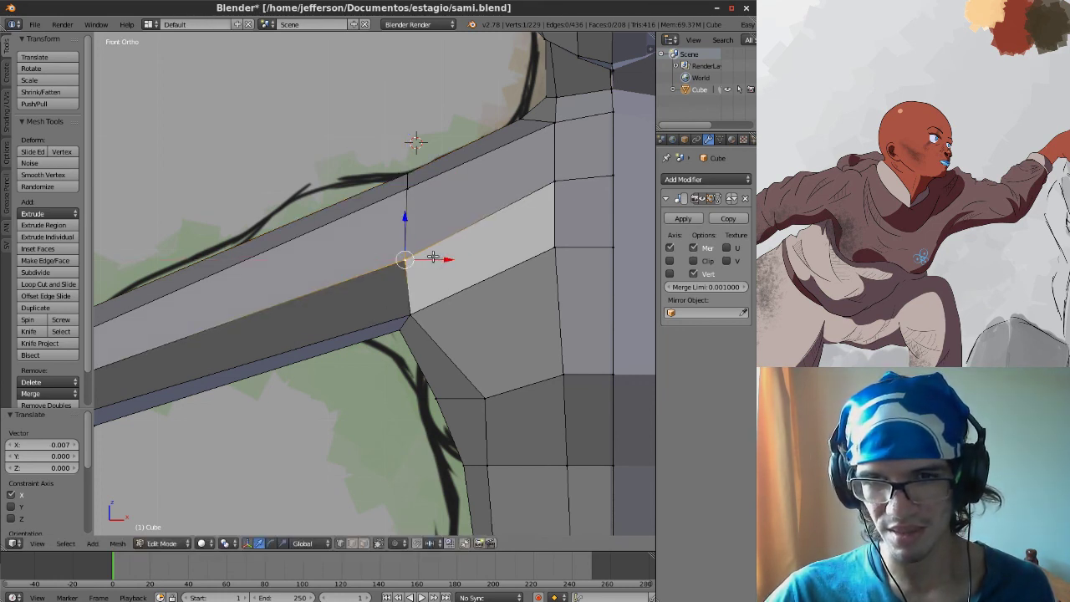